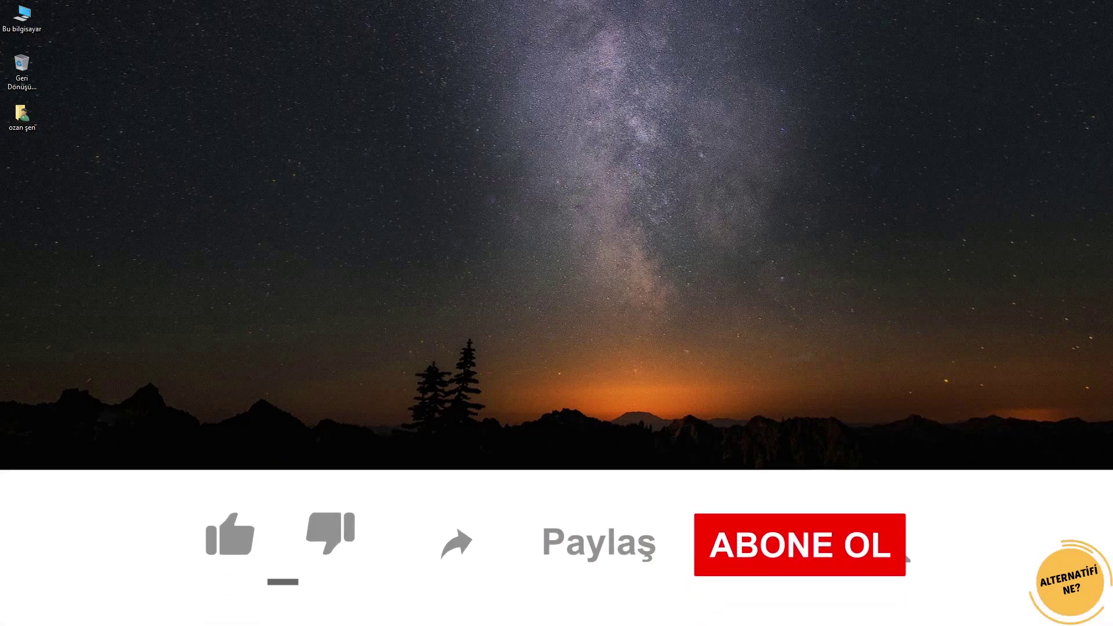
Create a system restore point with the description yedek-1 in the System Protection settings
key(super+s)
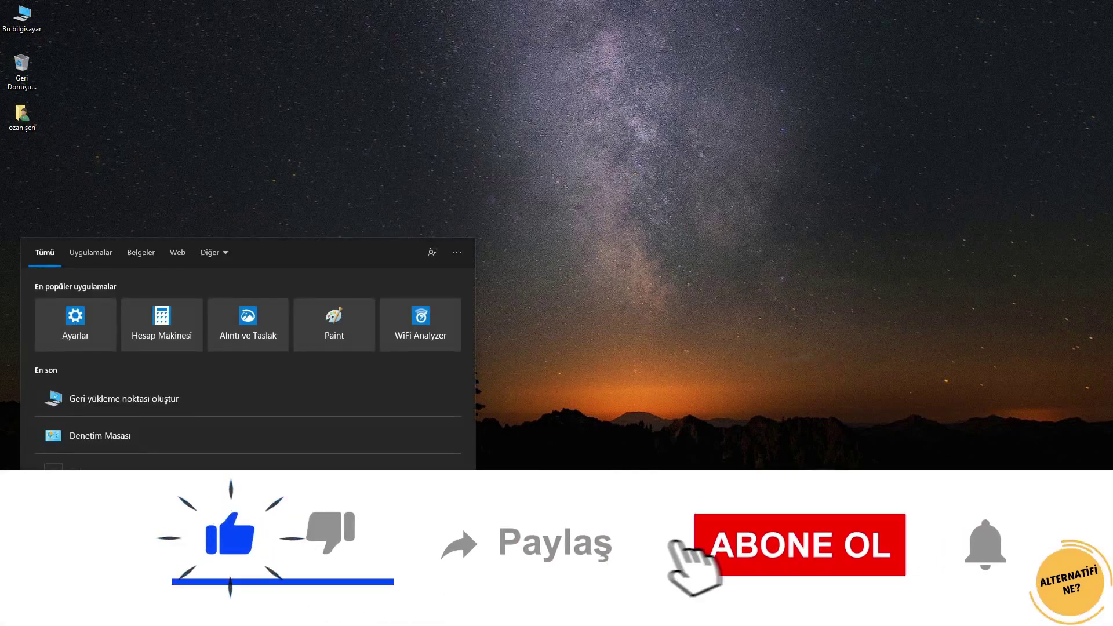
text(geri)
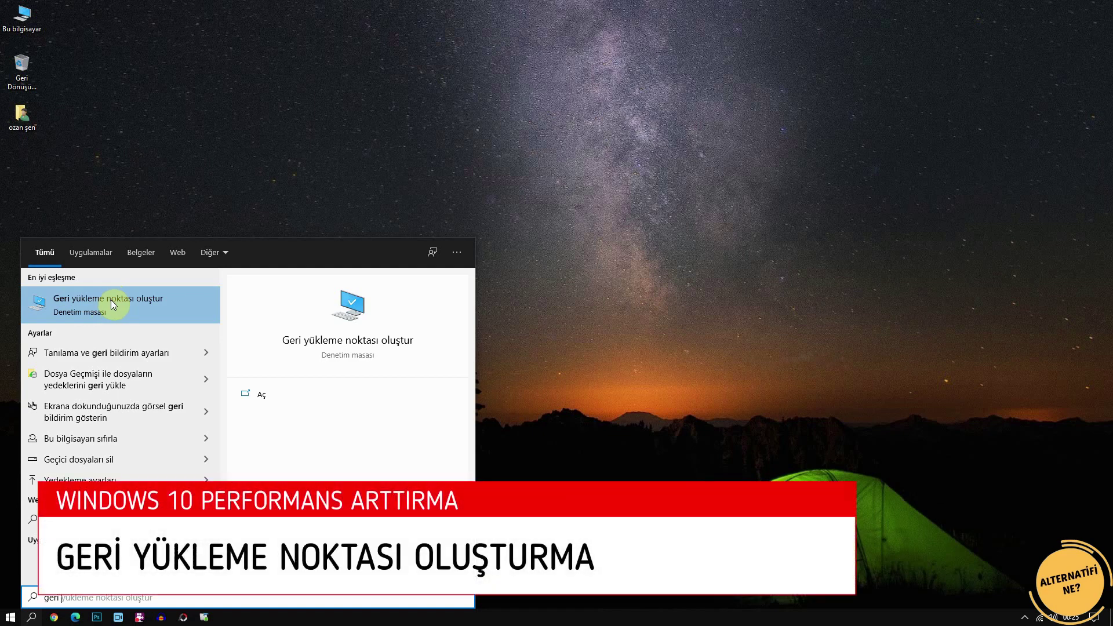
click(111, 302)
drag(189, 69, 509, 196)
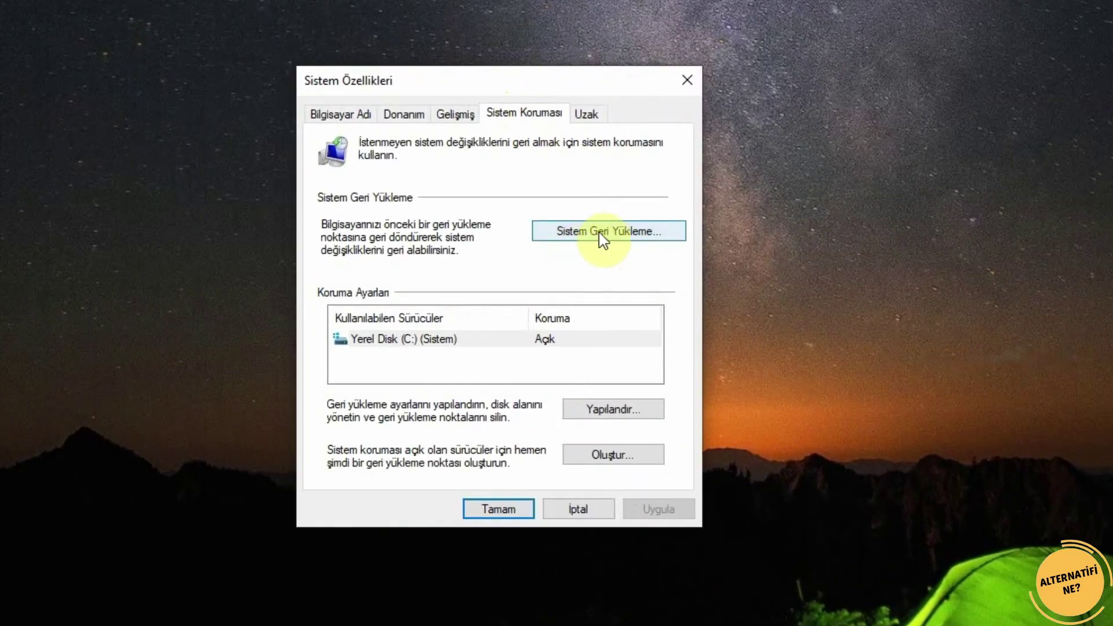
click(611, 455)
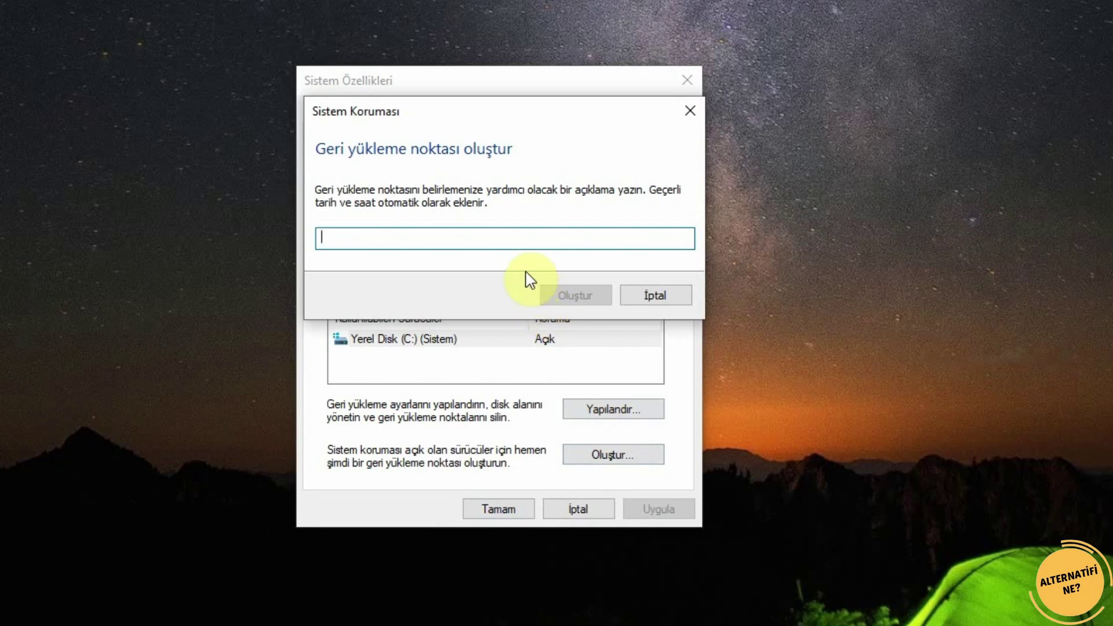
text(yee)
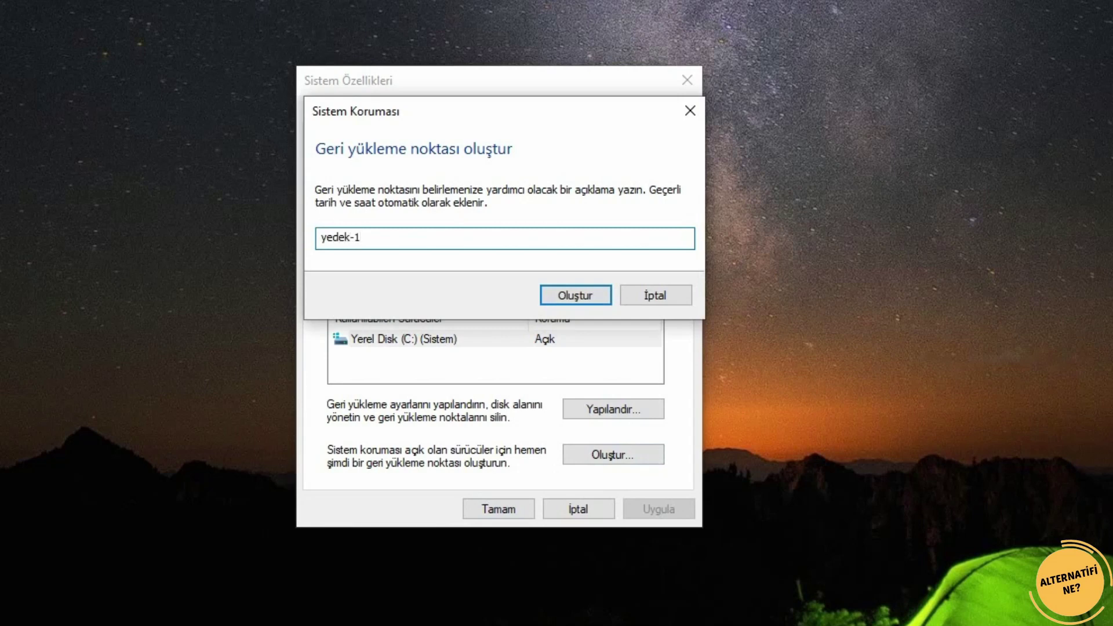
click(577, 295)
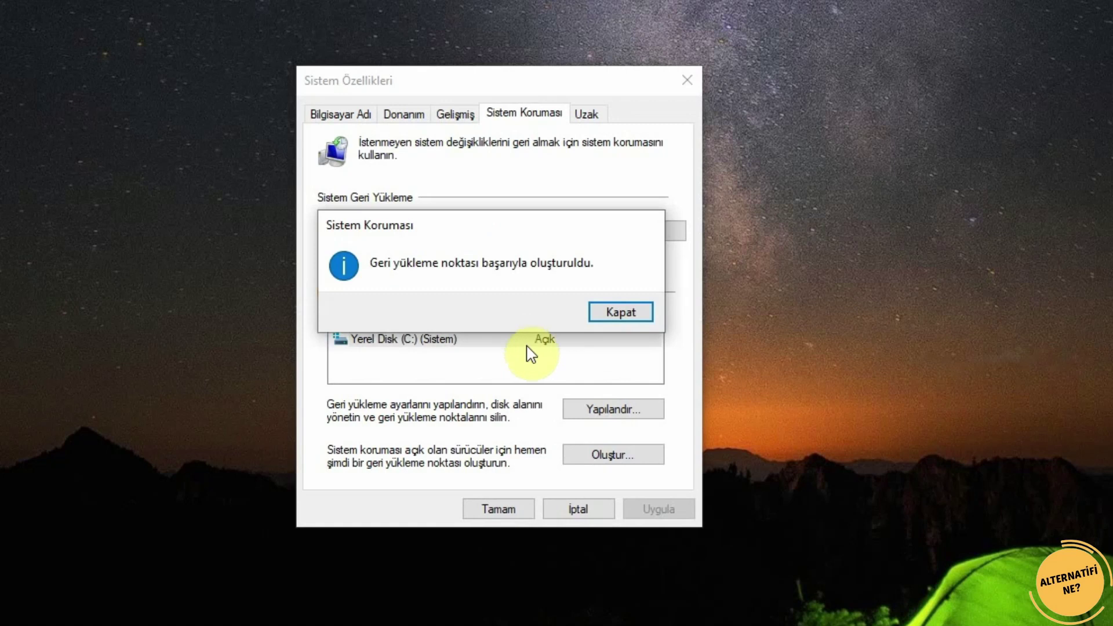
click(616, 316)
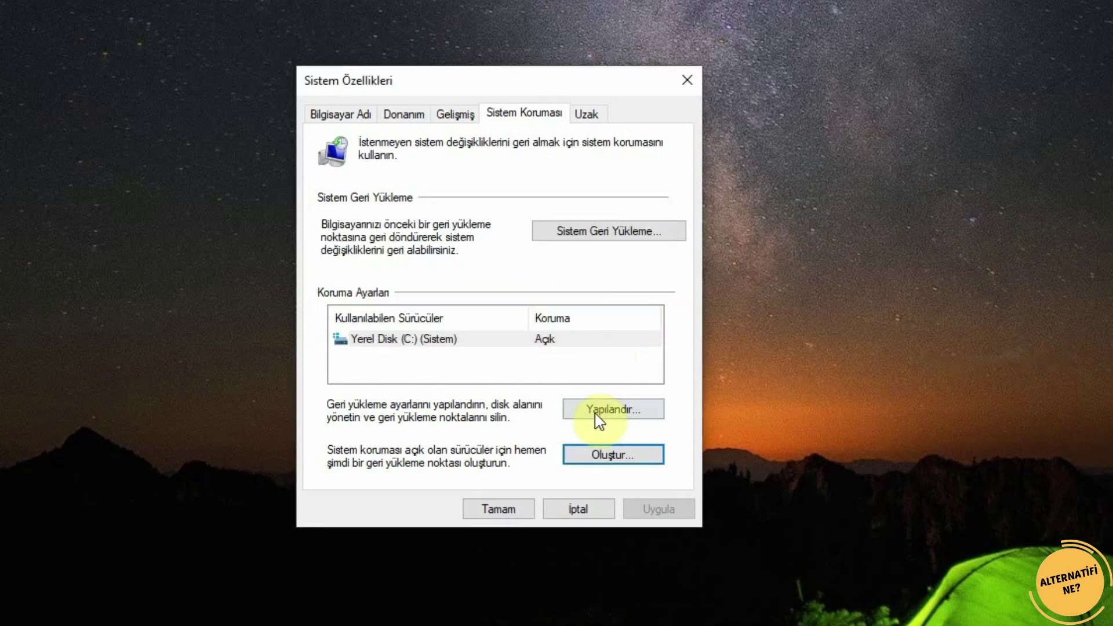
Review the available restore points in System Restore by choosing a different restore point, and cancel without restoring
click(646, 237)
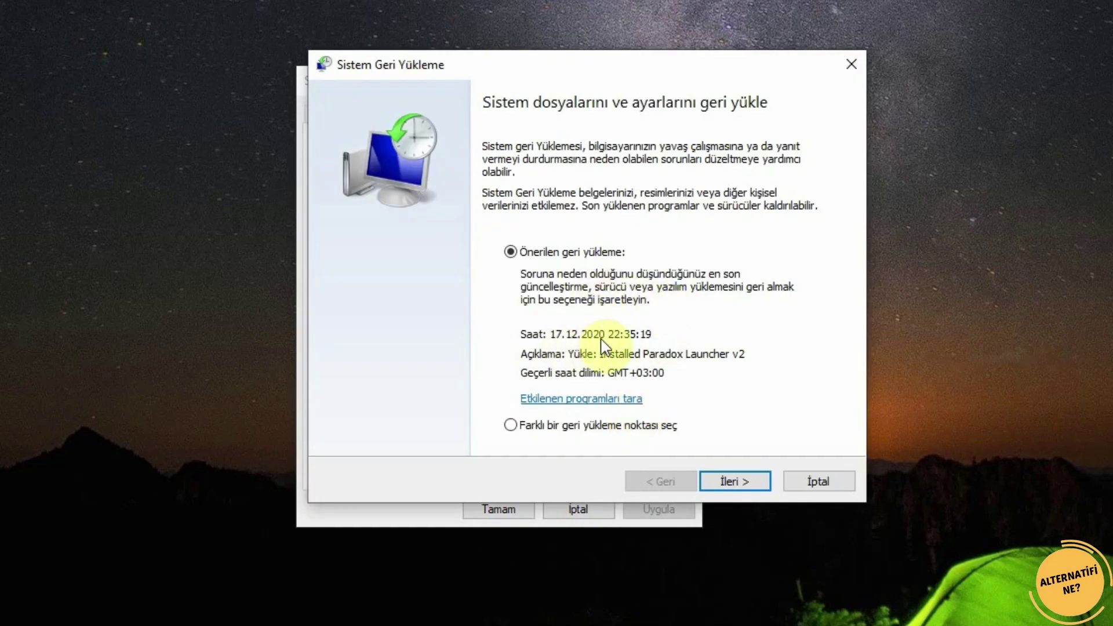
click(516, 426)
click(725, 483)
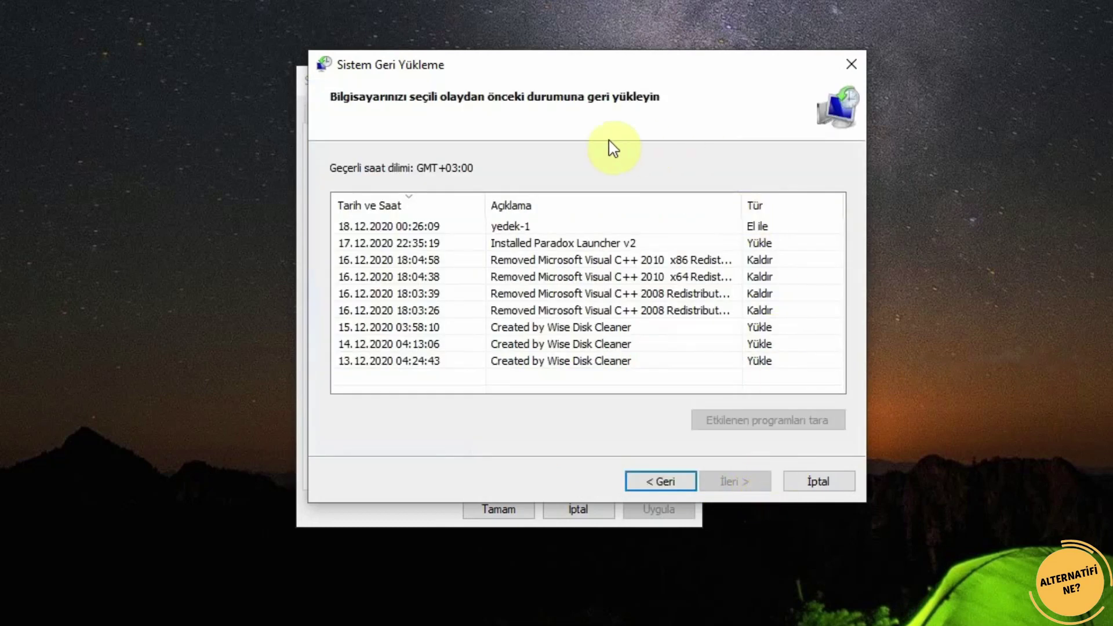
click(505, 229)
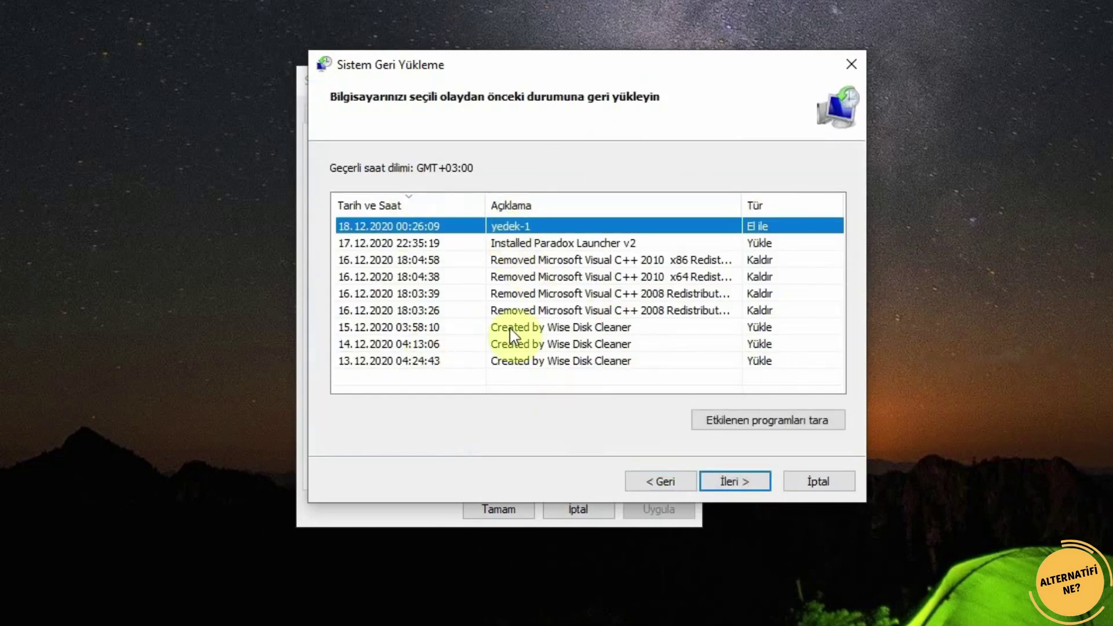
click(557, 244)
click(557, 260)
click(553, 294)
click(546, 328)
click(542, 360)
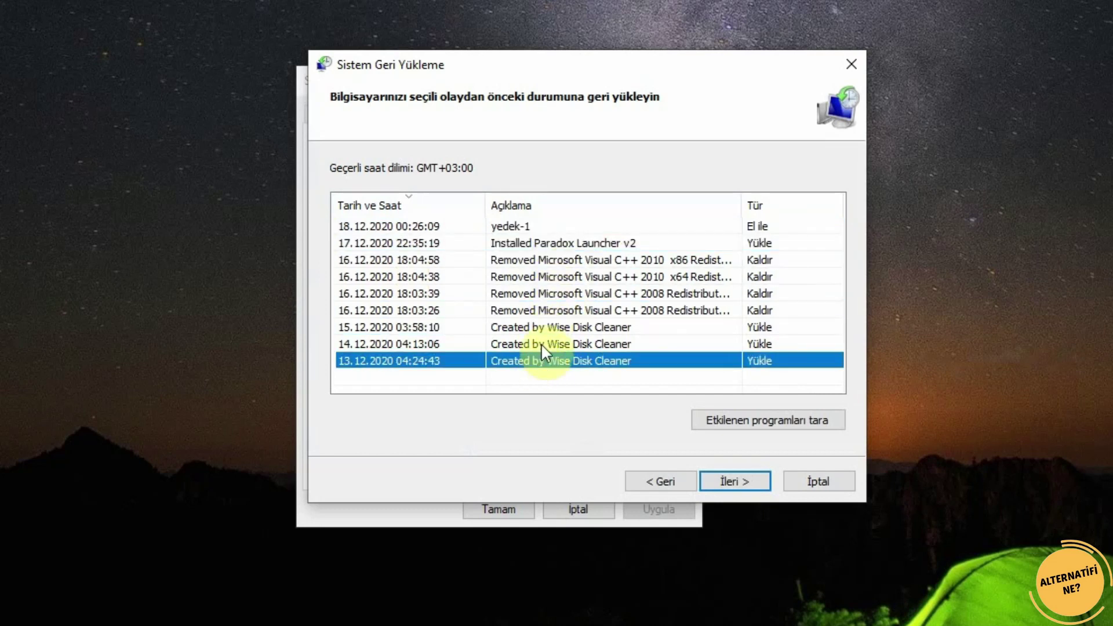
click(529, 229)
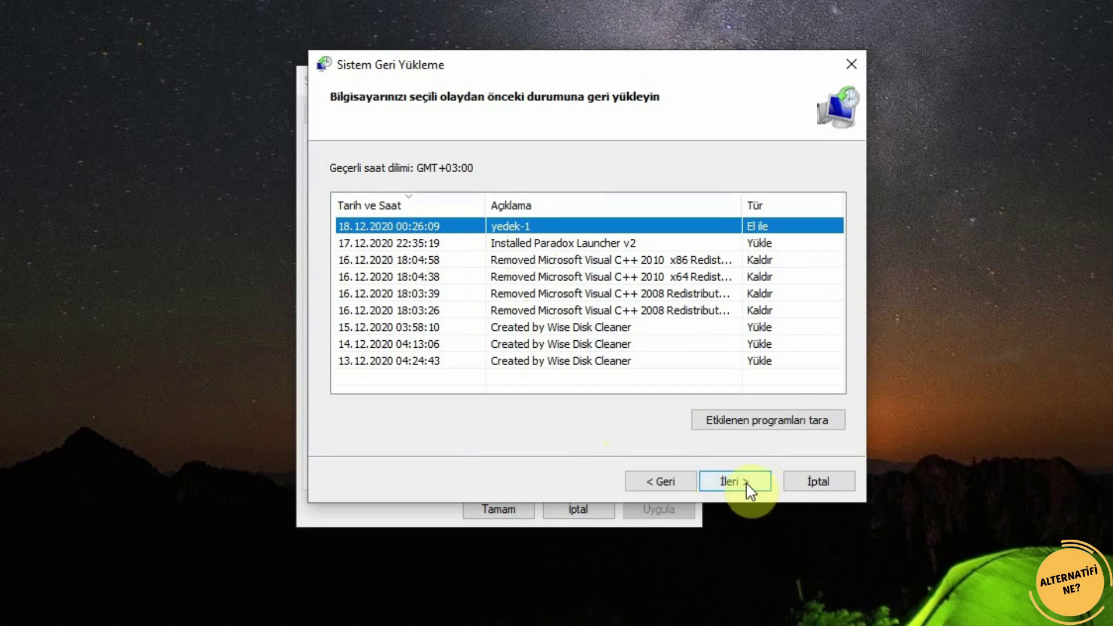
click(816, 481)
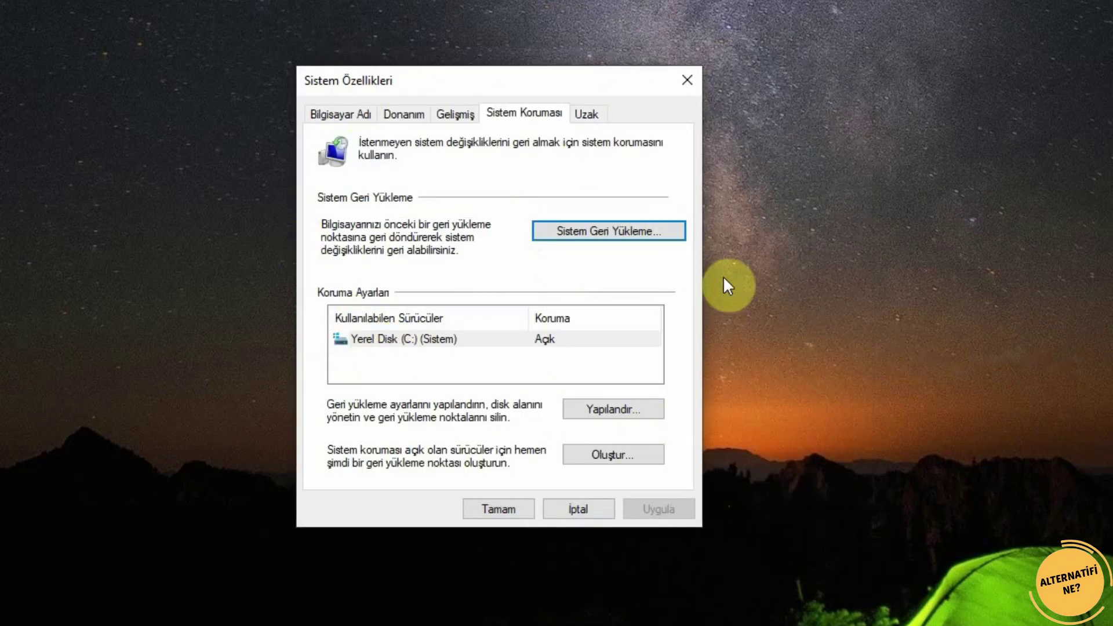
click(651, 232)
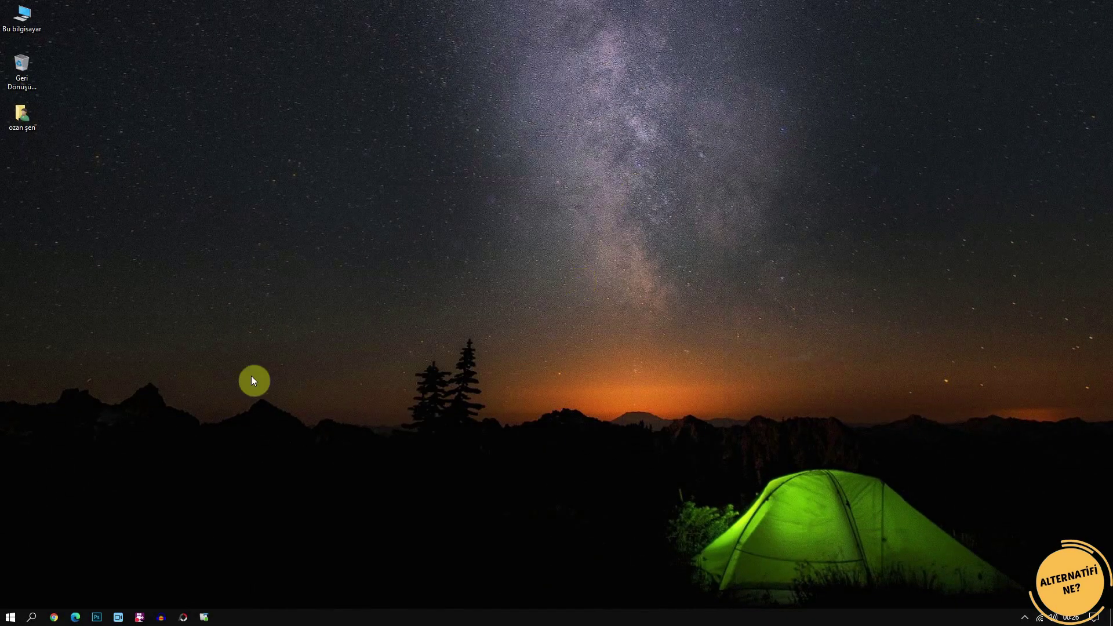
Open the Performance Options (Performans Seçenekleri) from the advanced system settings of Bu bilgisayar
double_click(17, 16)
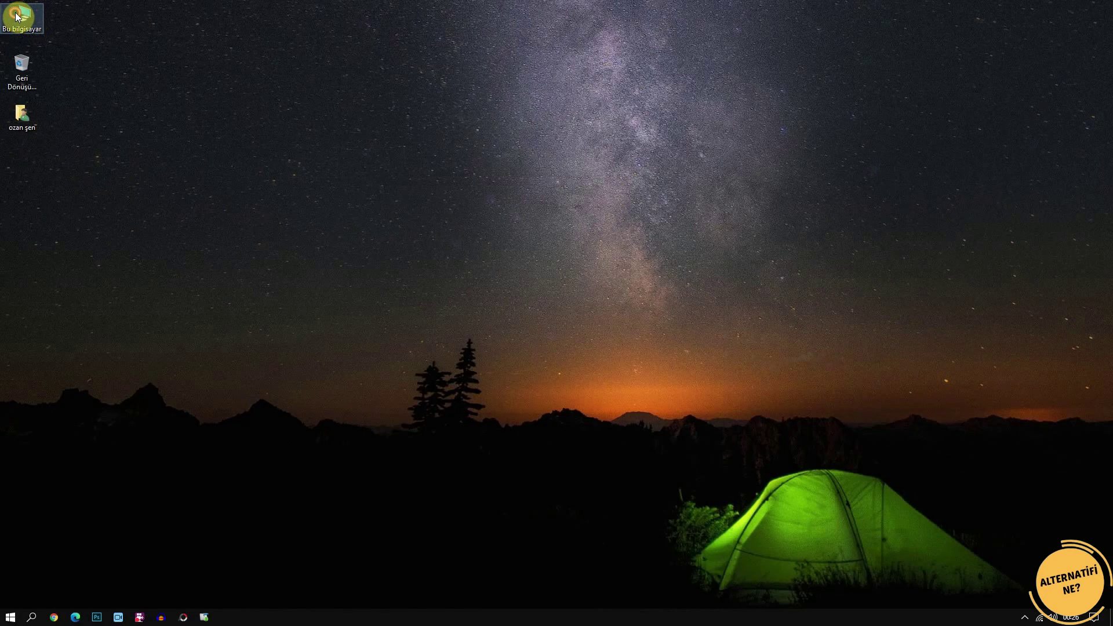
right_click(639, 374)
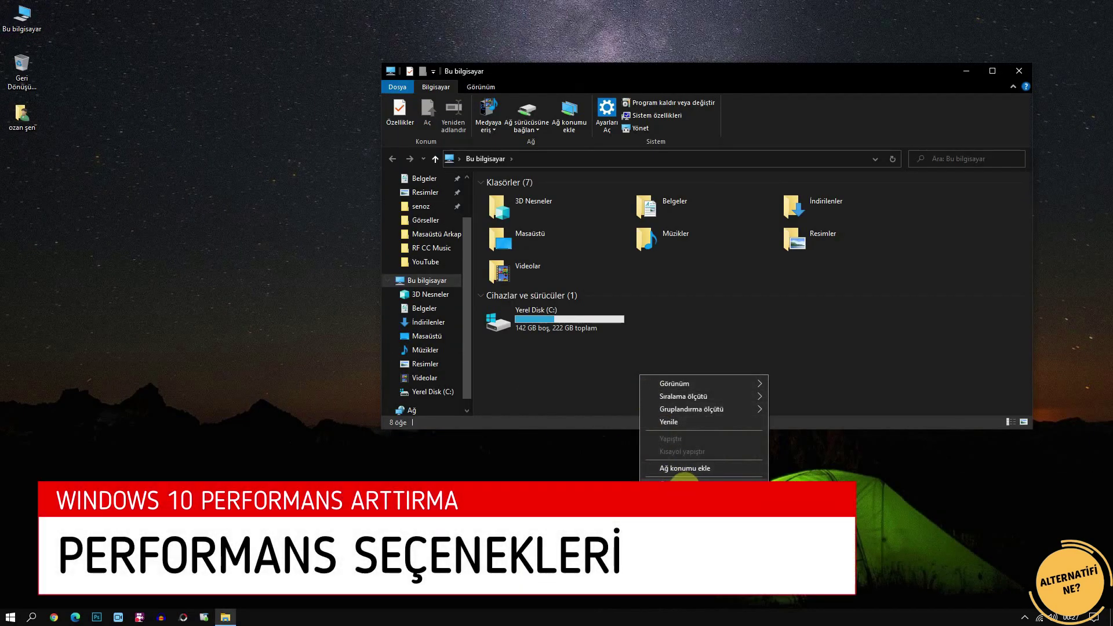
click(684, 485)
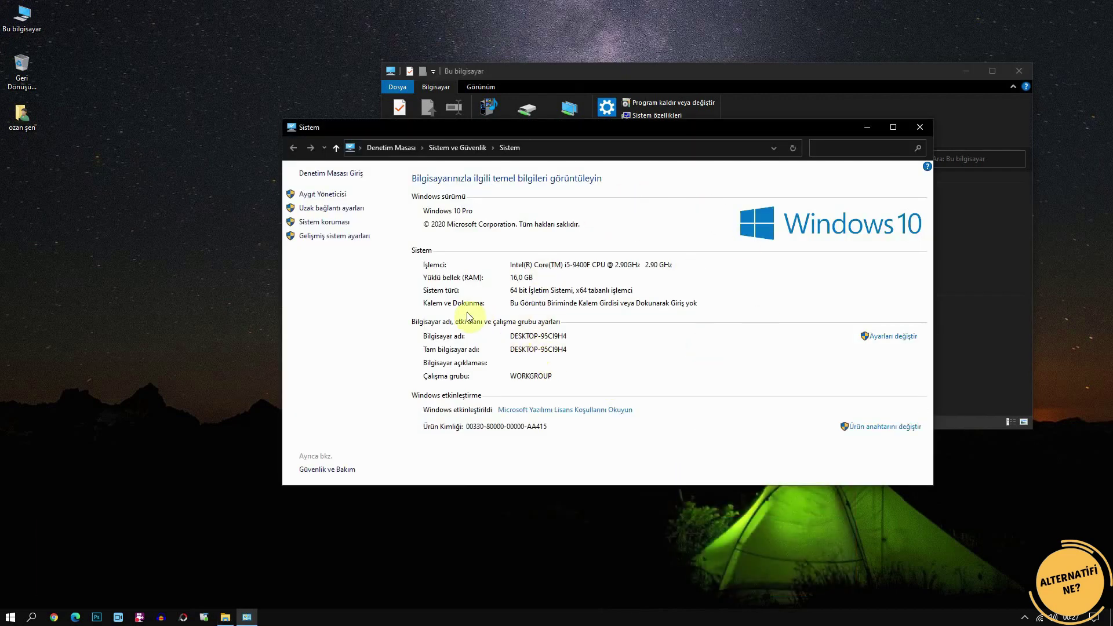
click(338, 238)
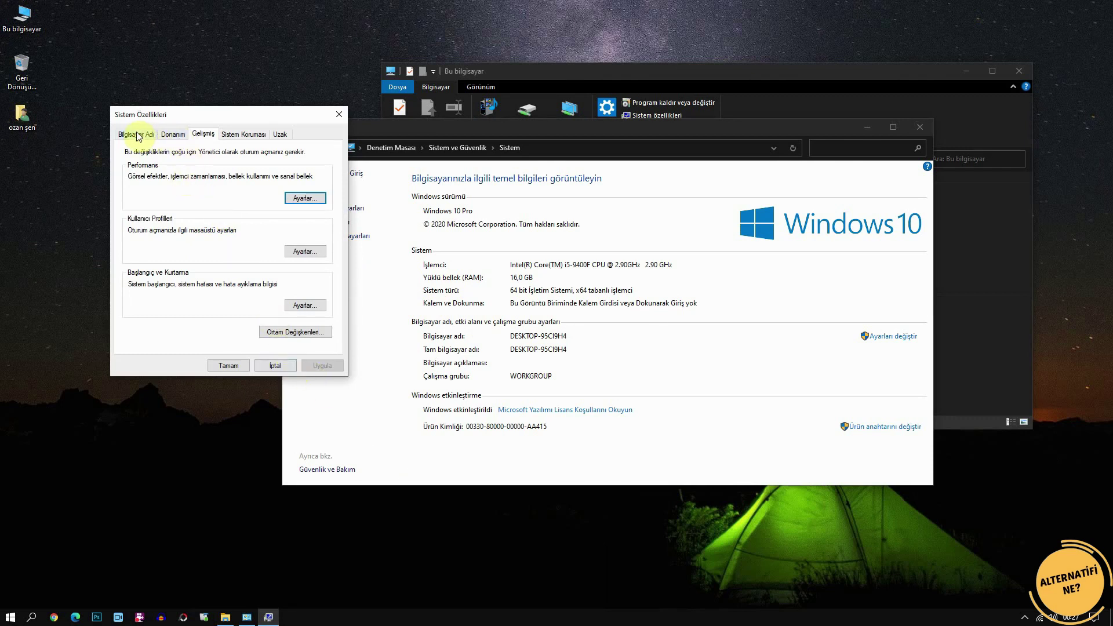
click(305, 198)
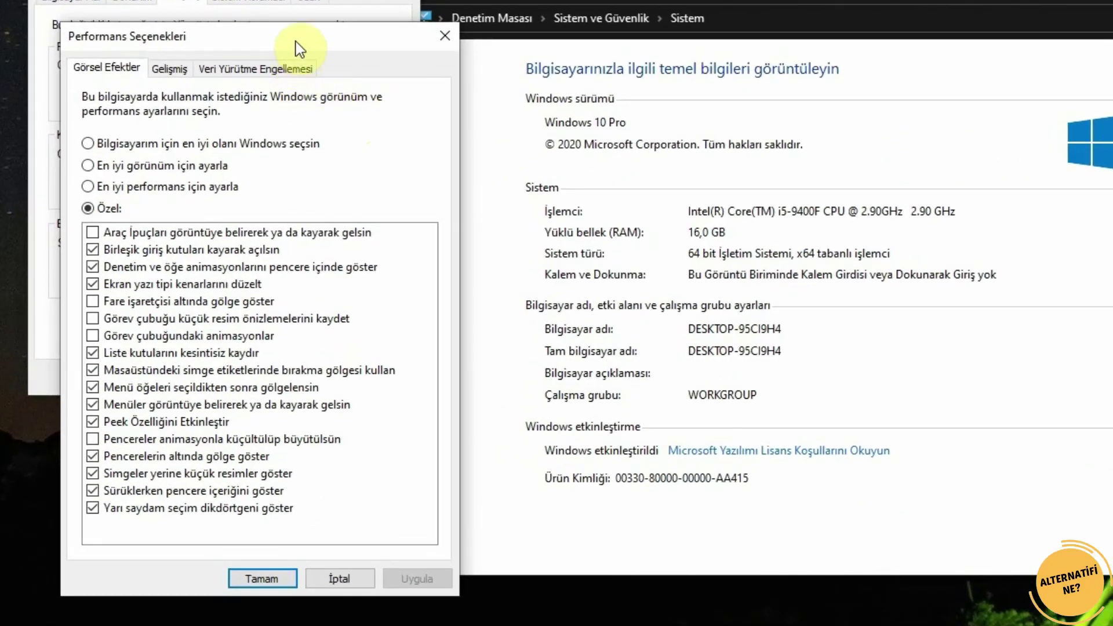
drag(299, 48, 523, 36)
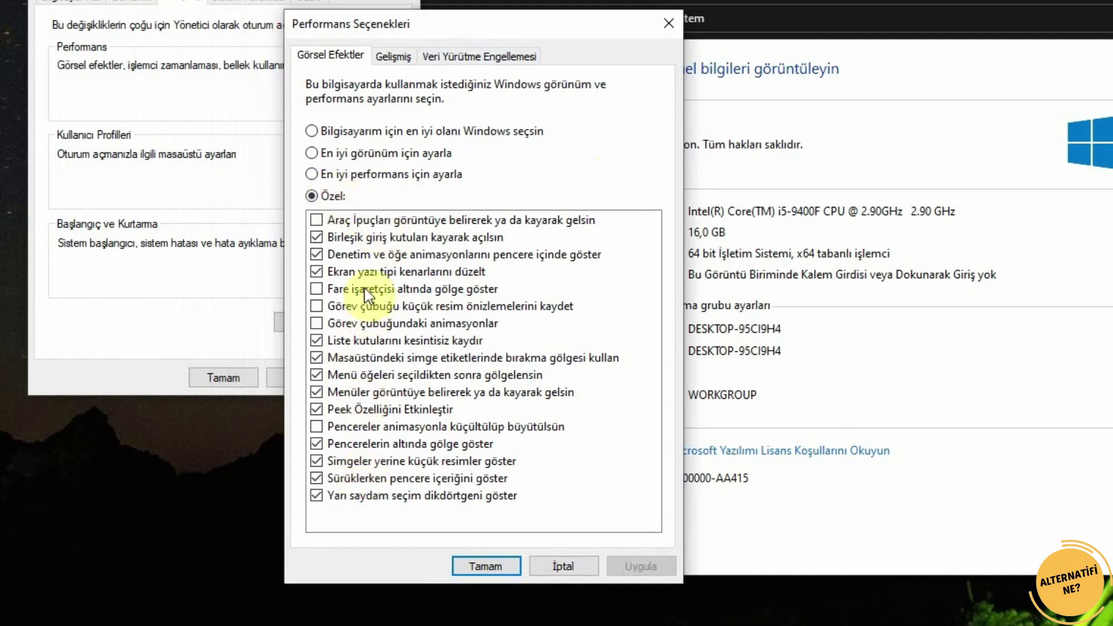
Set the visual effects to best performance, re-enabling only "Simgeler yerine küçük resimler göster" and "Ekran yazı tipi kenarlarını düzelt"
click(312, 174)
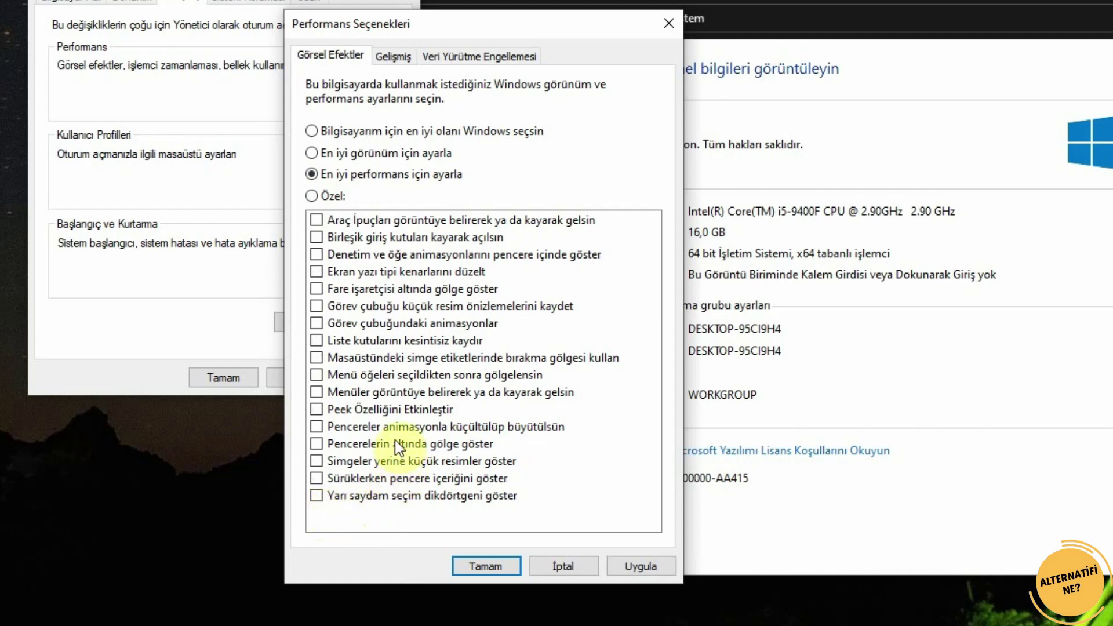
click(316, 461)
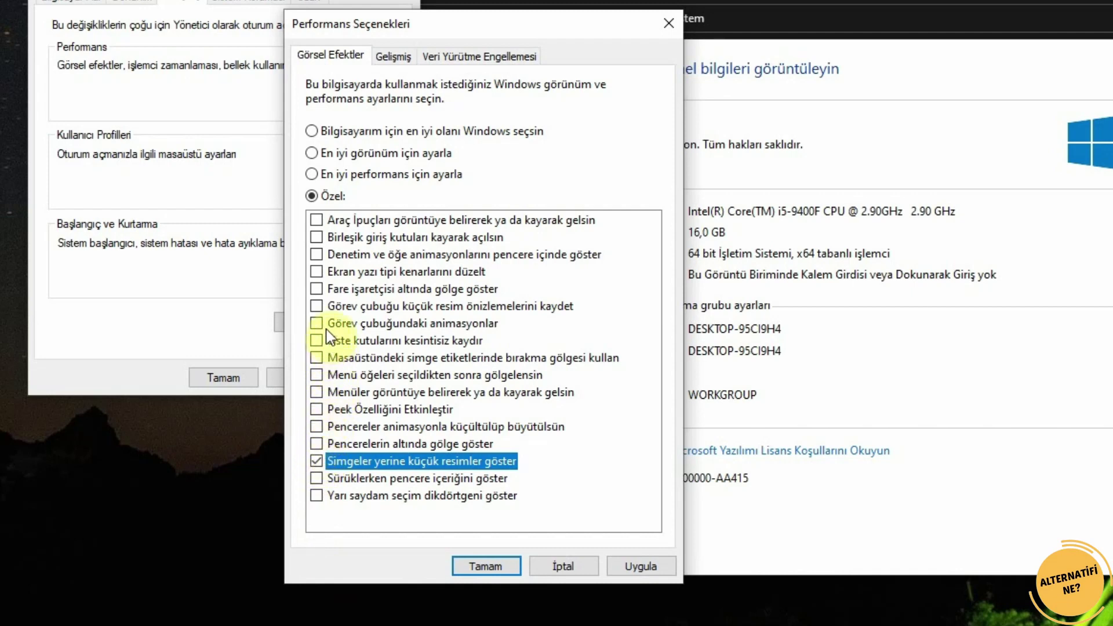
click(317, 271)
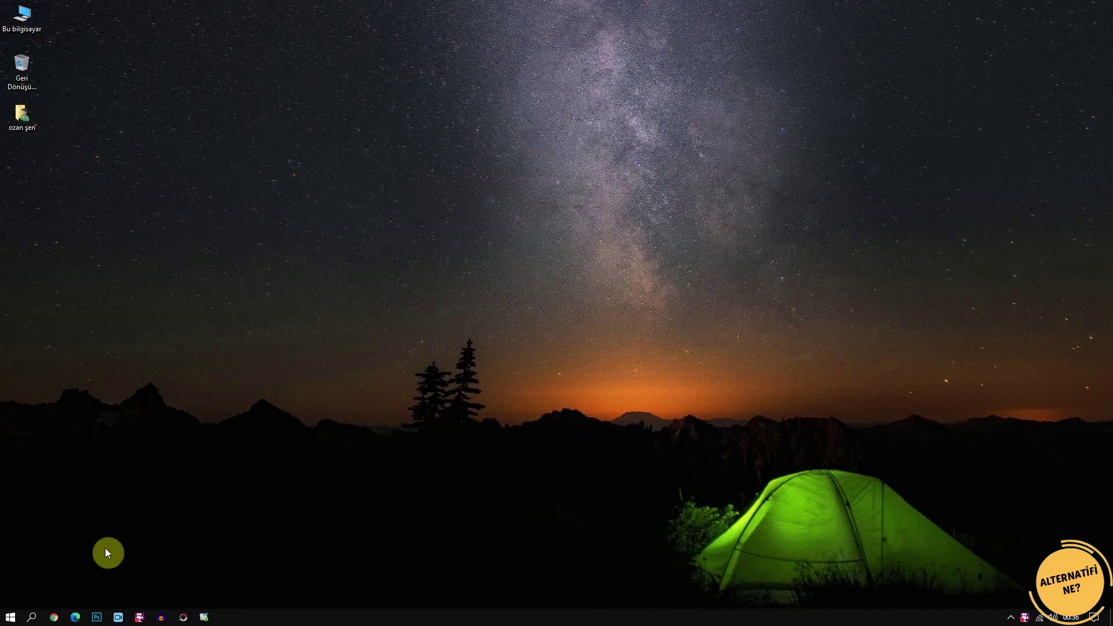
Check which power plans the Control Panel's Power Options offer, including the hidden additional plans, and close the window
click(32, 616)
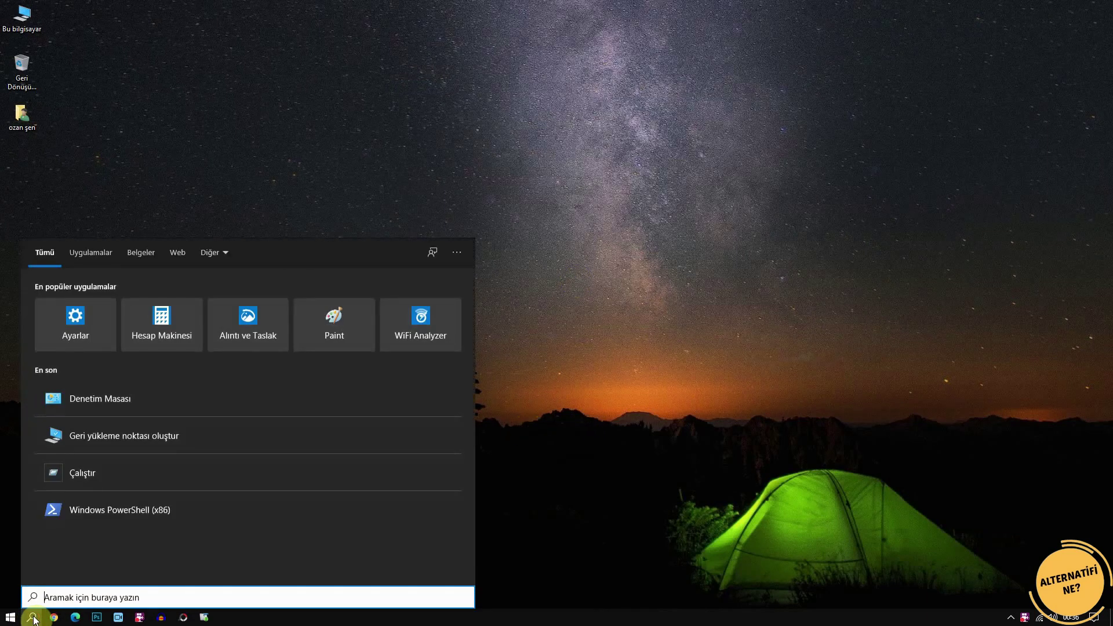
text(dene)
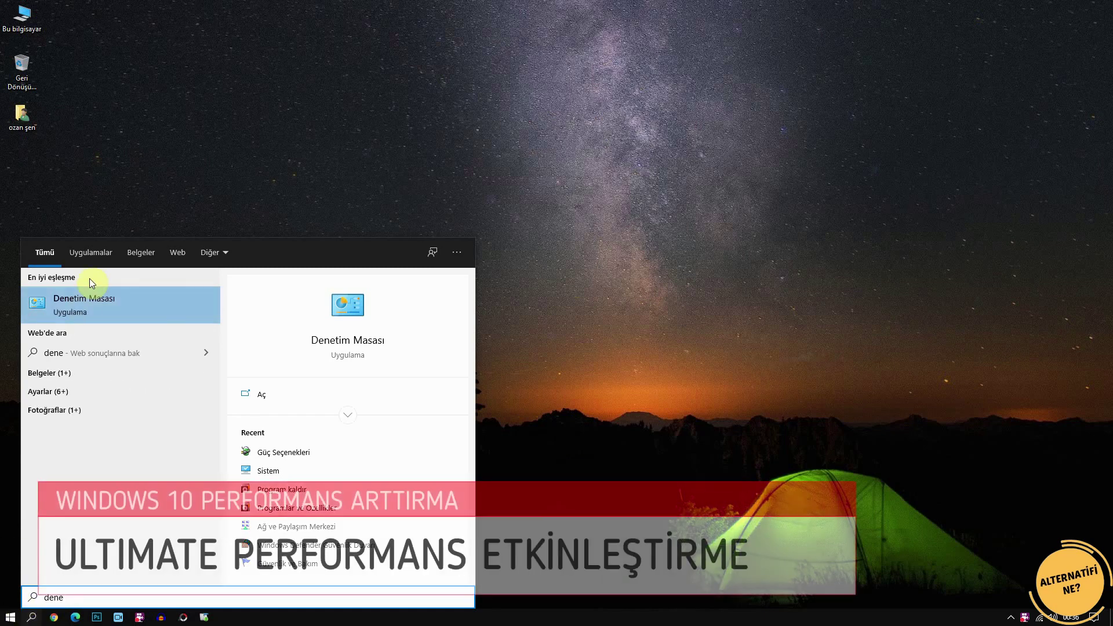
click(93, 296)
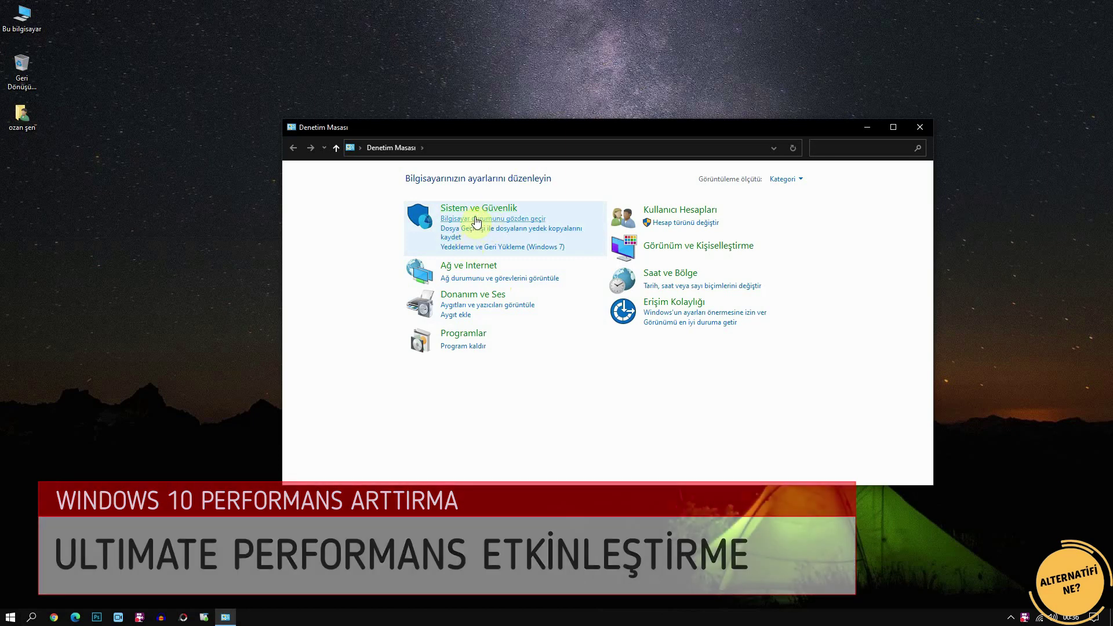
click(478, 210)
click(473, 280)
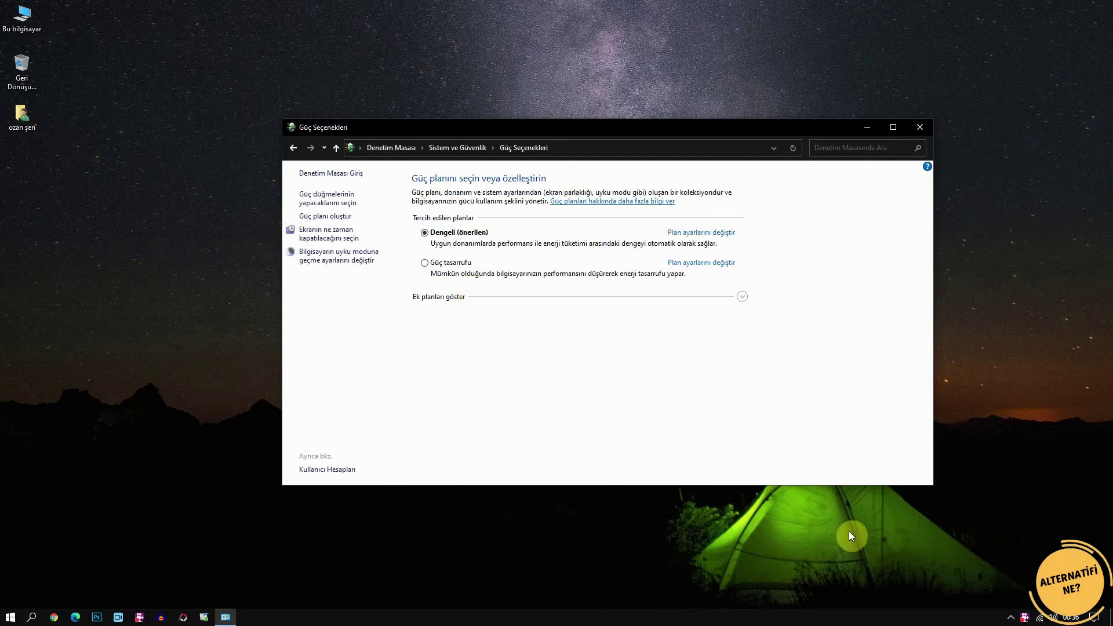
click(1011, 617)
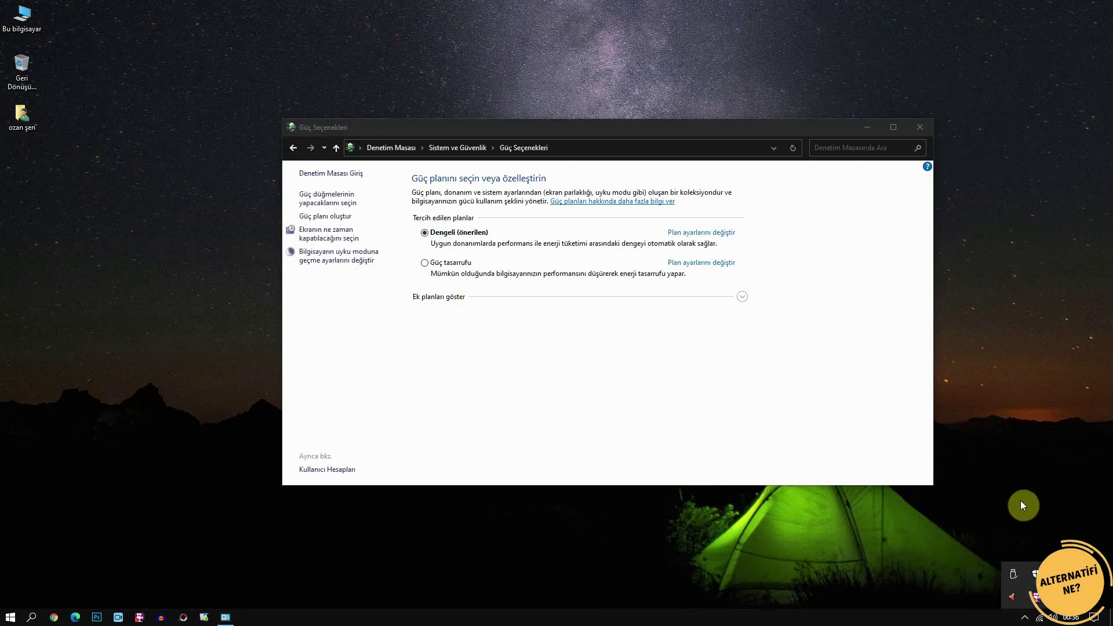
click(1020, 618)
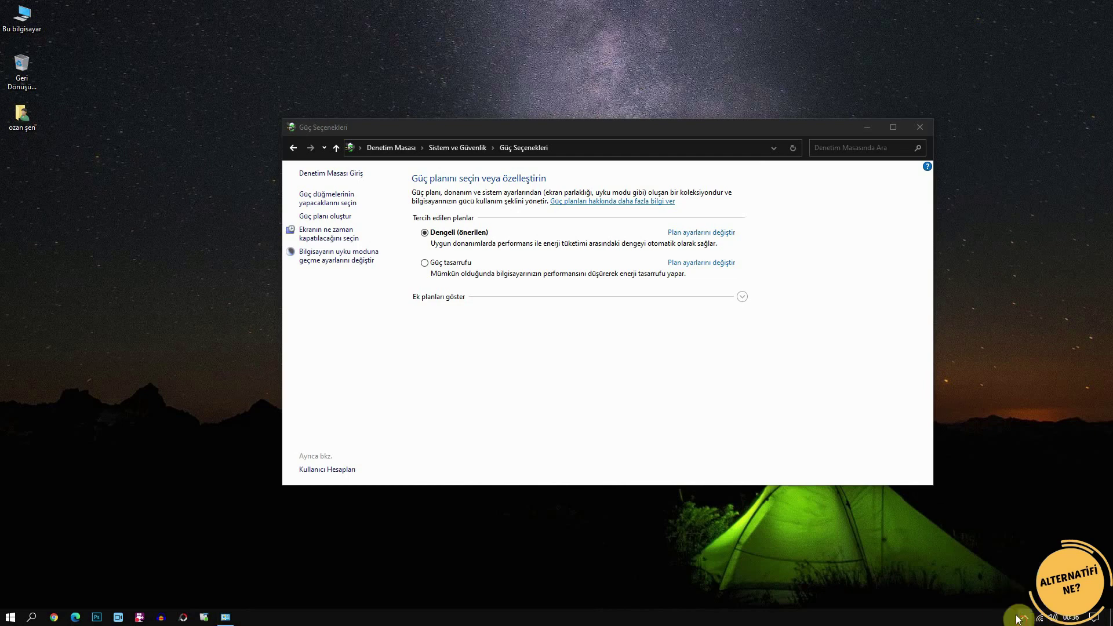
click(582, 298)
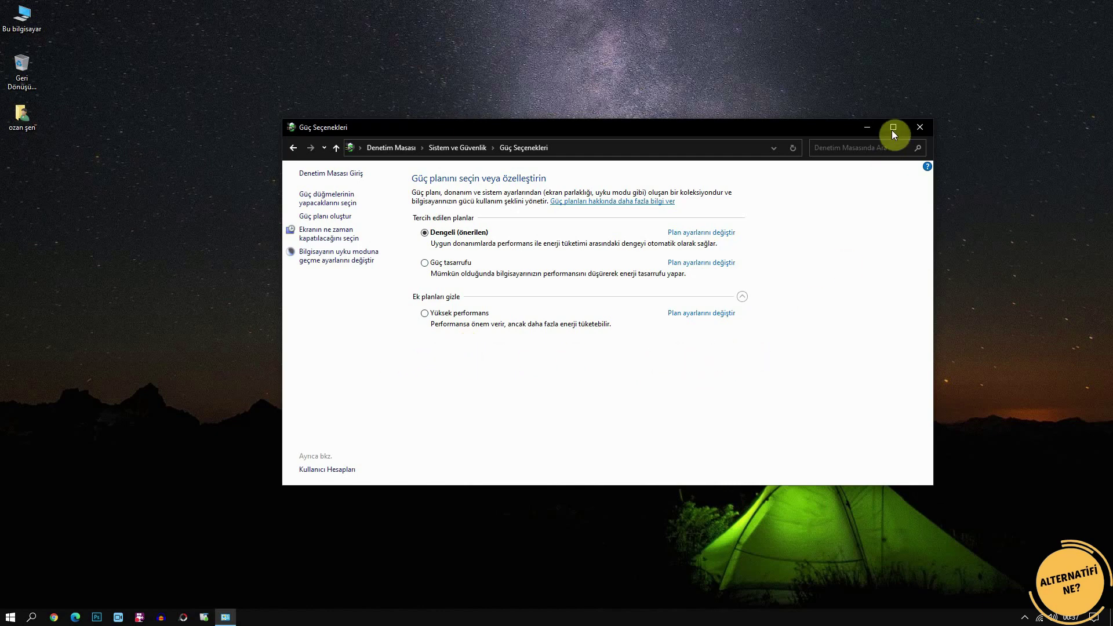
click(921, 127)
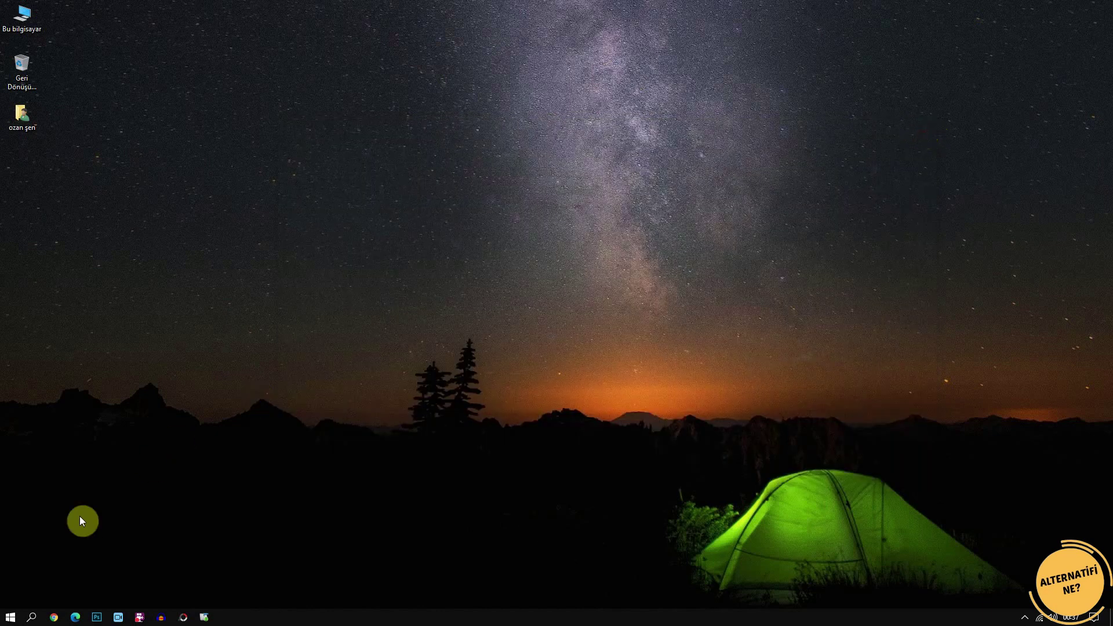
Run "powercfg -duplicatescheme e9a42b02-d5df-448d-aa00-03f14749eb61" in an administrator Command Prompt (Komut İstemi) to add the Ultimate Performance plan, and close the window
click(33, 614)
text(cmd)
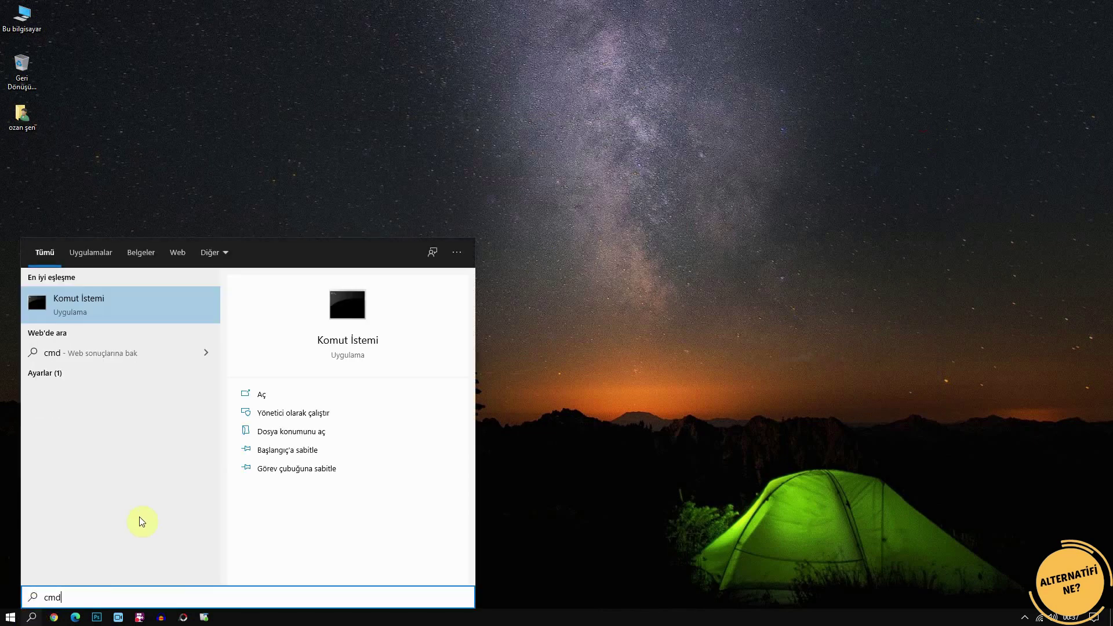
click(306, 413)
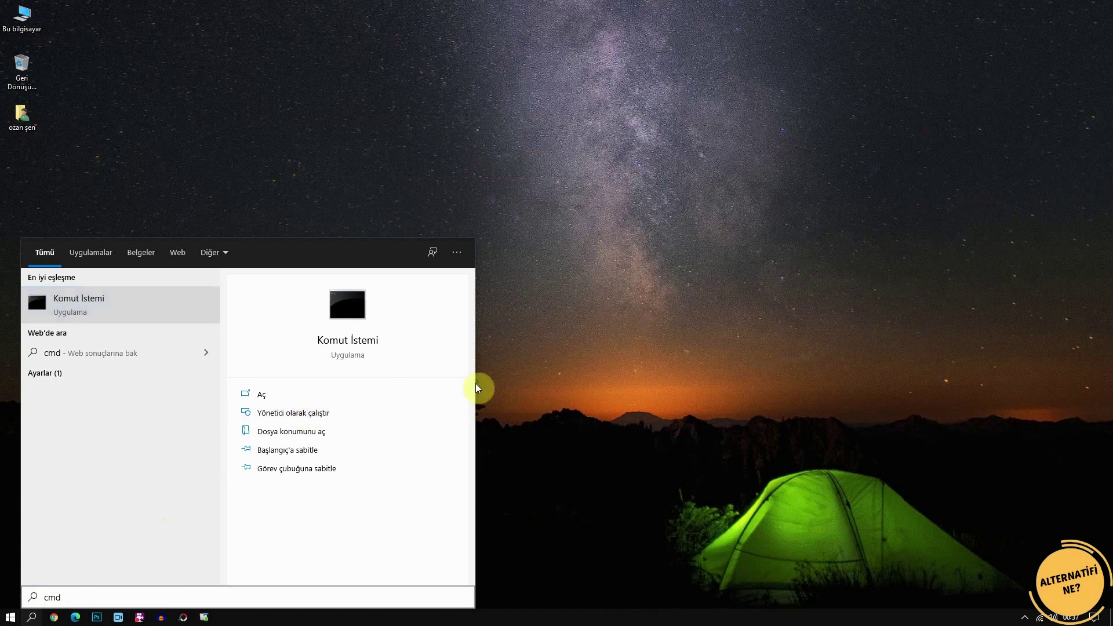
drag(414, 30, 722, 170)
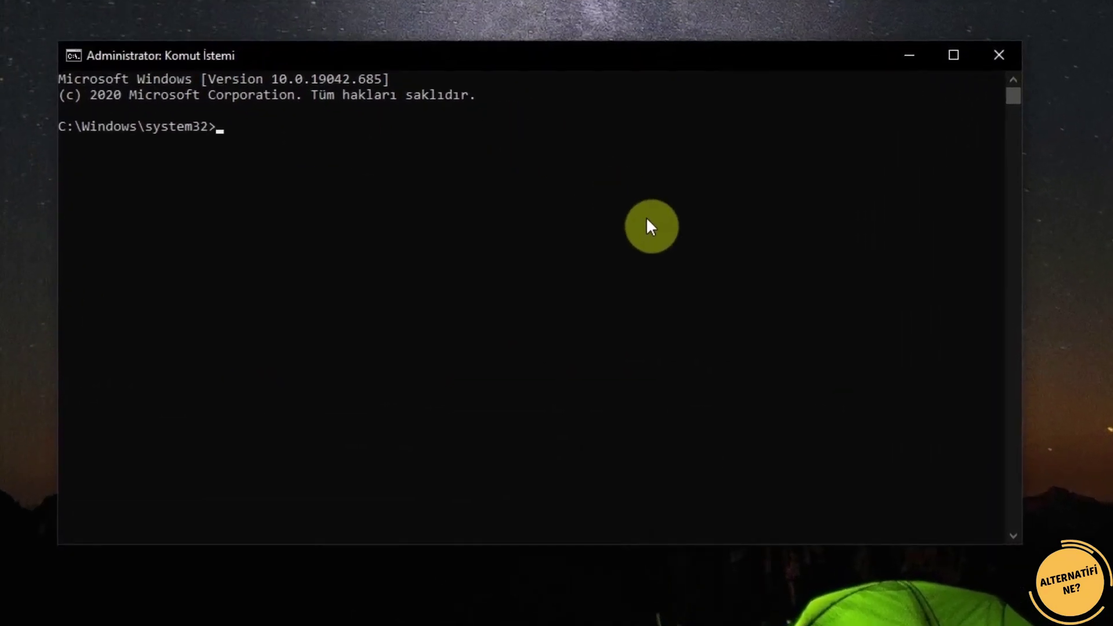
text(powercfg -duplicatescheme e9a42b02-d5df-448d-aa00-03f14749eb61)
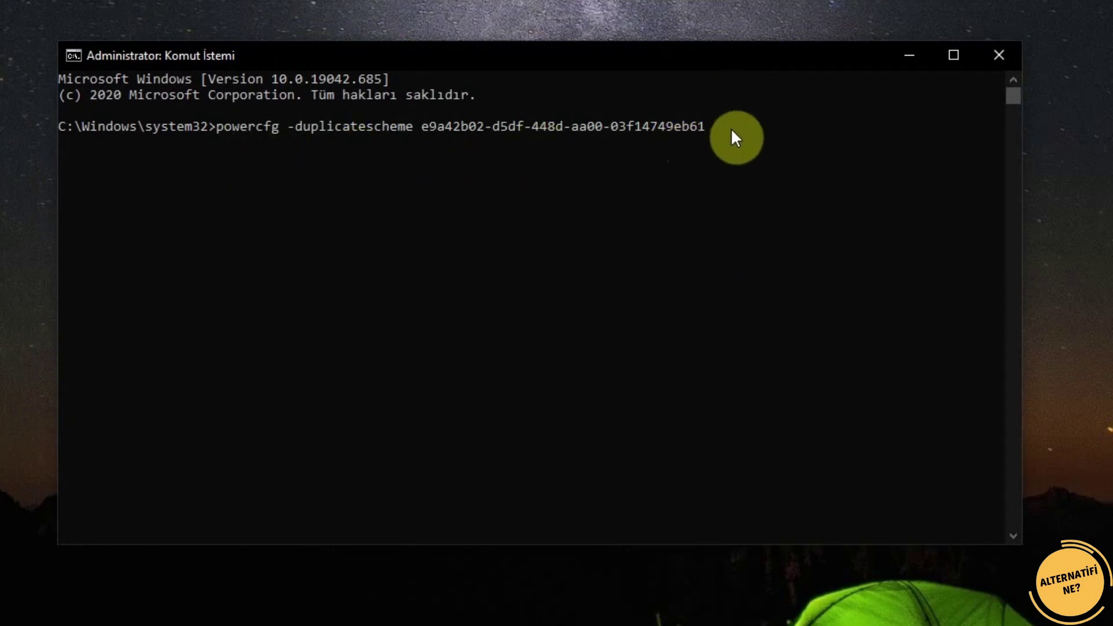
key(Return)
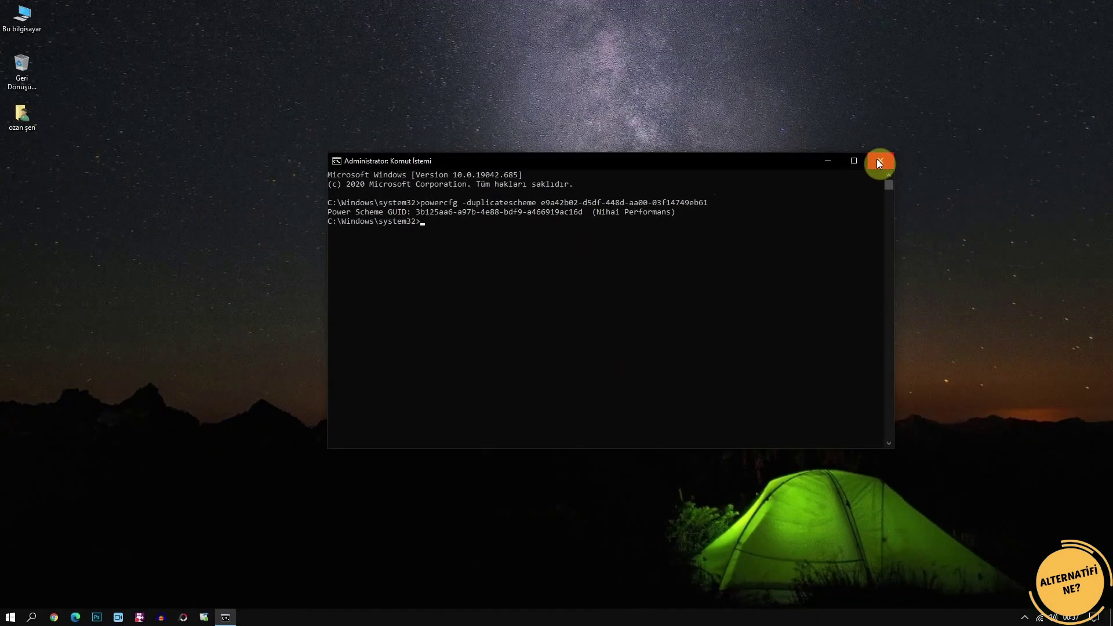
click(1043, 84)
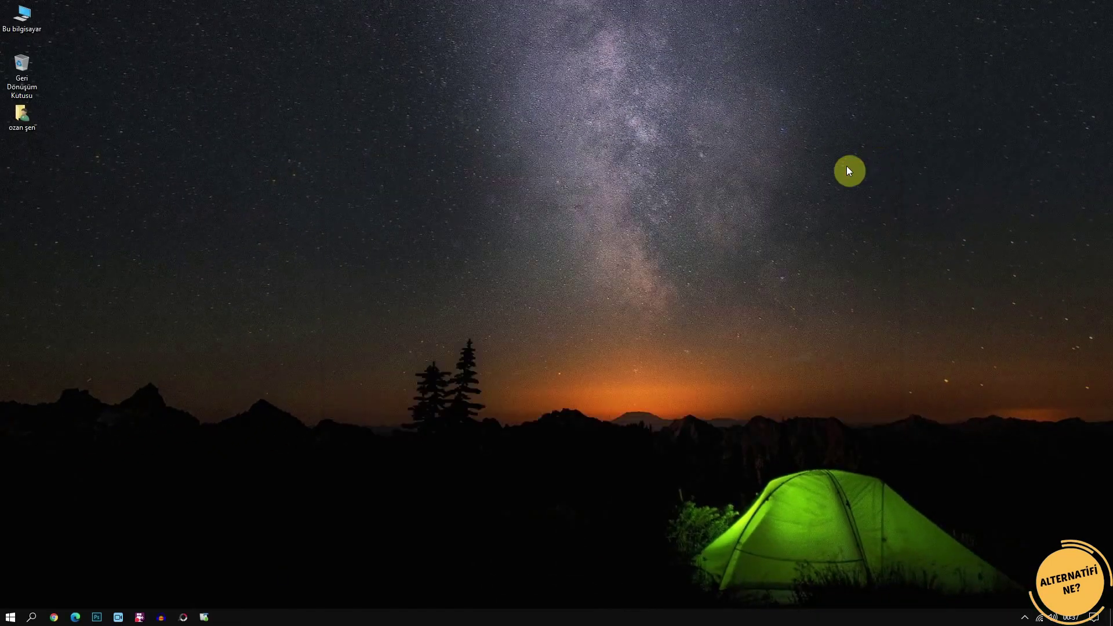
Open the Power Options (Güç Seçenekleri) under Sistem ve Güvenlik in the Control Panel
click(32, 618)
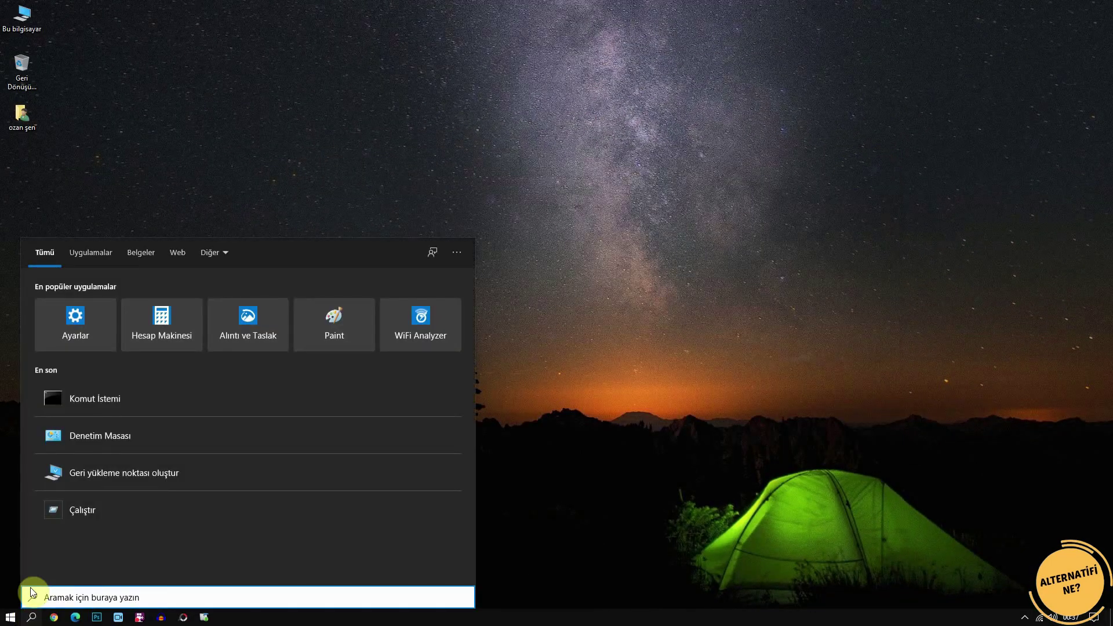
click(125, 442)
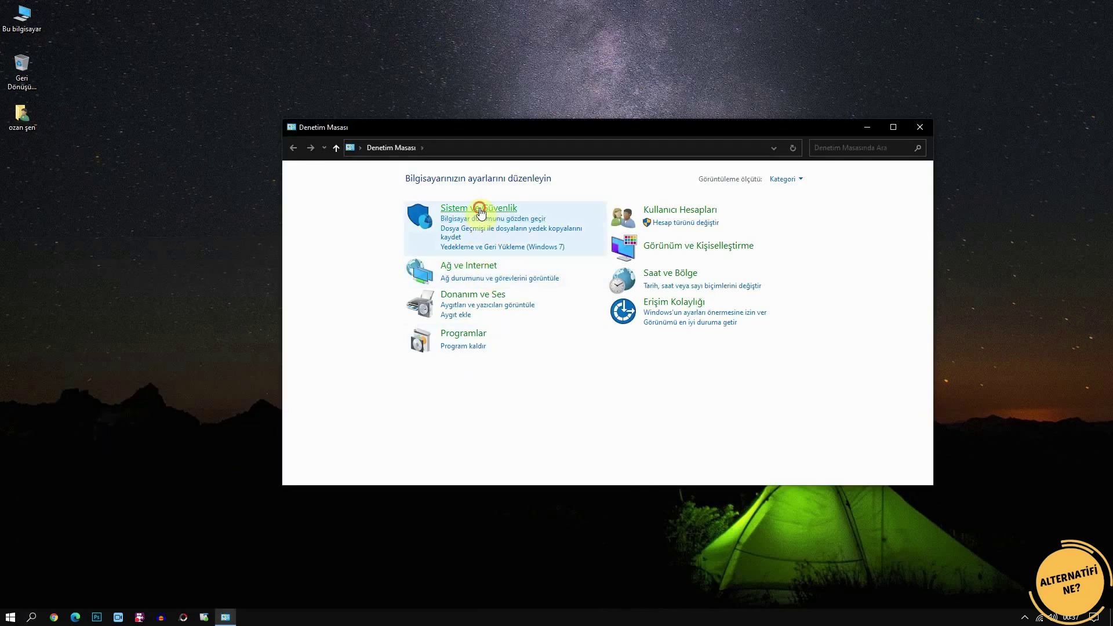
click(478, 208)
click(473, 280)
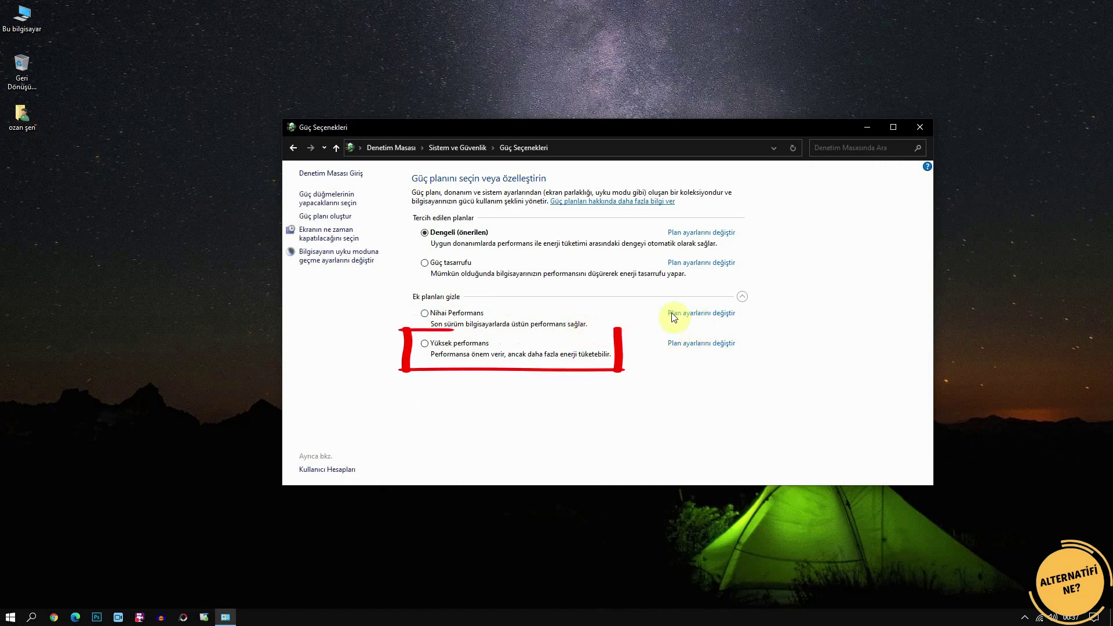
Review the Nihai Performans plan's display-off choices and its advanced power settings, including PCI Express, and close the advanced settings without changes
click(722, 315)
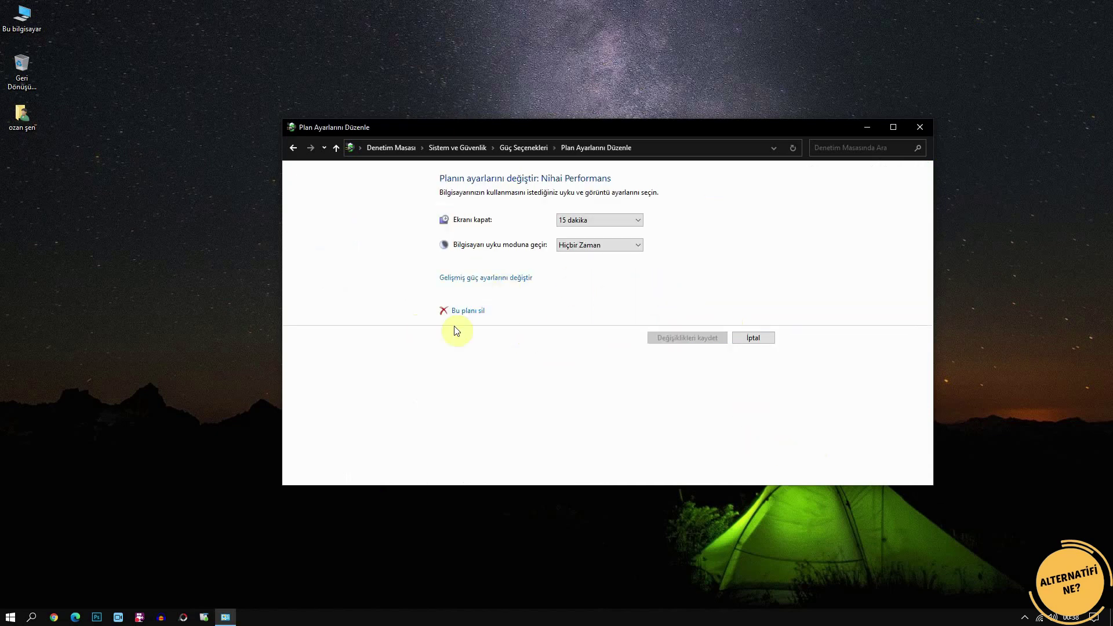
click(634, 221)
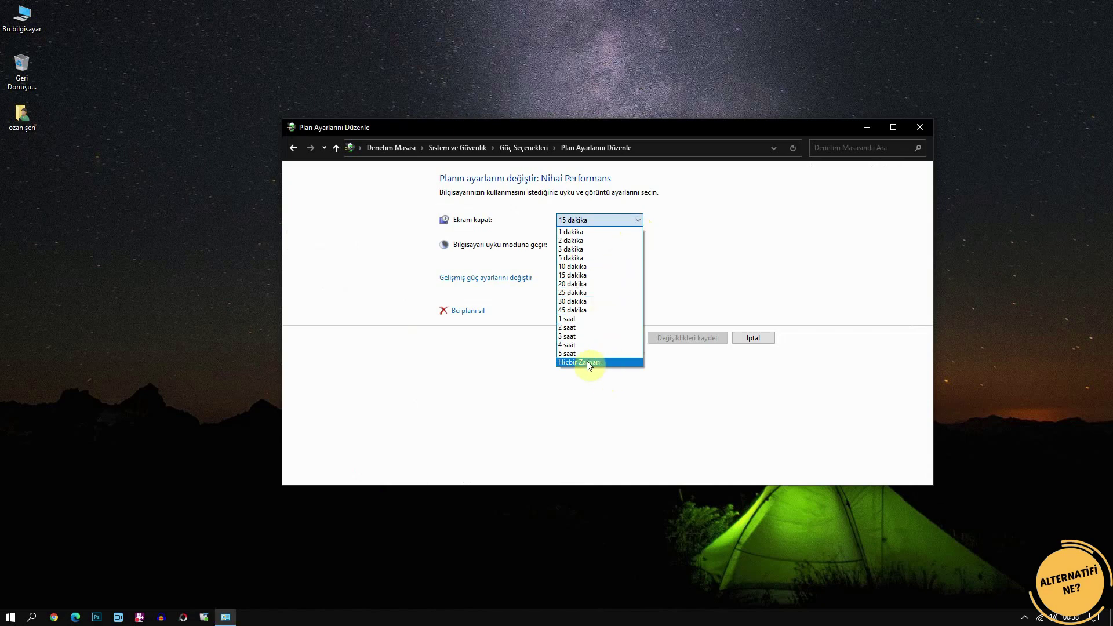
click(578, 441)
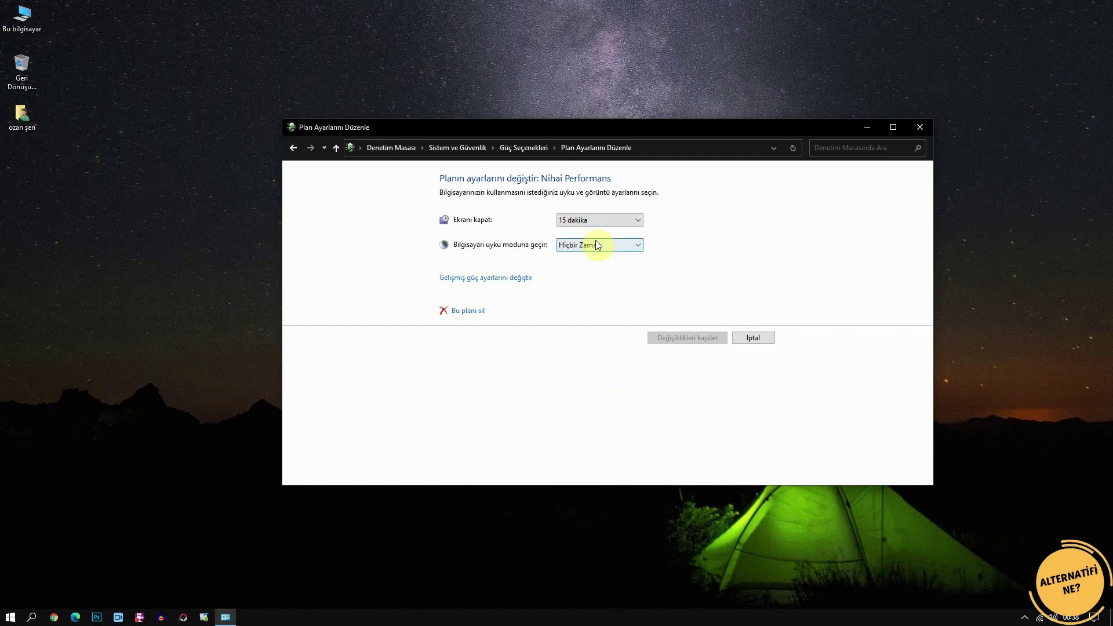
click(494, 277)
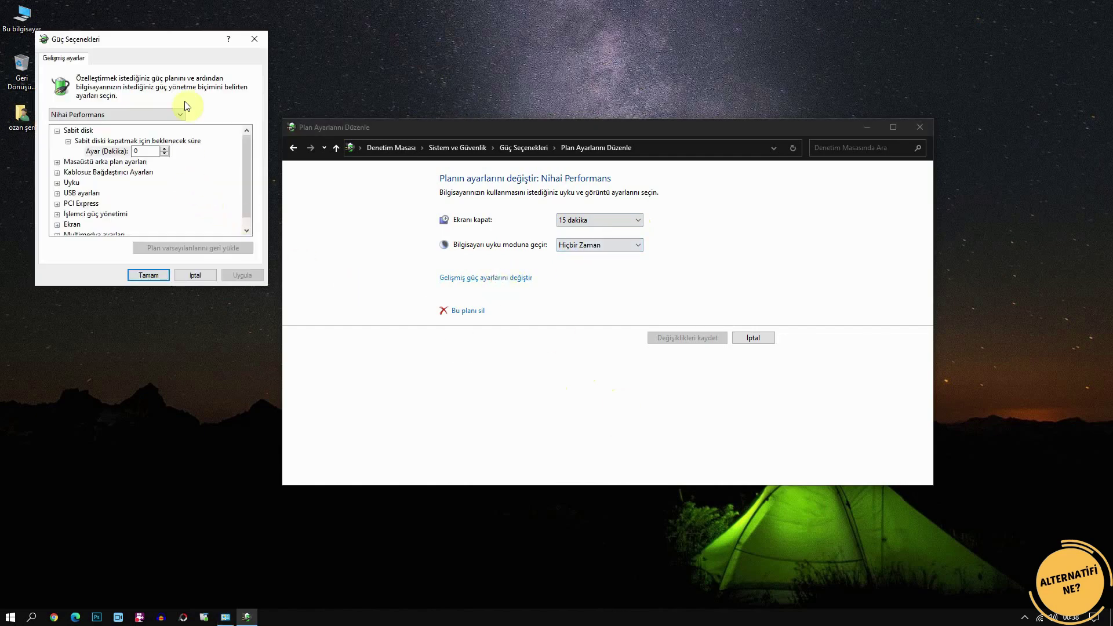
drag(179, 42, 382, 121)
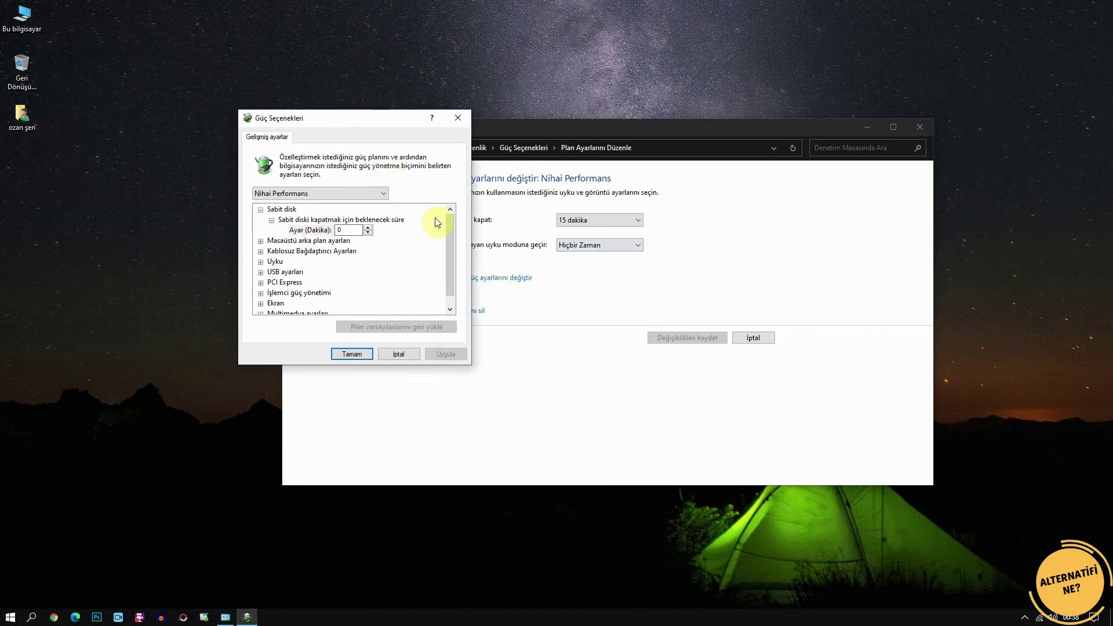
mouse_move(452, 223)
mouse_down()
mouse_move(449, 254)
mouse_move(452, 226)
mouse_up()
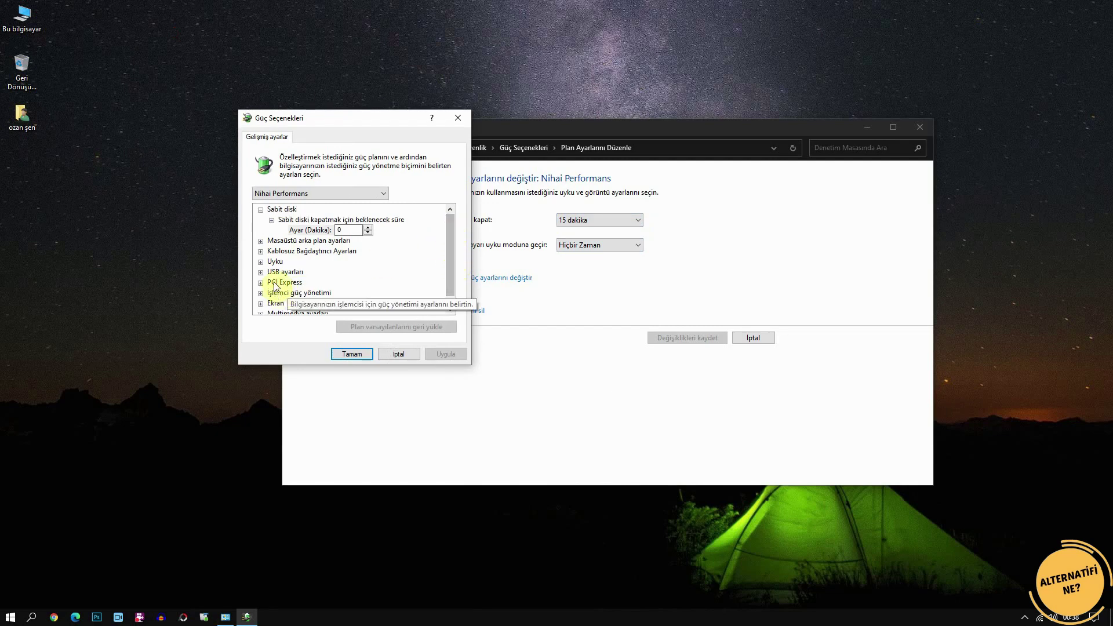
click(260, 283)
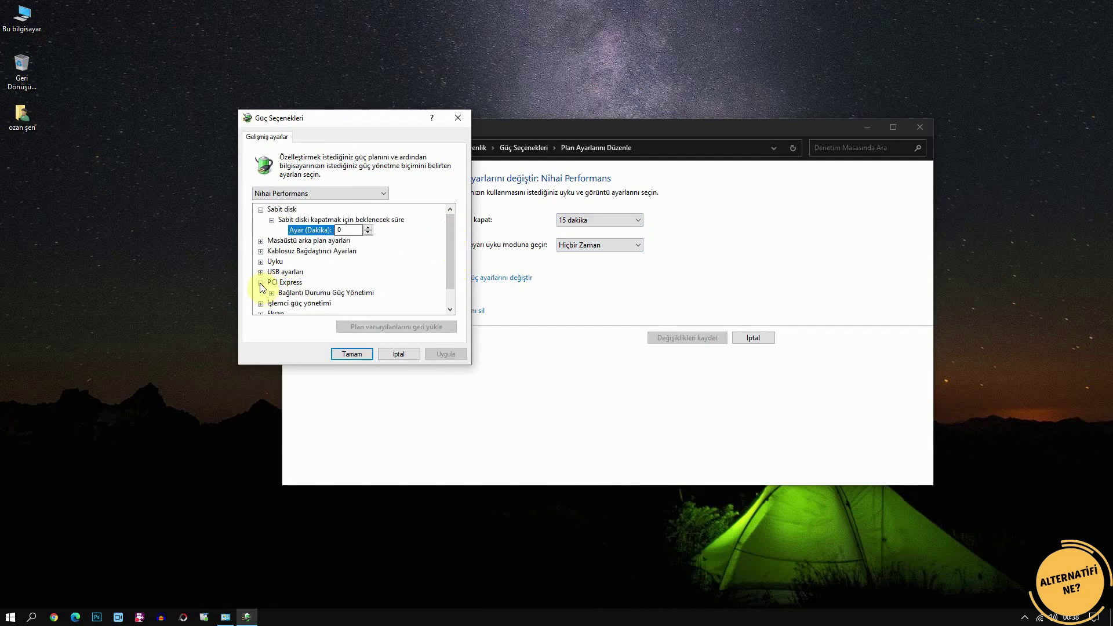
click(260, 283)
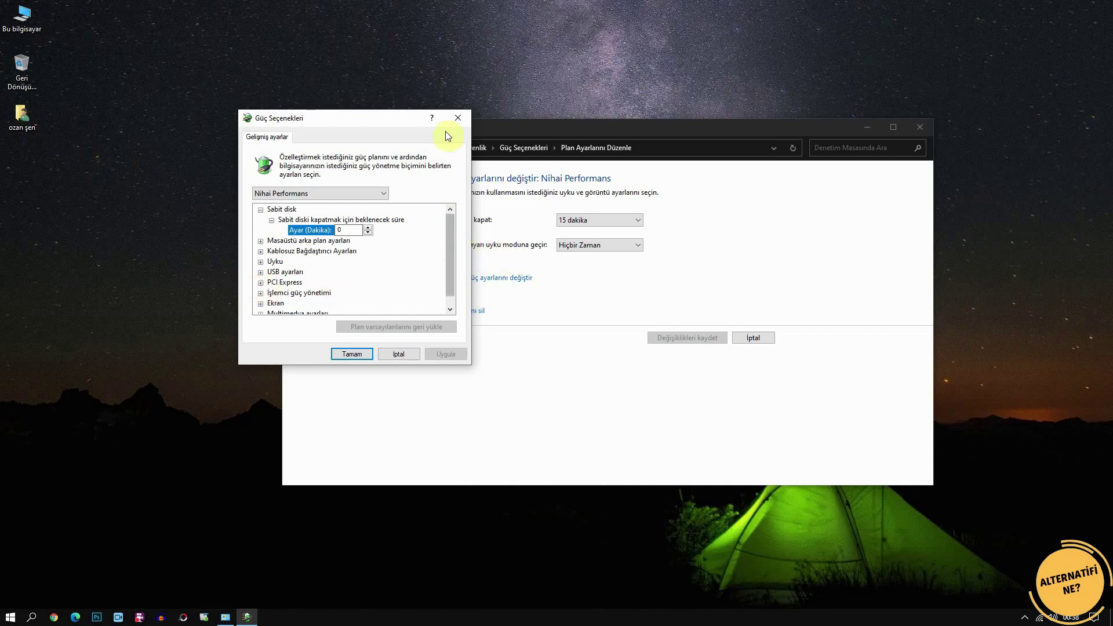
click(457, 117)
Return to the power plan list and activate the Nihai Performans plan
click(294, 148)
click(426, 313)
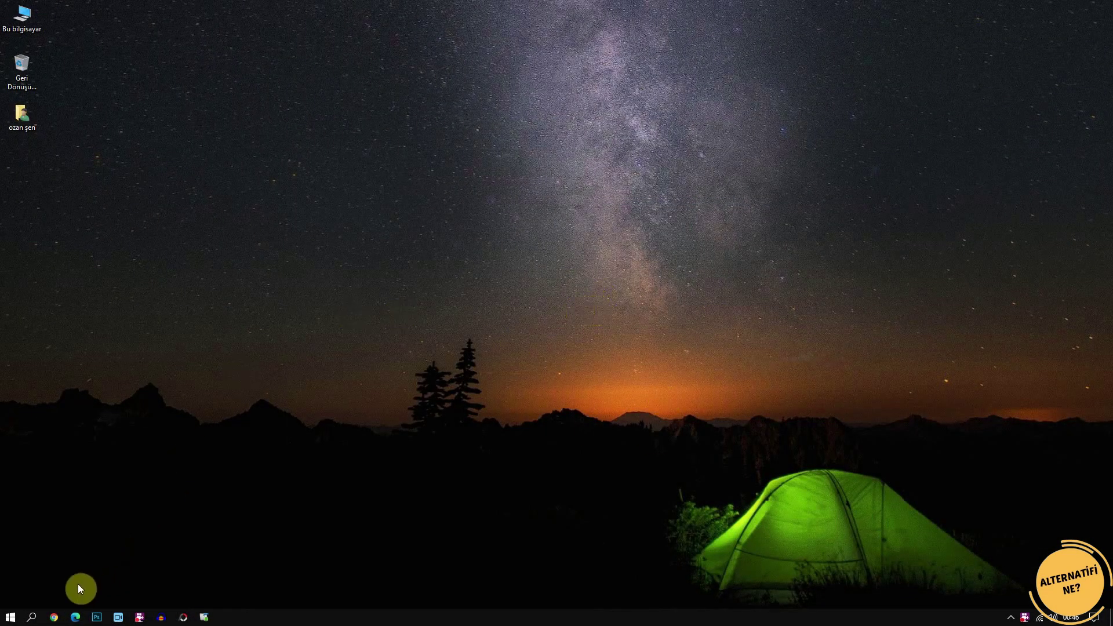
Check the Xbox Game Bar, Yakalamalar and Oyun Modu pages of the Windows gaming (Oyun) settings
click(9, 619)
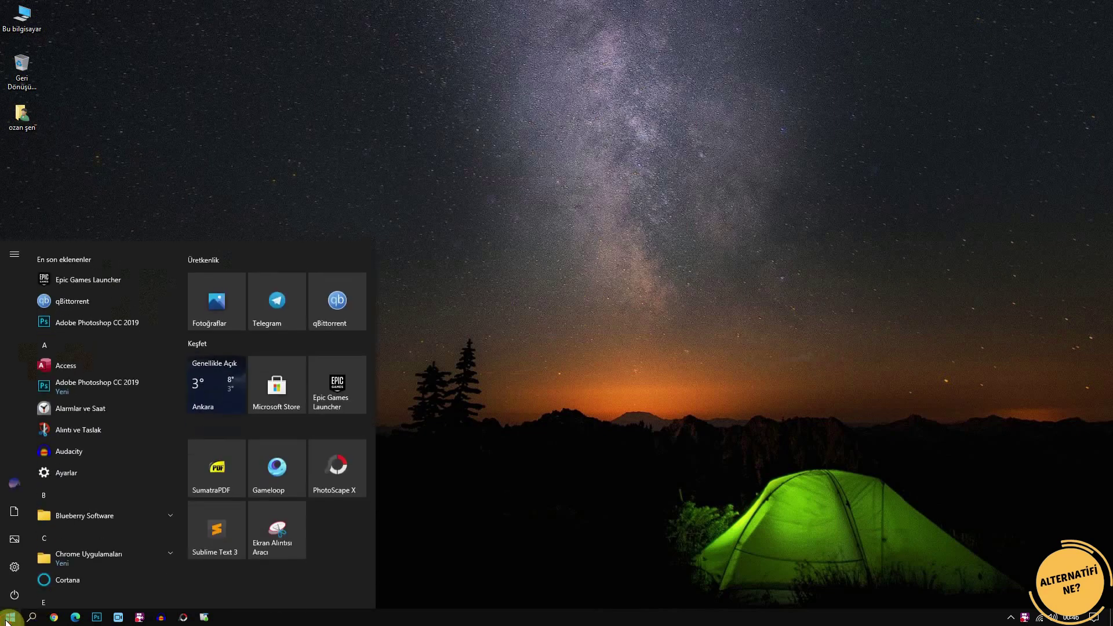
click(15, 568)
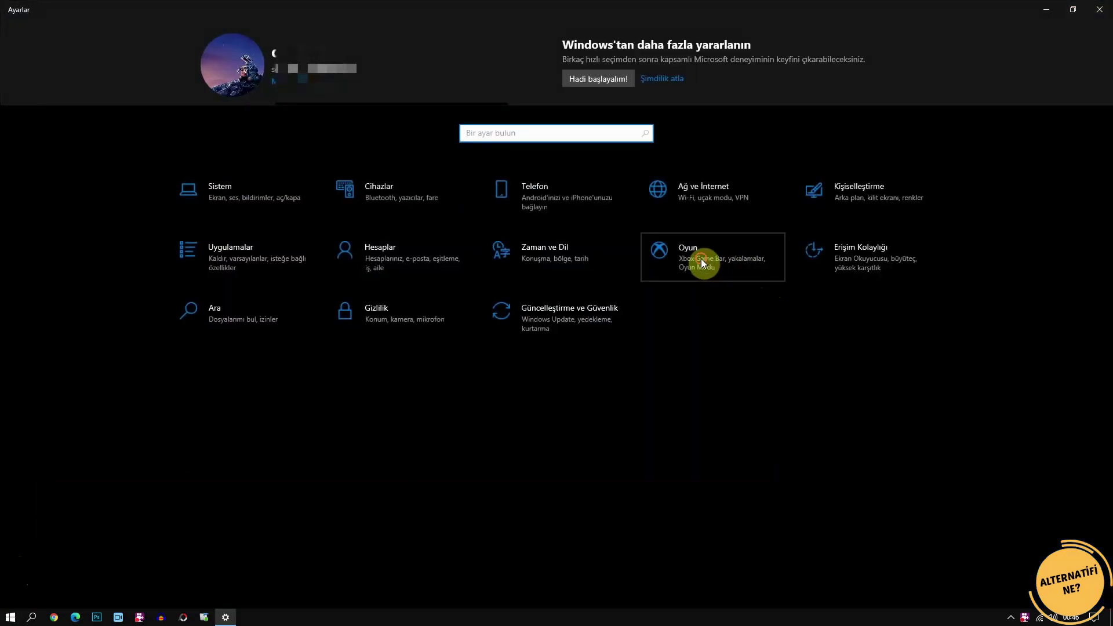
click(702, 260)
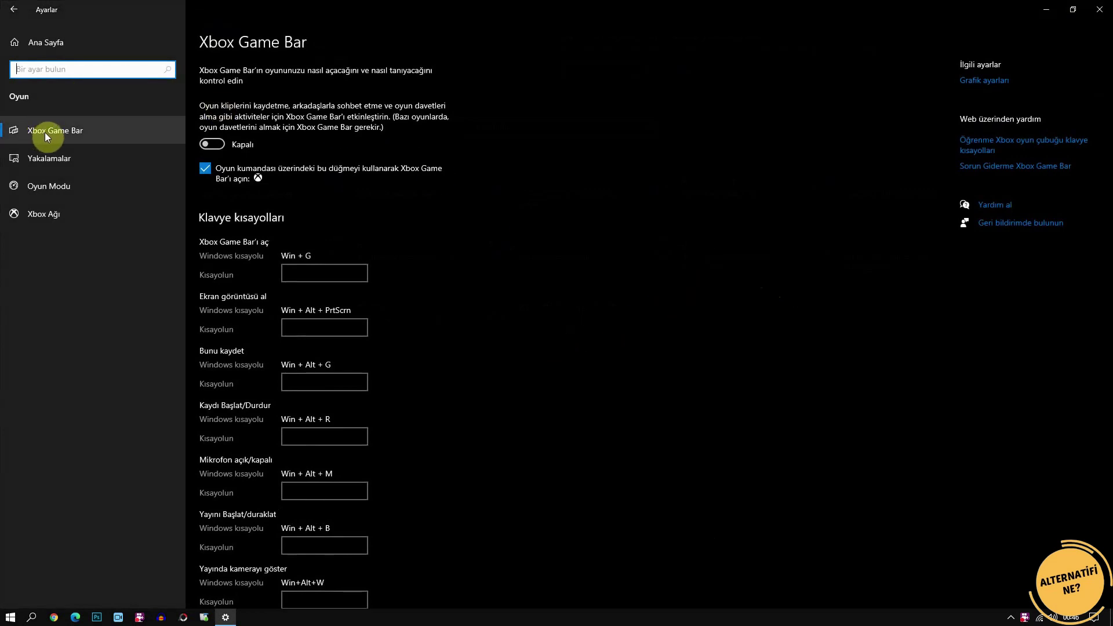
click(47, 156)
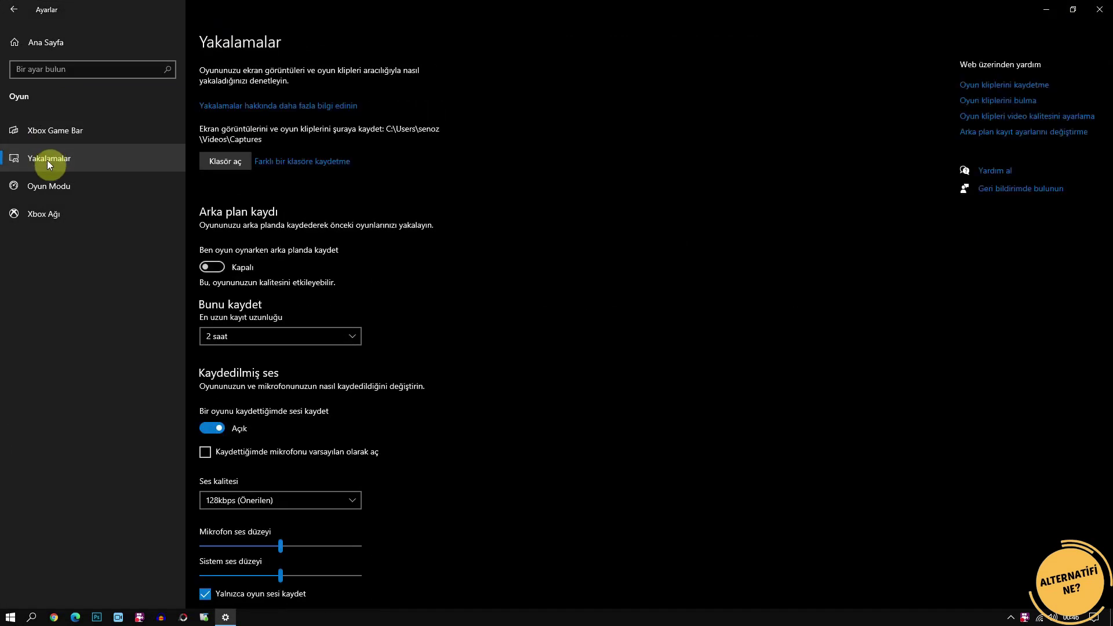
click(49, 193)
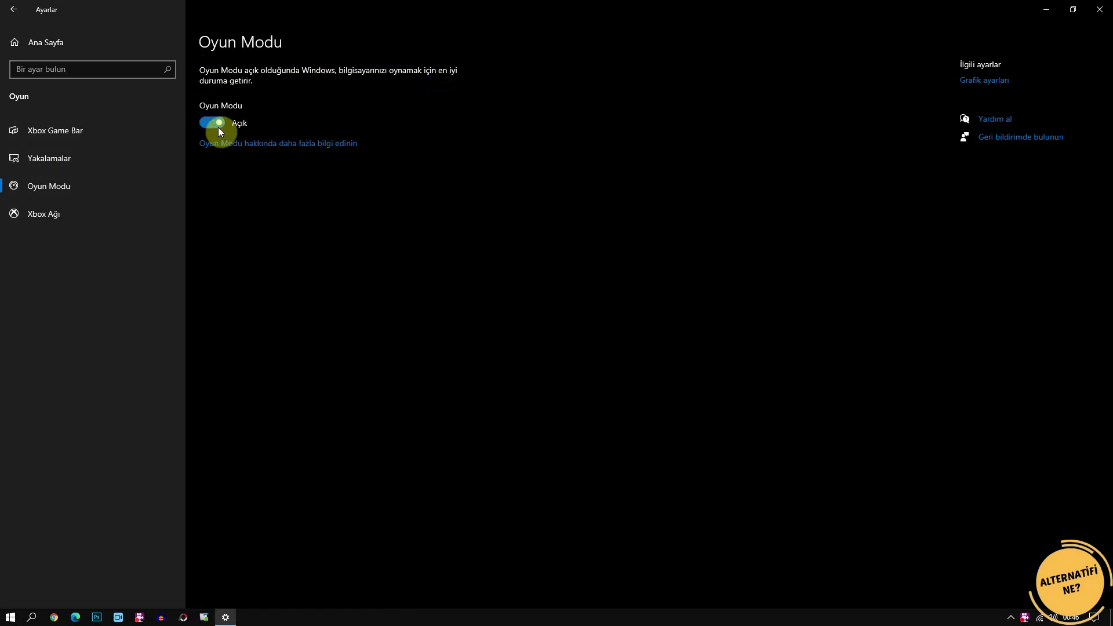
Turn on hardware-accelerated GPU scheduling (Donanım hızlandırmalı GPU zamanlaması) in the graphics settings (Grafik ayarları)
click(987, 81)
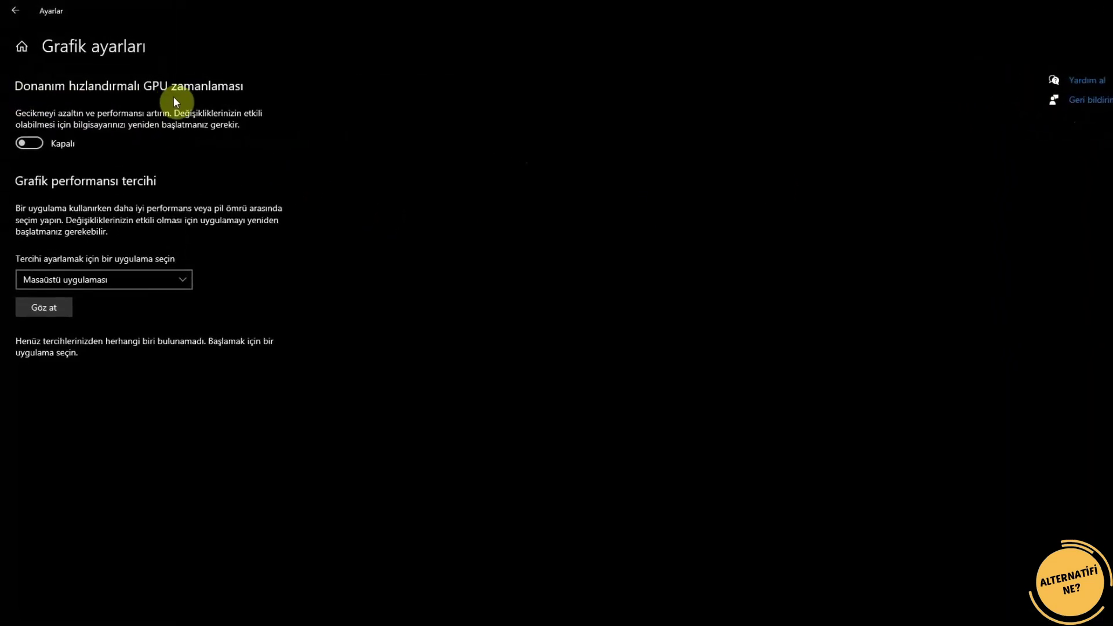
click(49, 166)
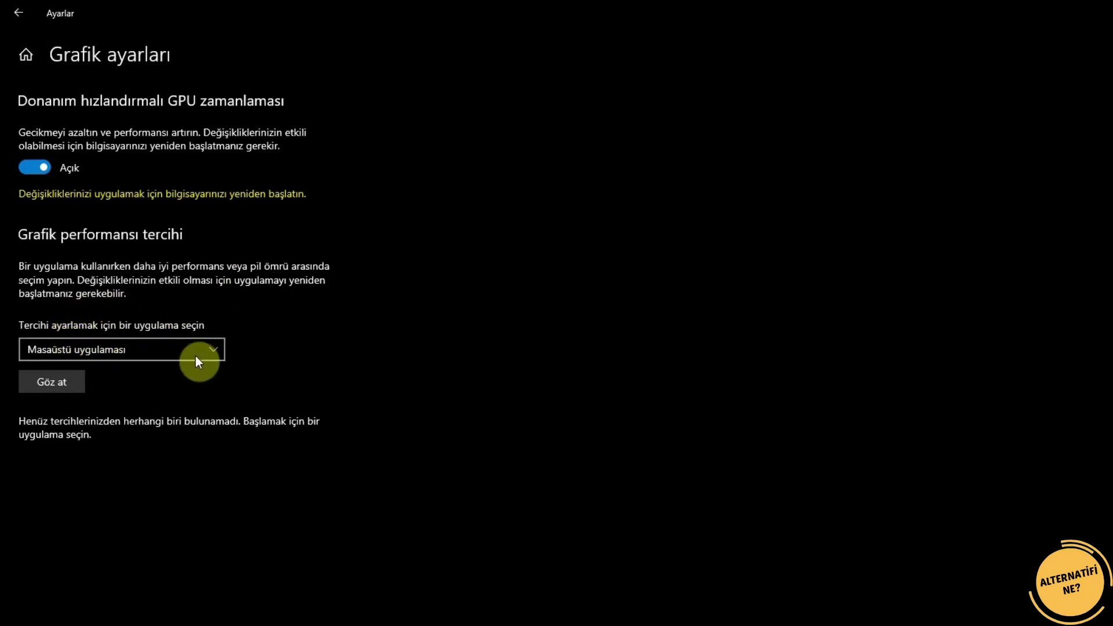
Add the desktop app Cities.exe from C:\Program Files\Epic Games\CitiesSkylines to the graphics performance preference list
click(173, 350)
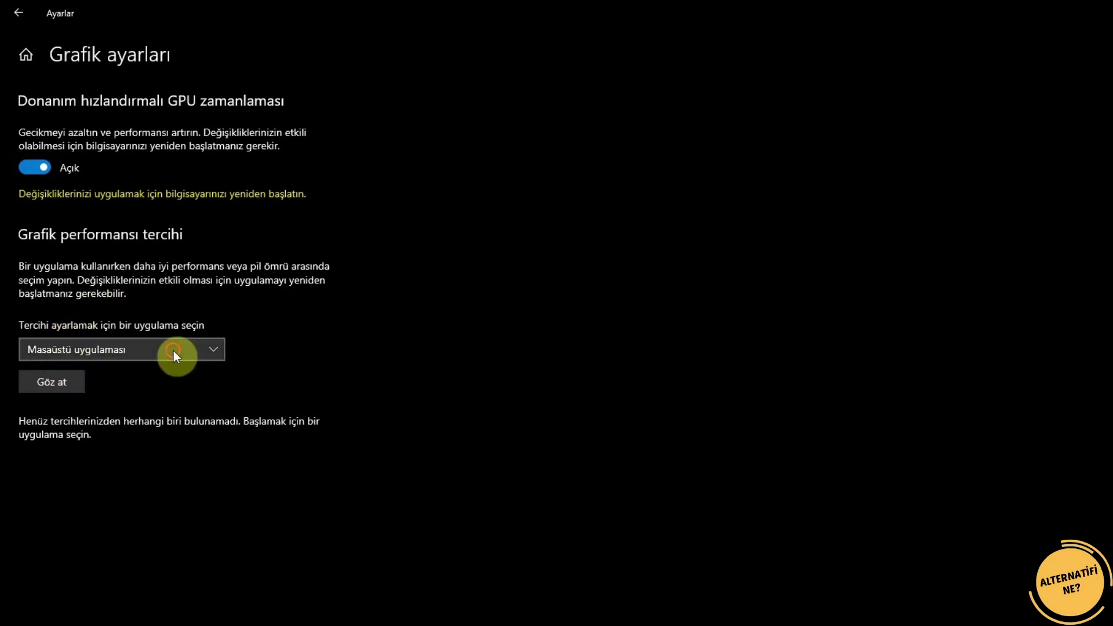
click(173, 351)
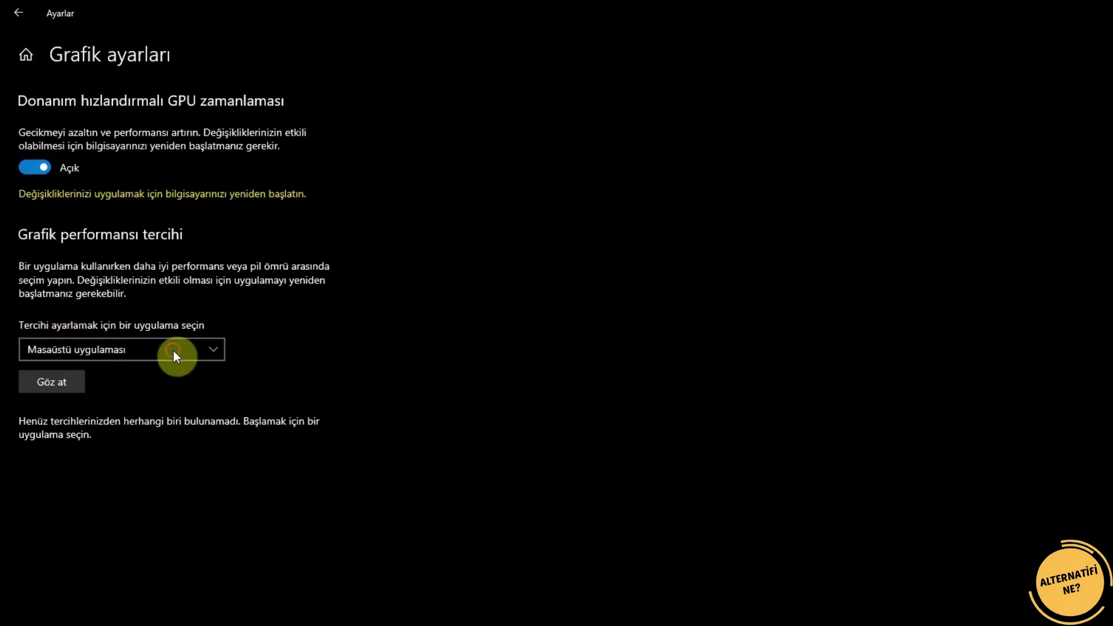
click(63, 382)
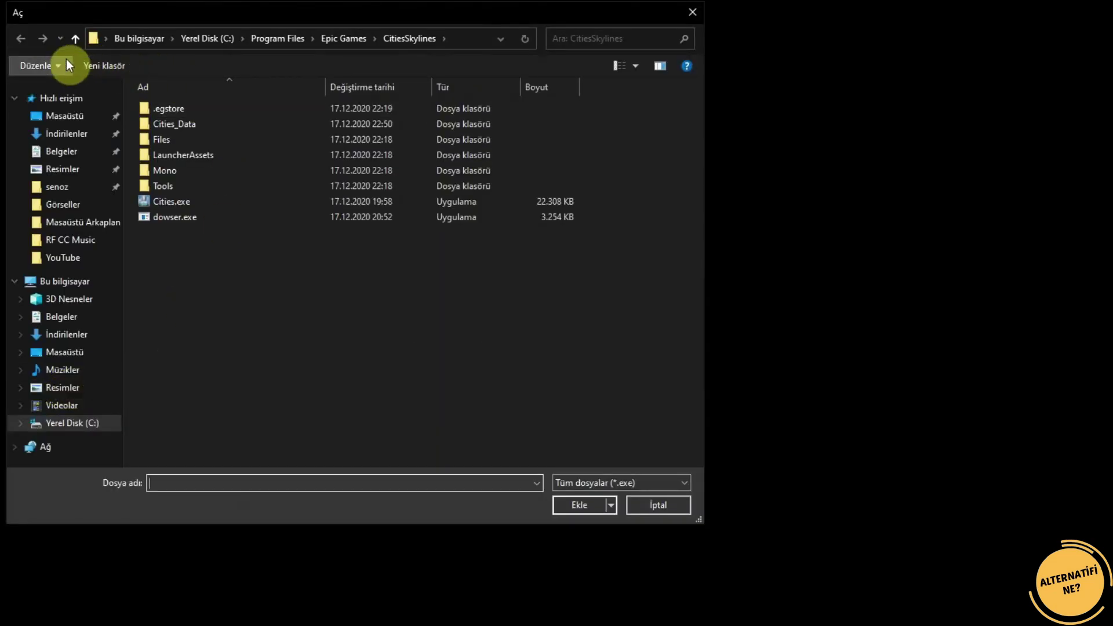
click(28, 39)
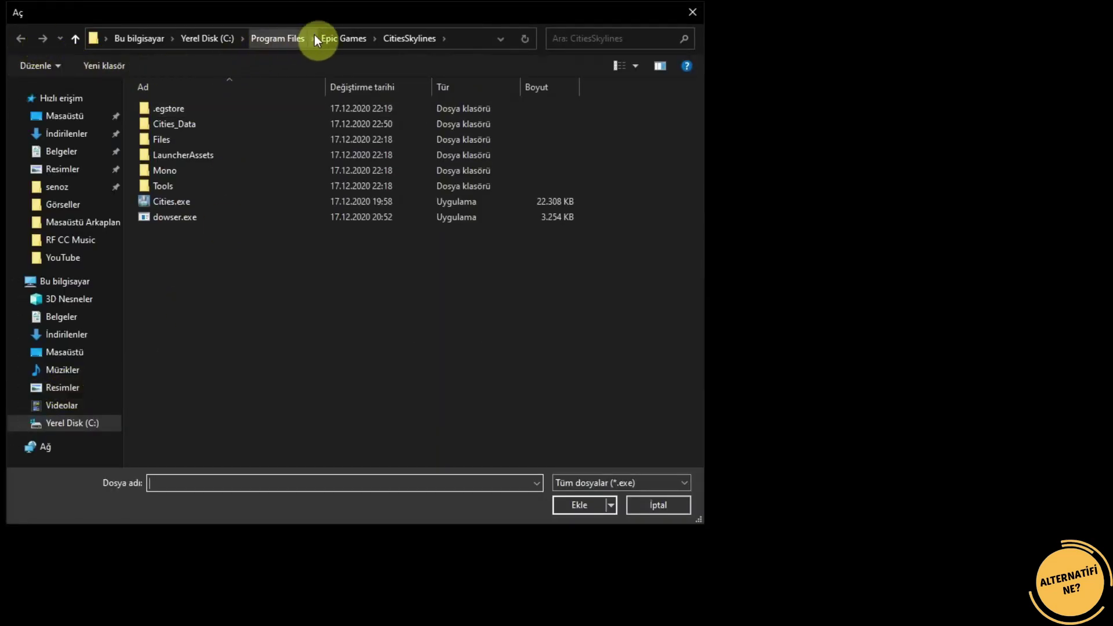
click(140, 37)
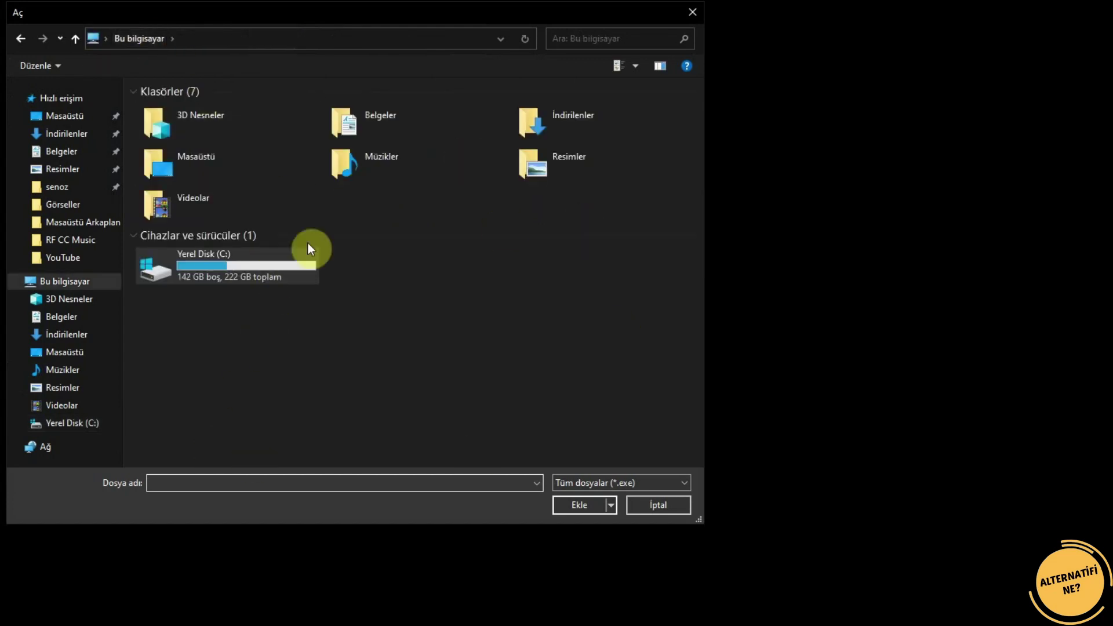
double_click(252, 265)
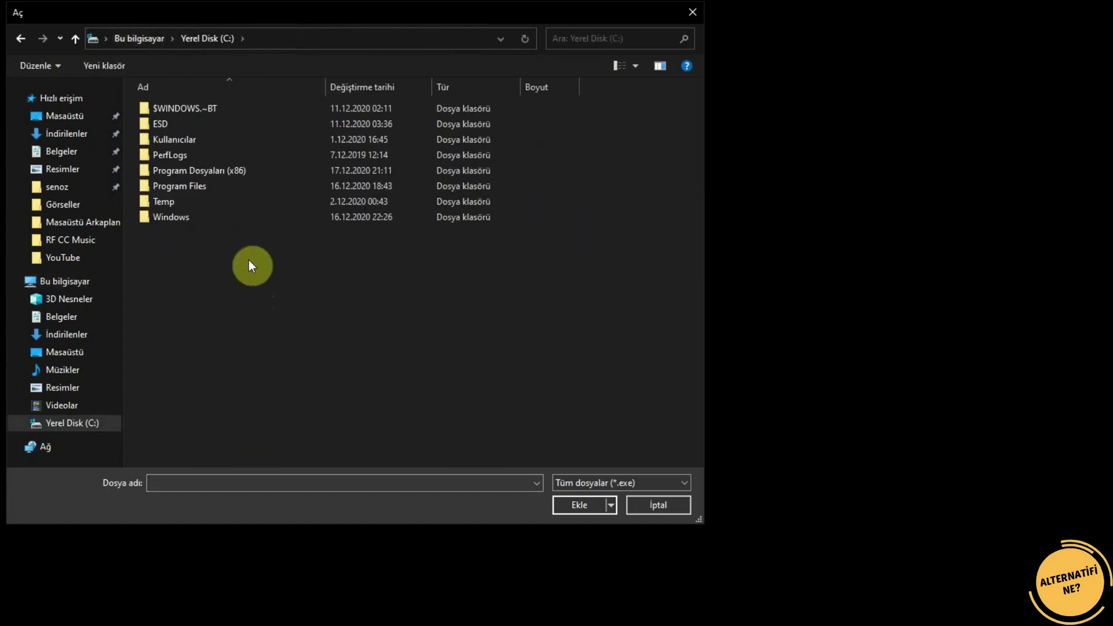
double_click(207, 188)
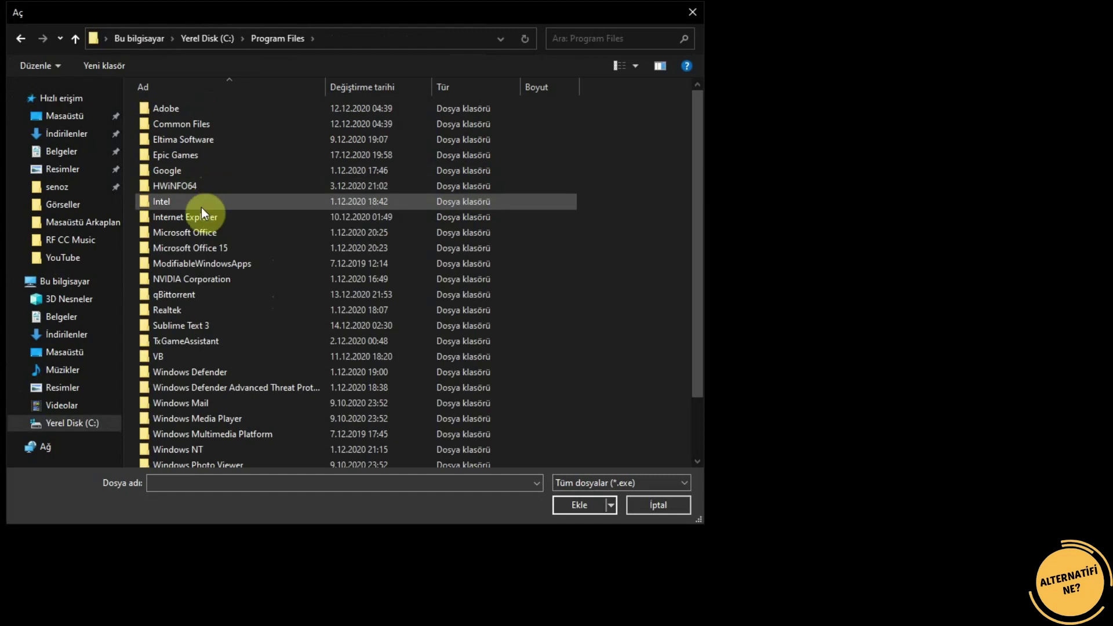
double_click(192, 156)
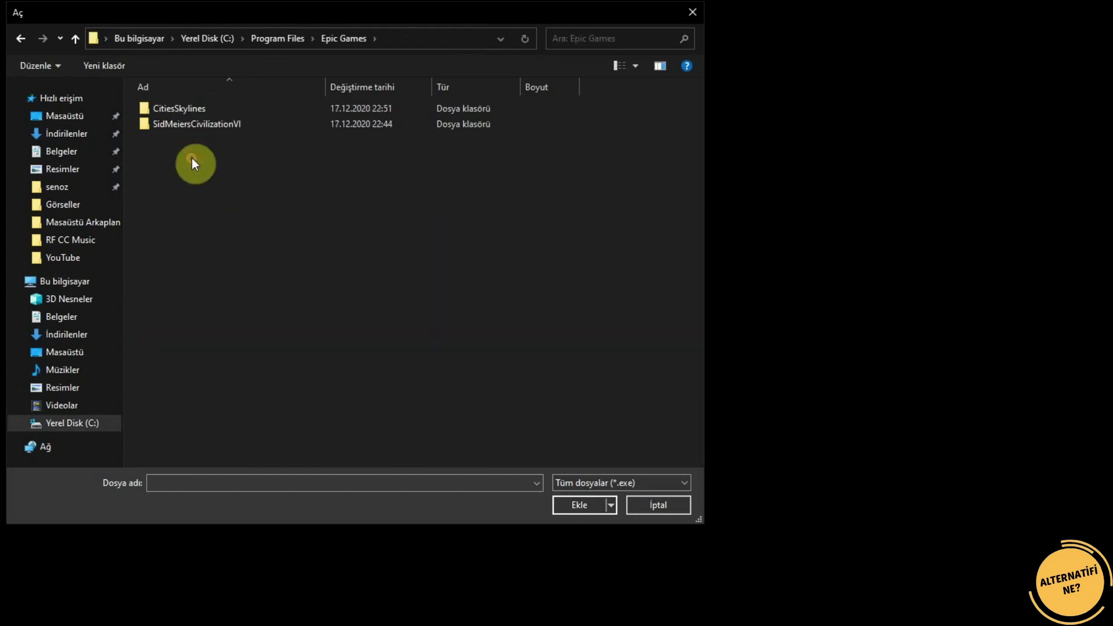
double_click(199, 109)
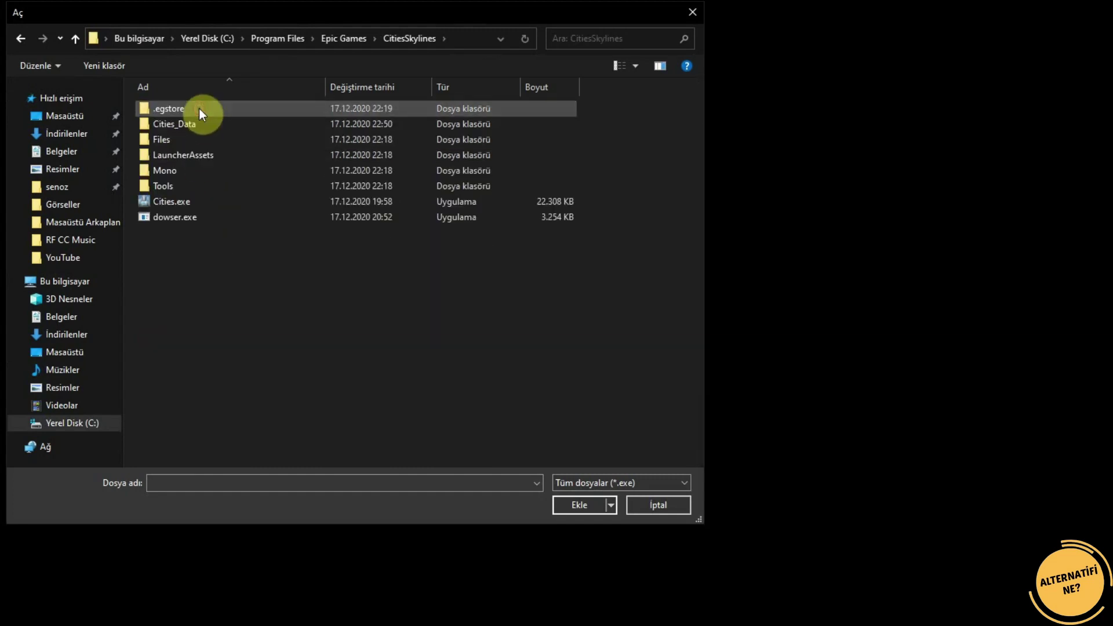
click(169, 202)
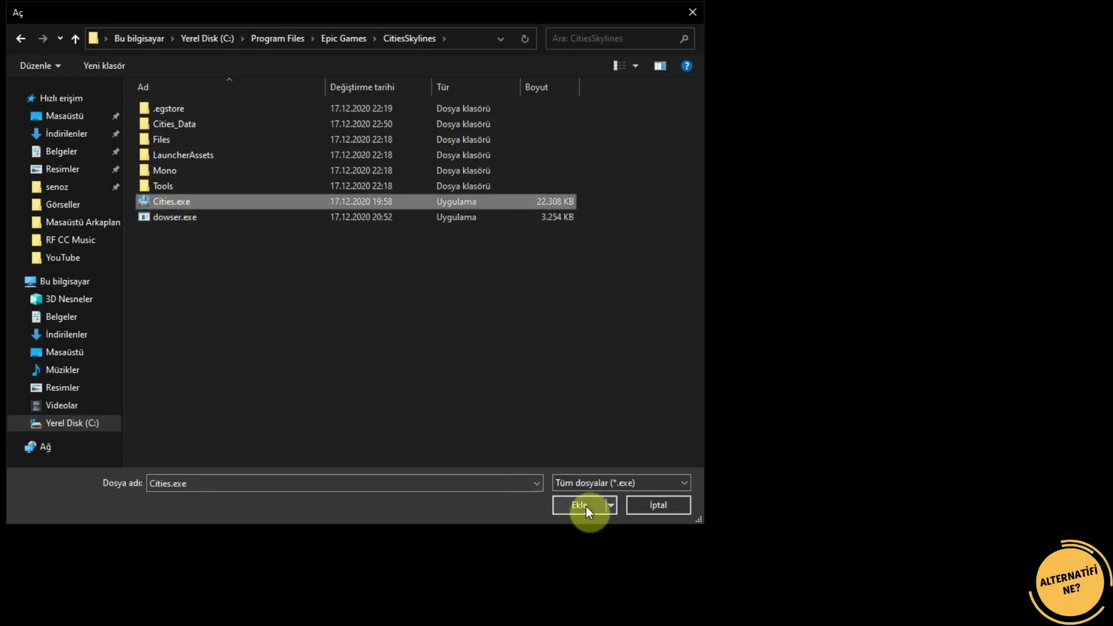
click(587, 507)
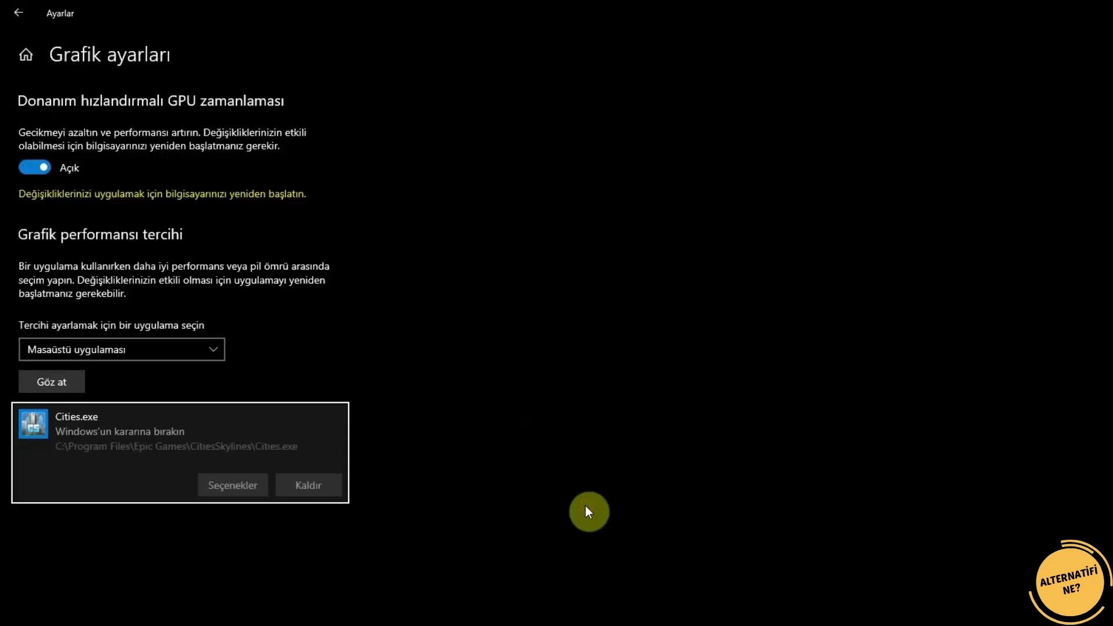
Set the graphics preference of Cities.exe to Yüksek performans and save it
click(235, 486)
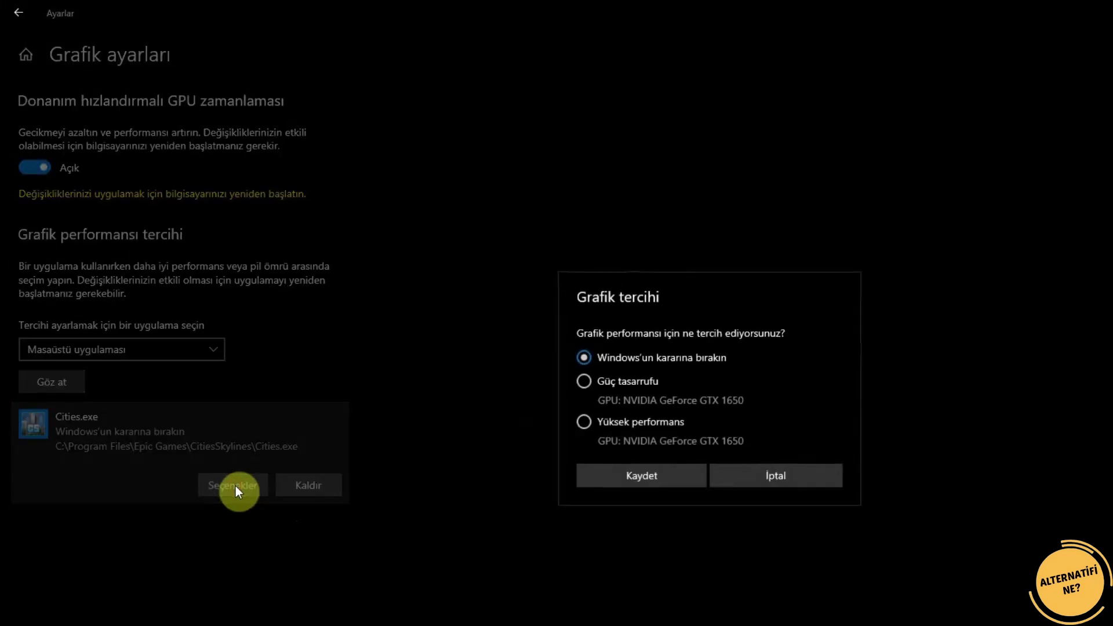
click(596, 422)
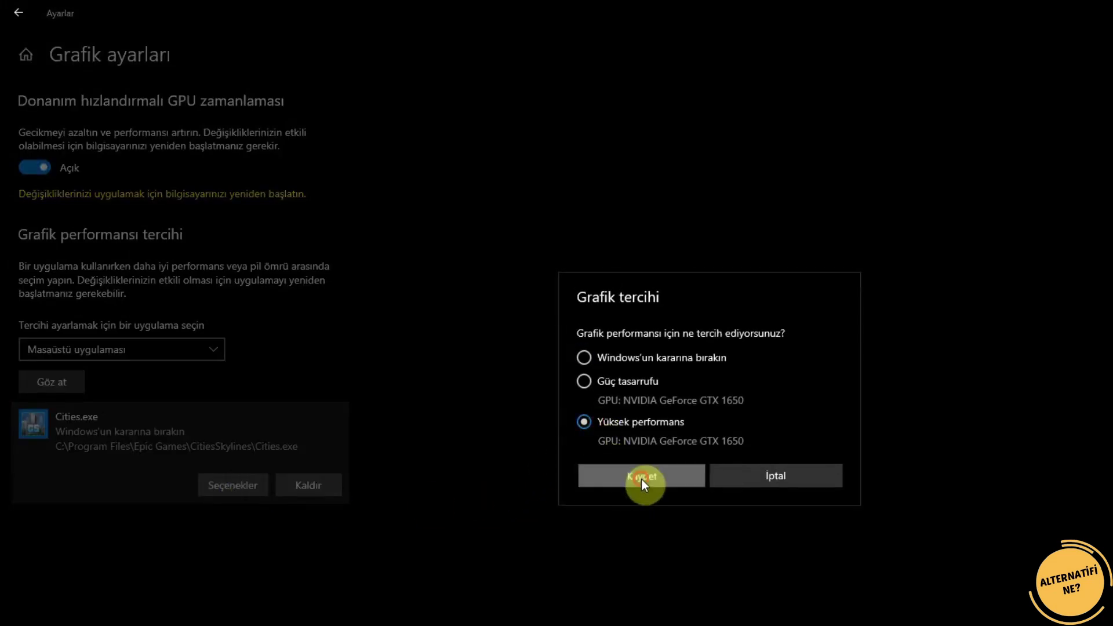
click(641, 479)
Add LaunchPad.exe from the LaunchPad folder of Epic Games' SidMeiersCivilizationVI to the graphics performance preference list
click(70, 382)
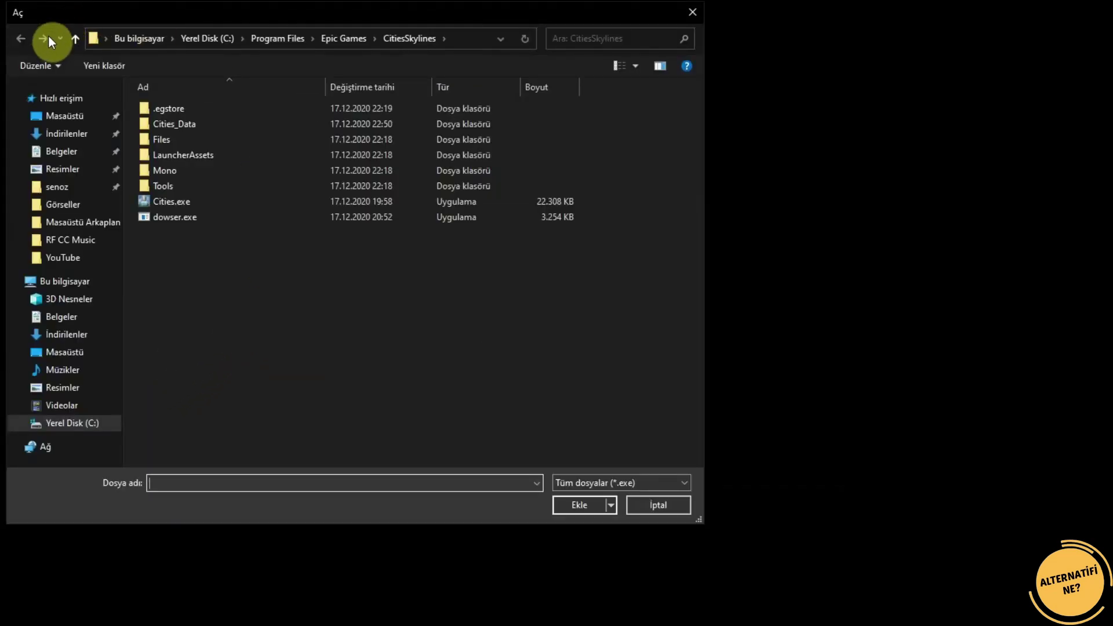
click(338, 37)
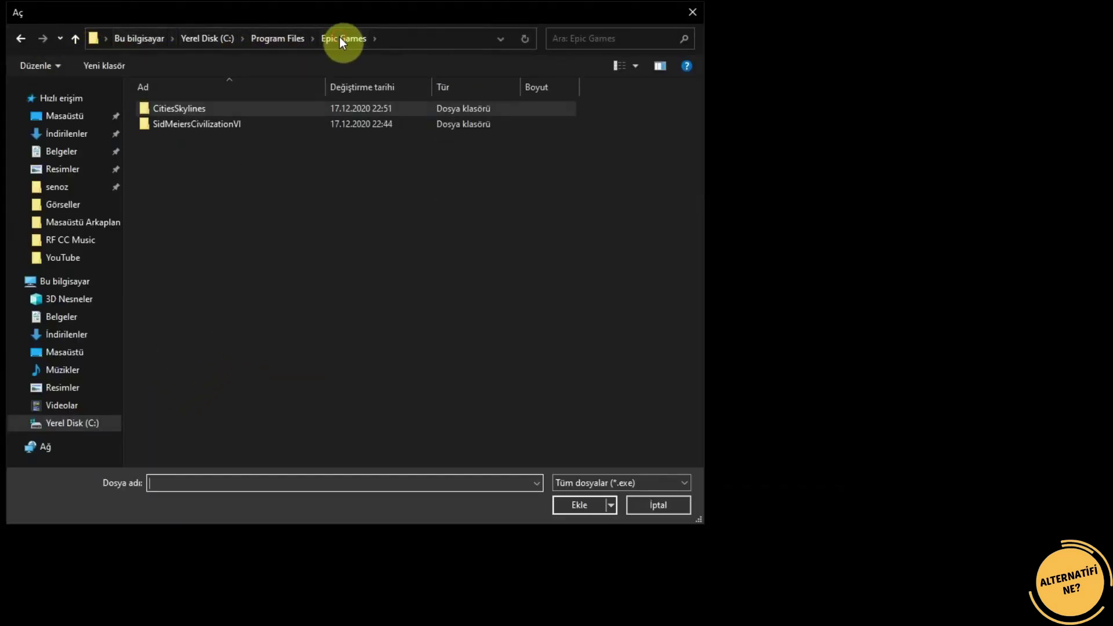
double_click(196, 124)
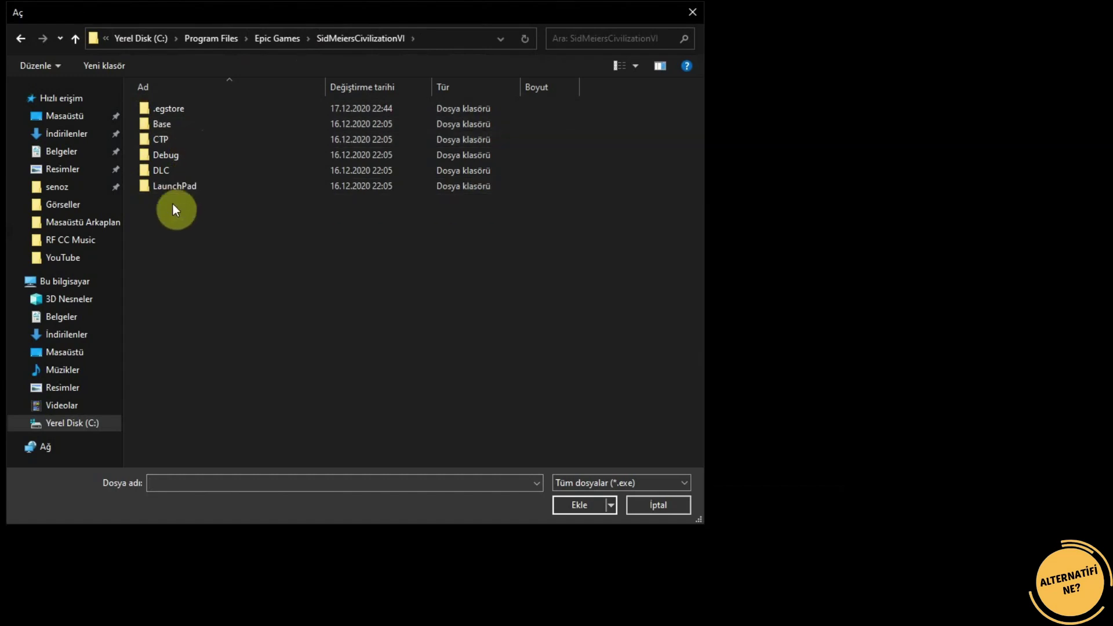
click(184, 188)
double_click(183, 187)
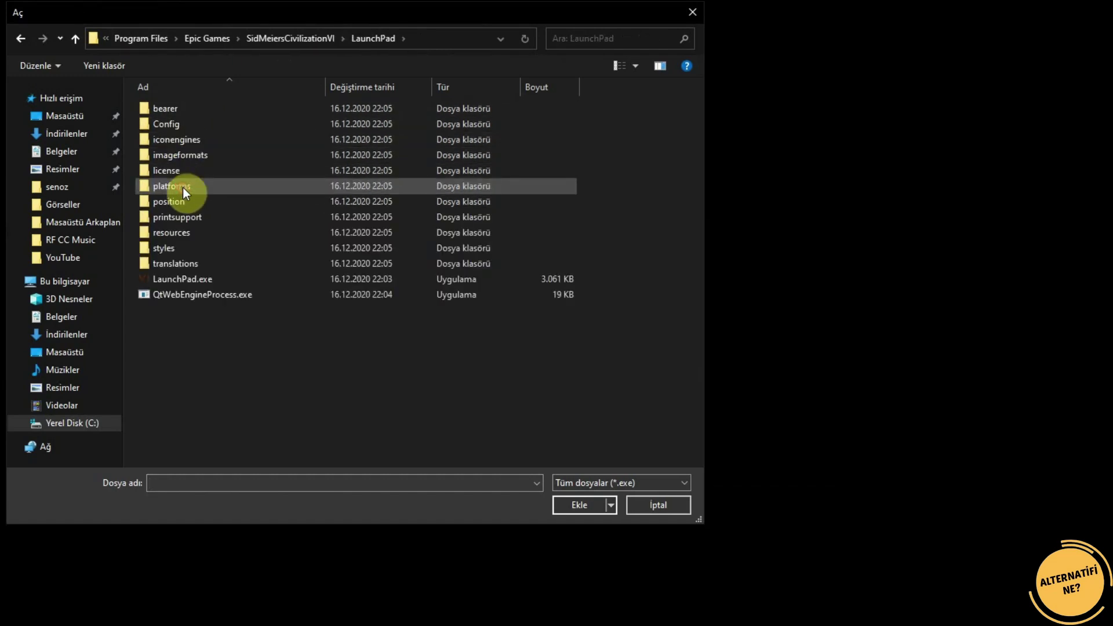
click(202, 280)
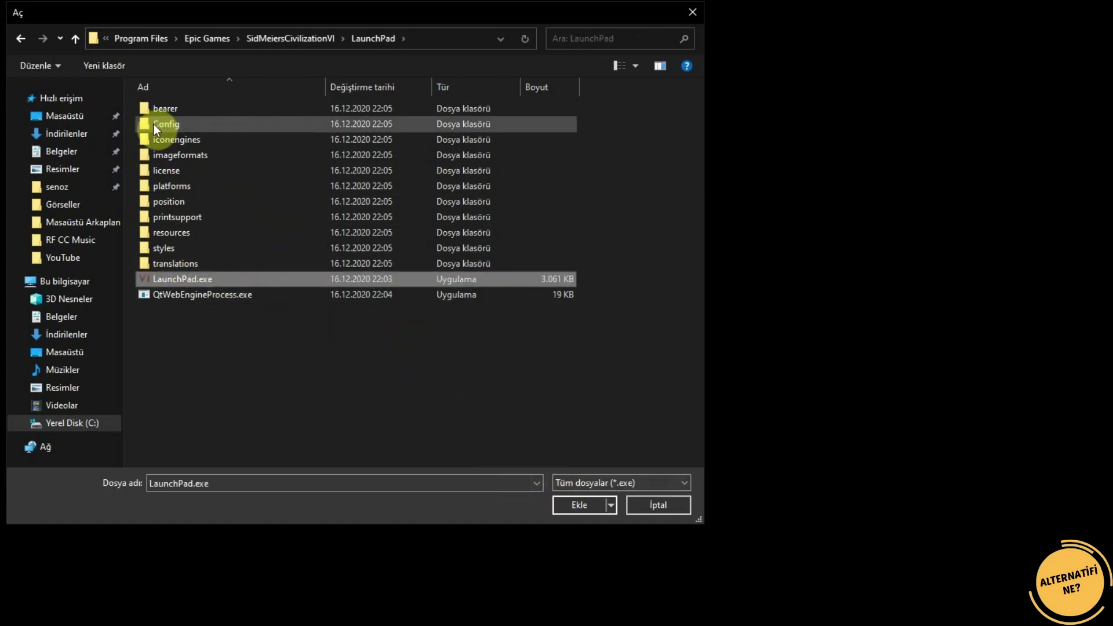
click(566, 504)
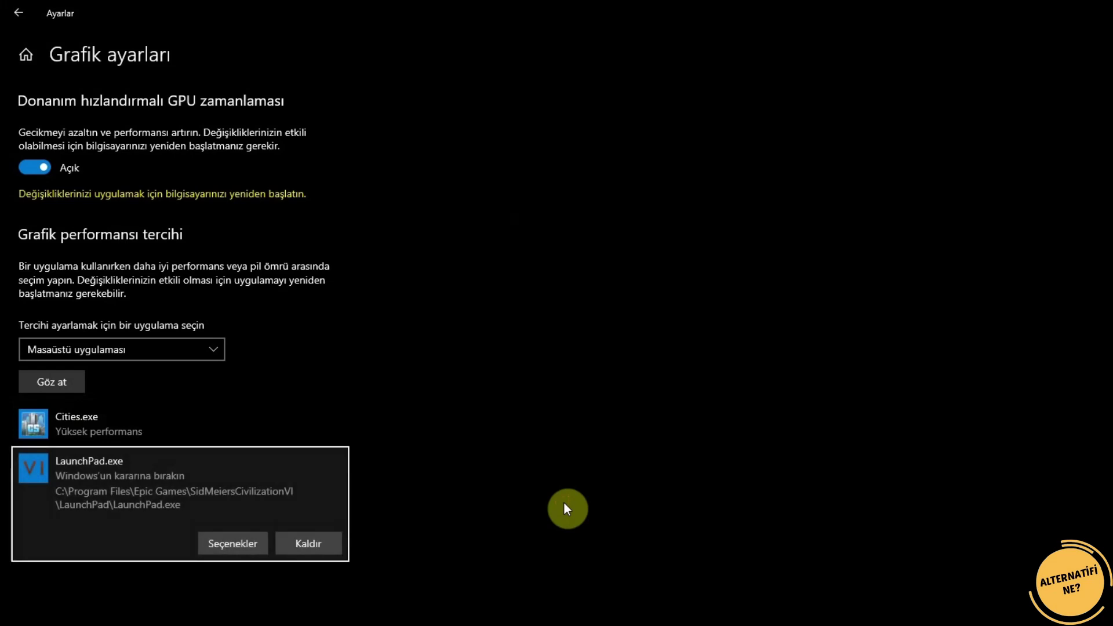
Set the graphics preference of LaunchPad.exe to Yüksek performans and save it
click(236, 550)
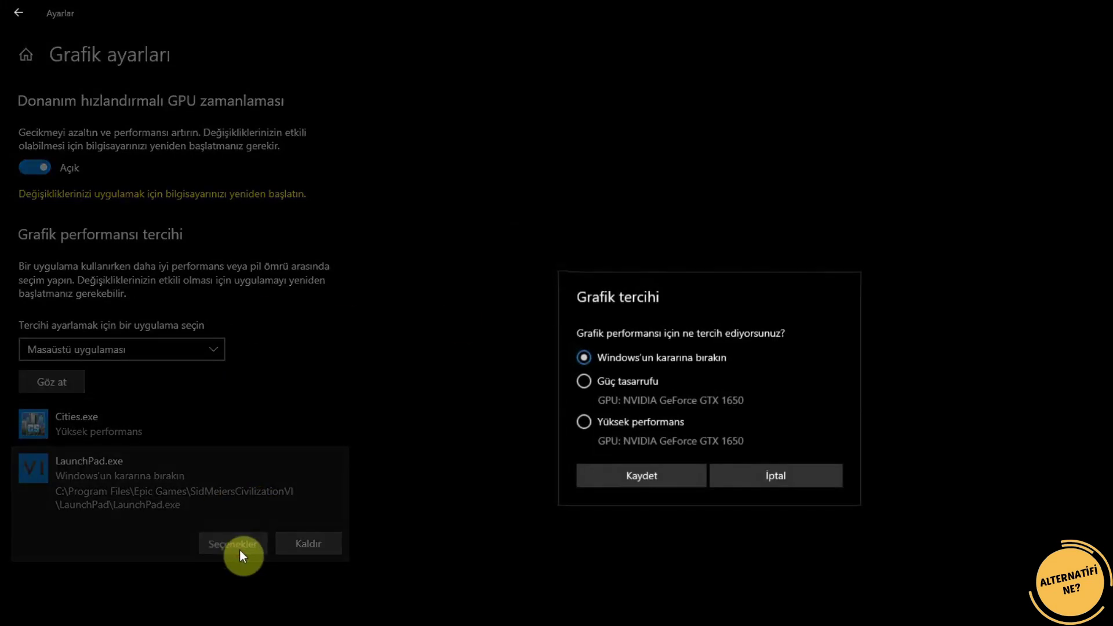
click(649, 423)
click(645, 475)
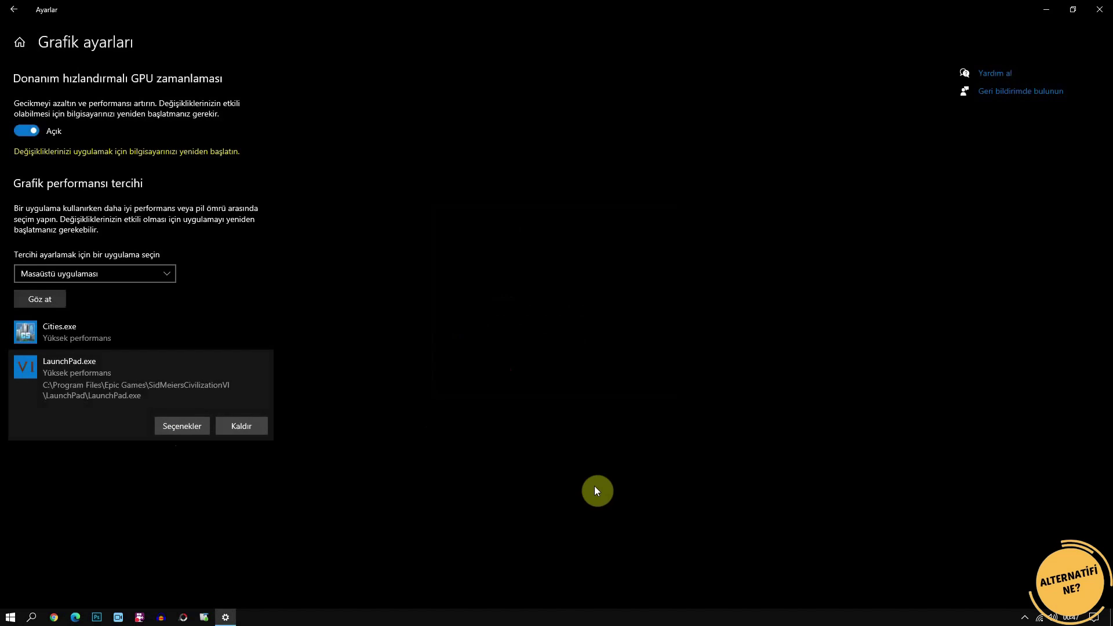
Return to the Xbox Game Bar page and revisit the related graphics settings (Grafik ayarları)
click(1099, 10)
click(14, 9)
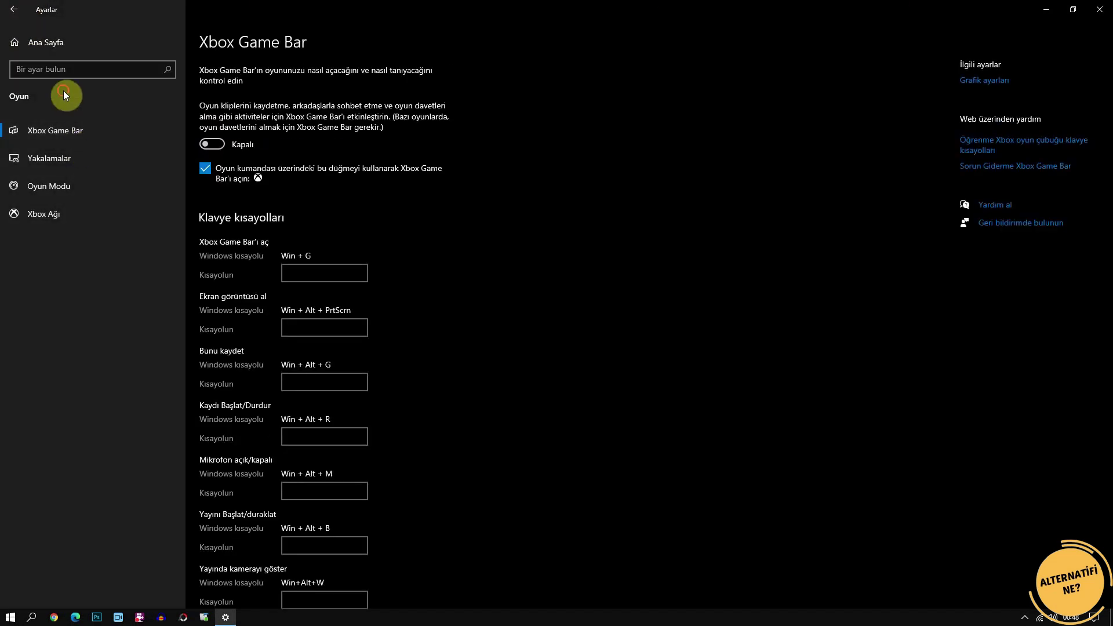
click(986, 80)
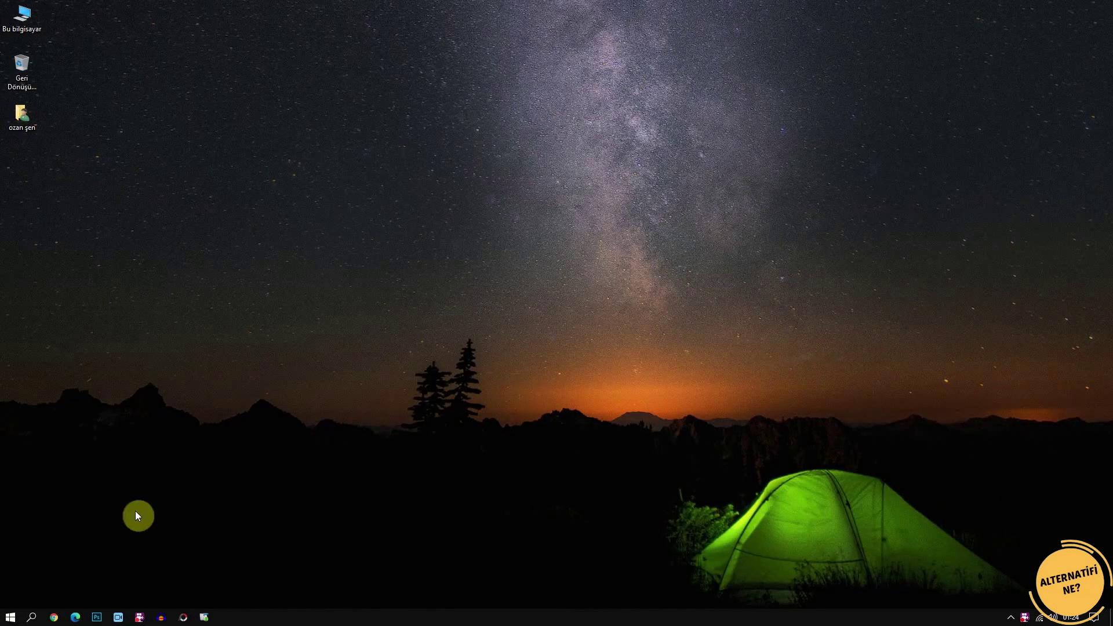
In the system's Bildirimler ve eylemler settings, turn off notifications from apps and senders, and disable the Windows welcome experience and tips and suggestions
click(11, 616)
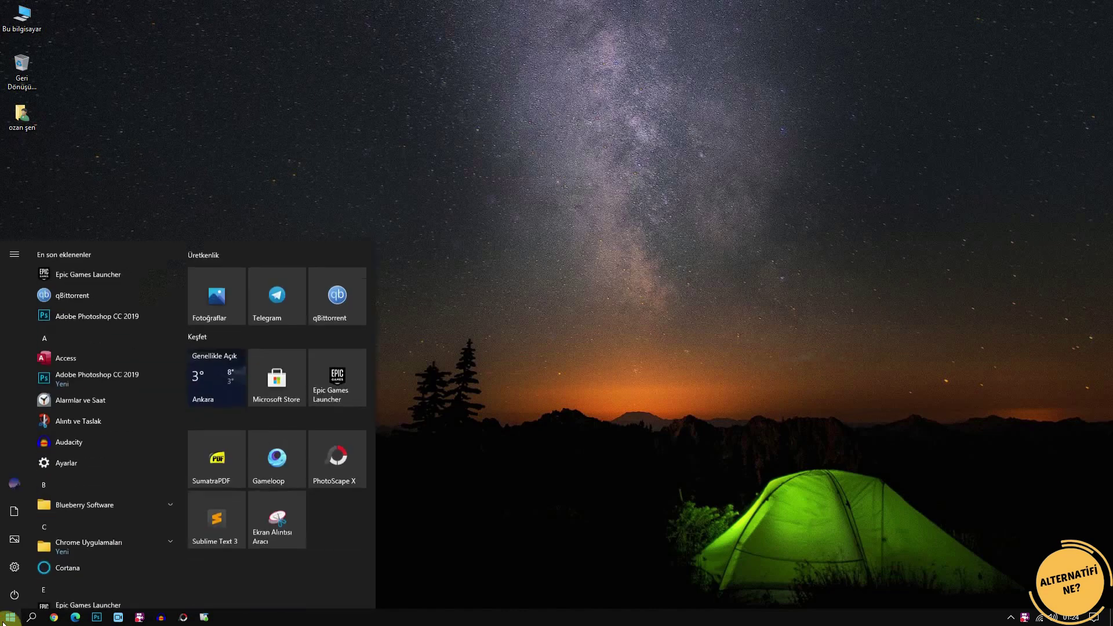
click(19, 566)
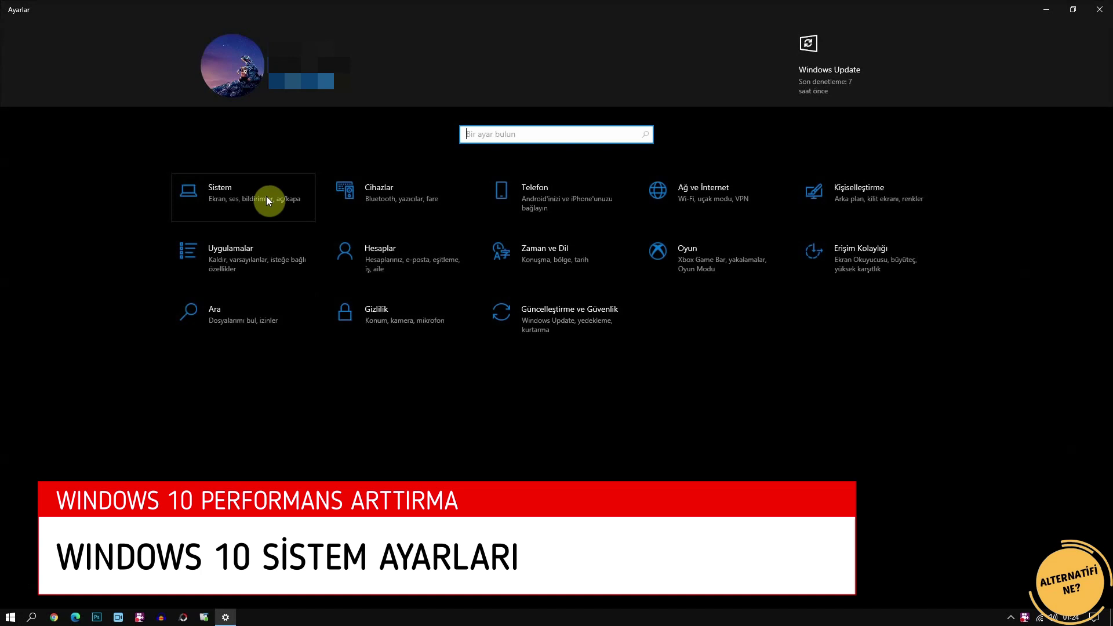
click(267, 200)
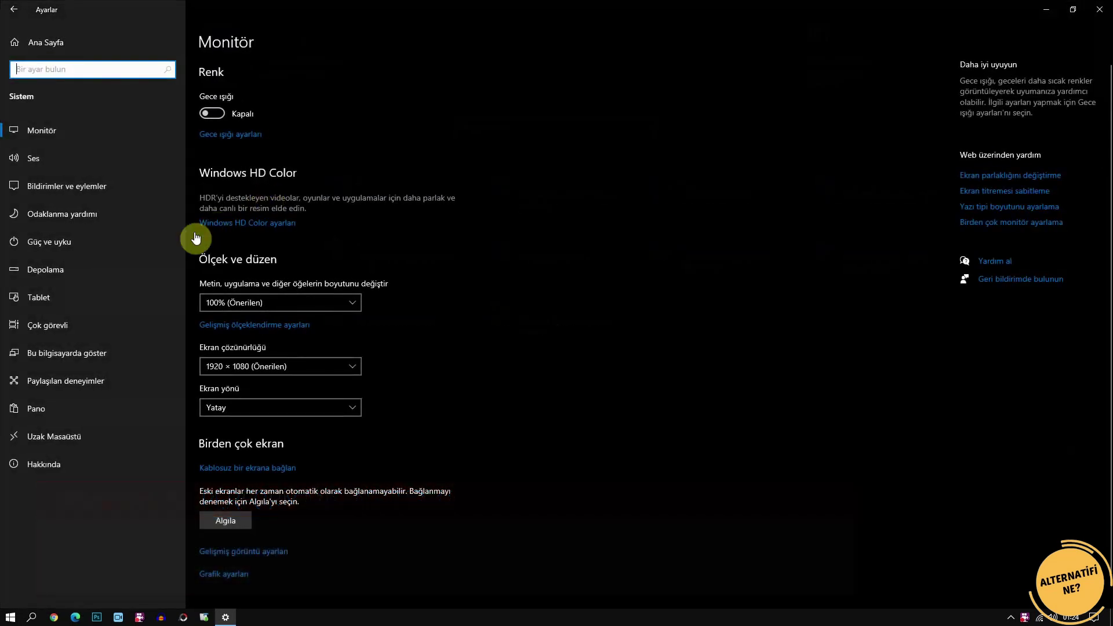
click(113, 186)
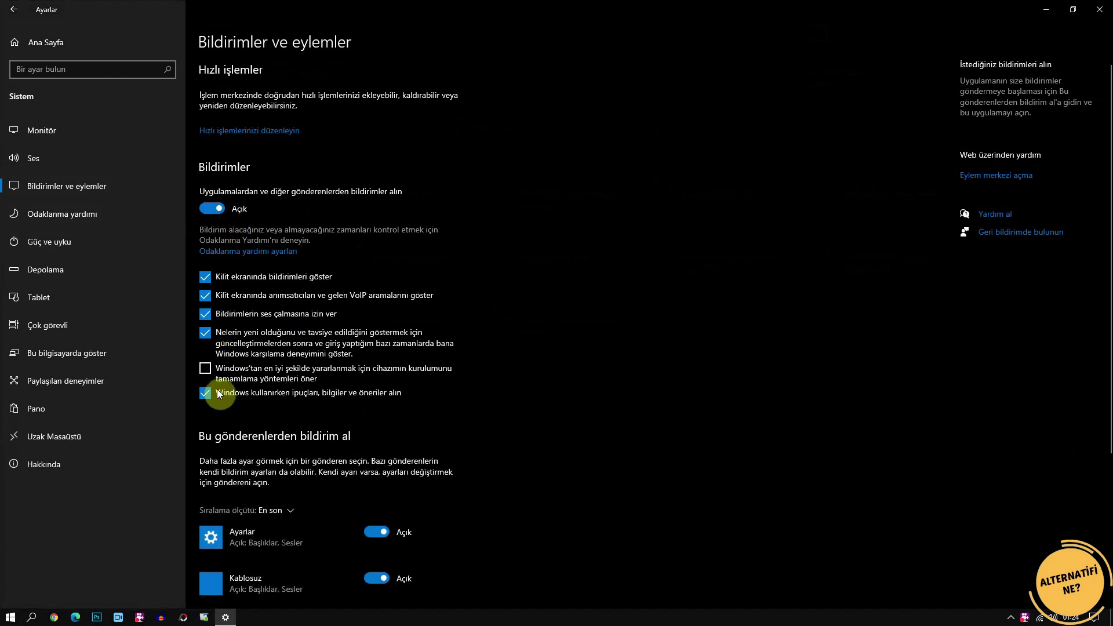
click(211, 210)
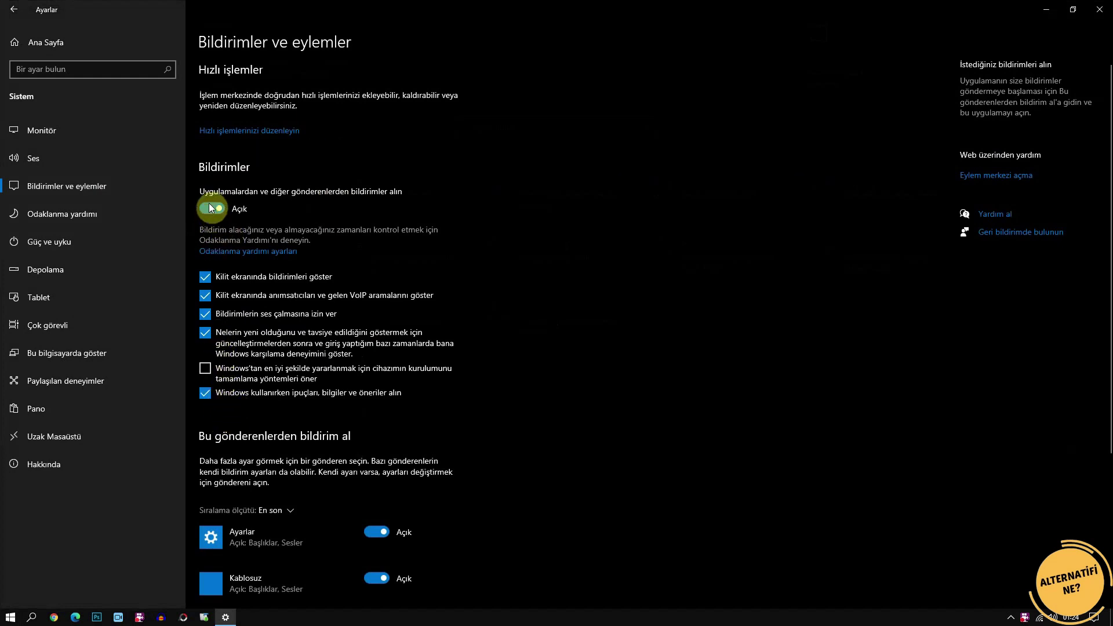
click(205, 334)
click(206, 394)
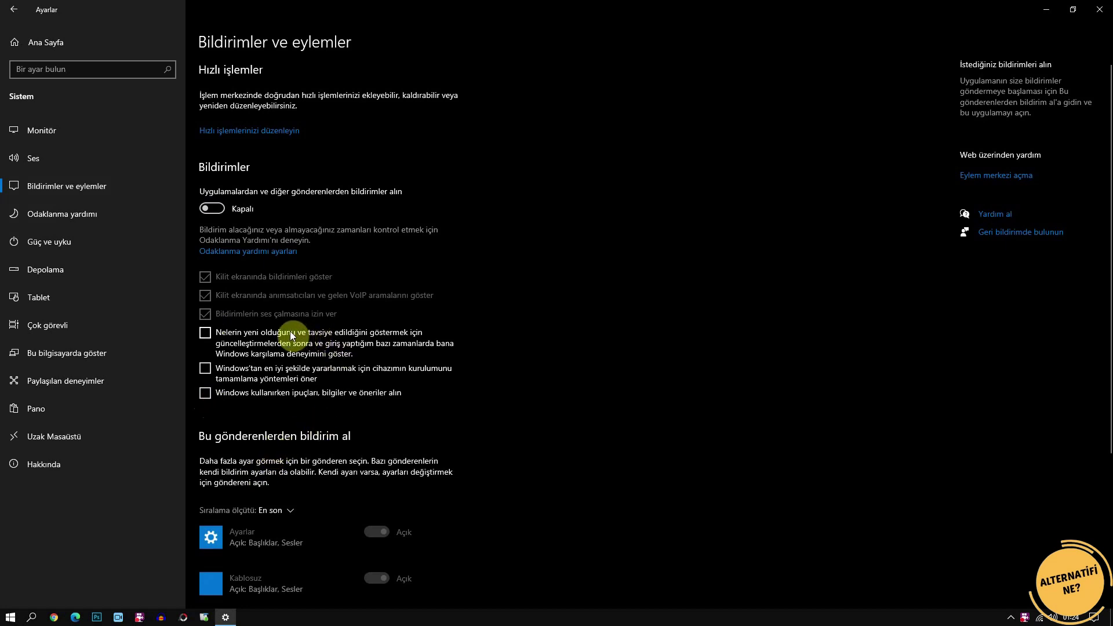
Check the Odaklanma yardımı page and turn off sharing across devices (Cihazlar arasında paylaş) under Paylaşılan deneyimler
click(100, 212)
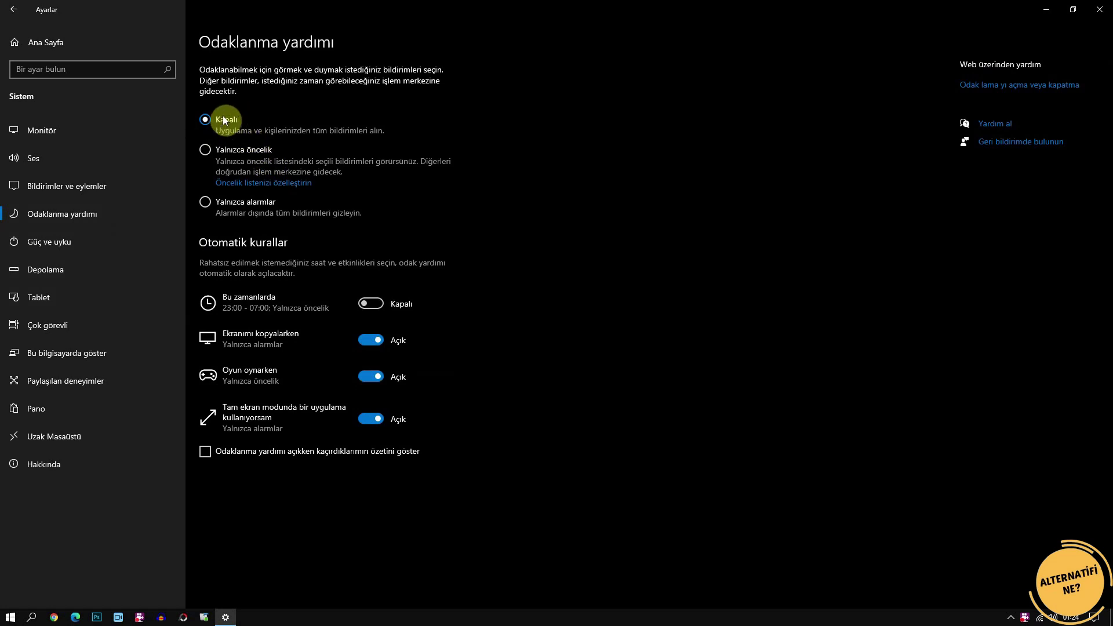
click(98, 381)
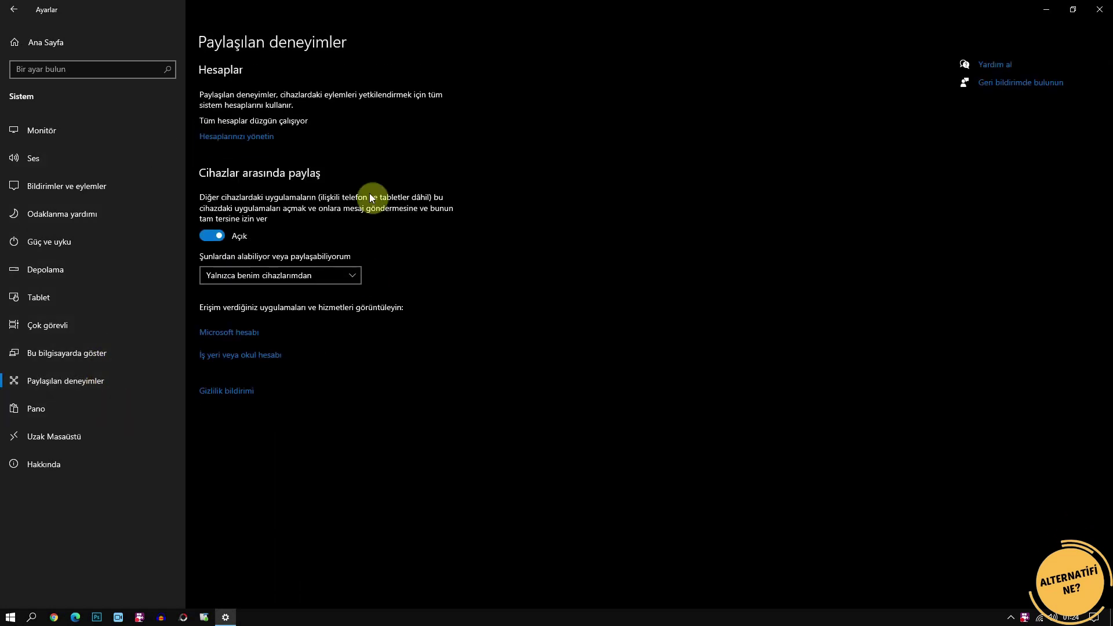
click(211, 236)
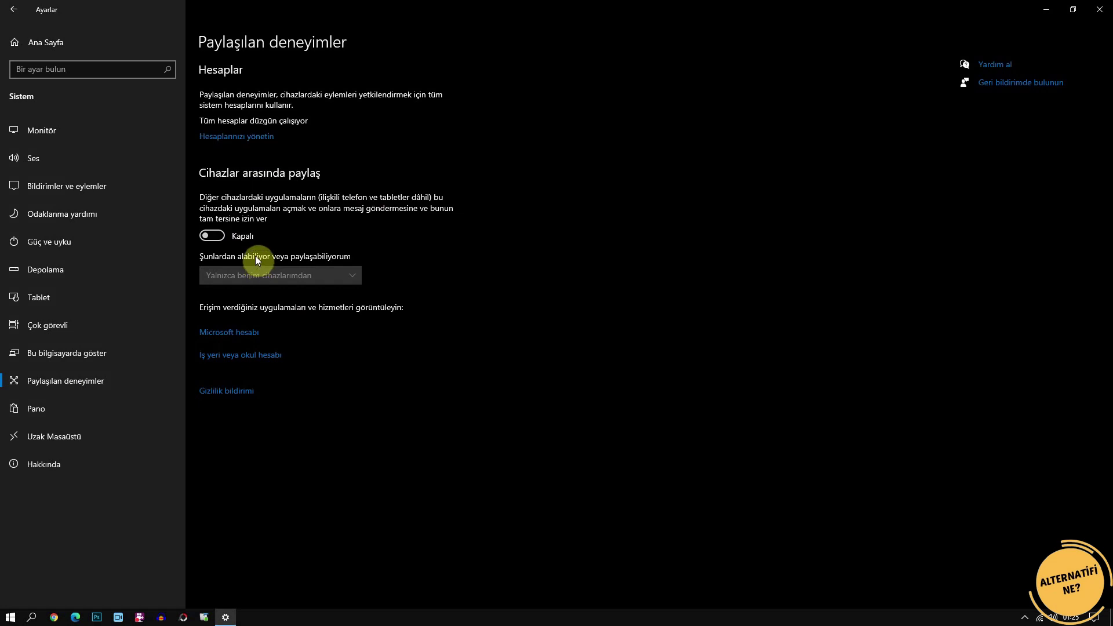
In the Kişiselleştirme settings, turn off transparency effects (Saydamlık efektleri) under Renkler
click(40, 40)
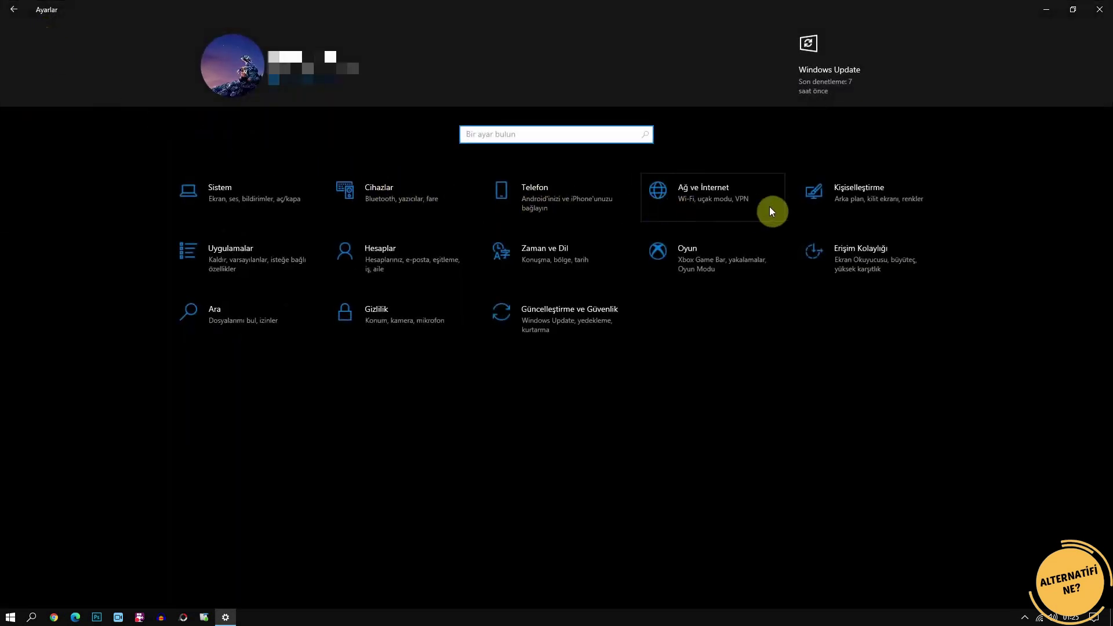
click(856, 191)
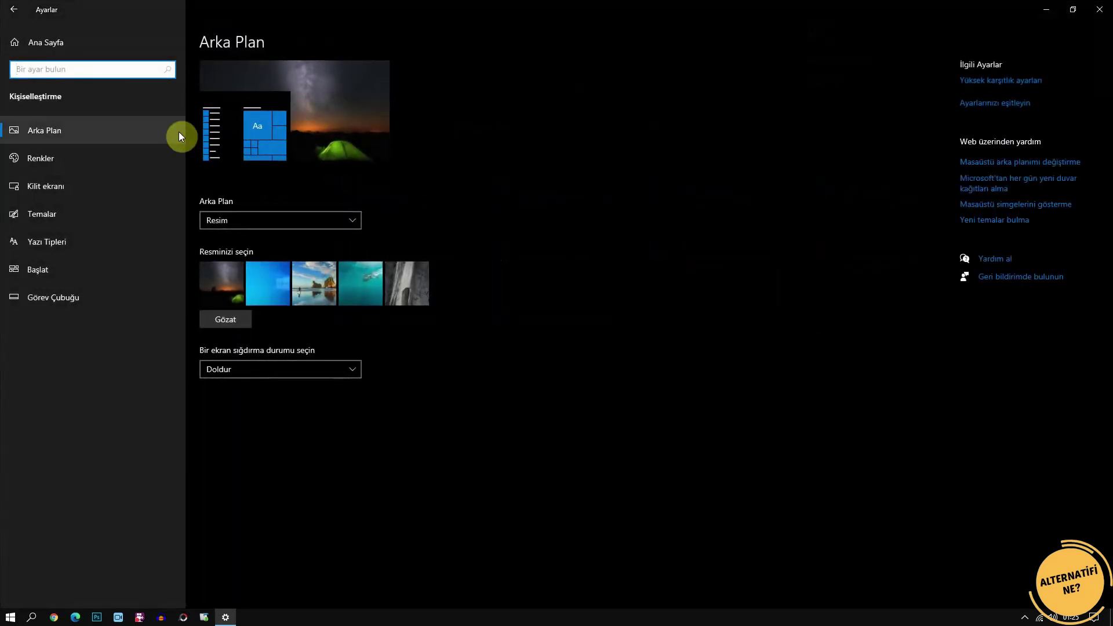
click(55, 160)
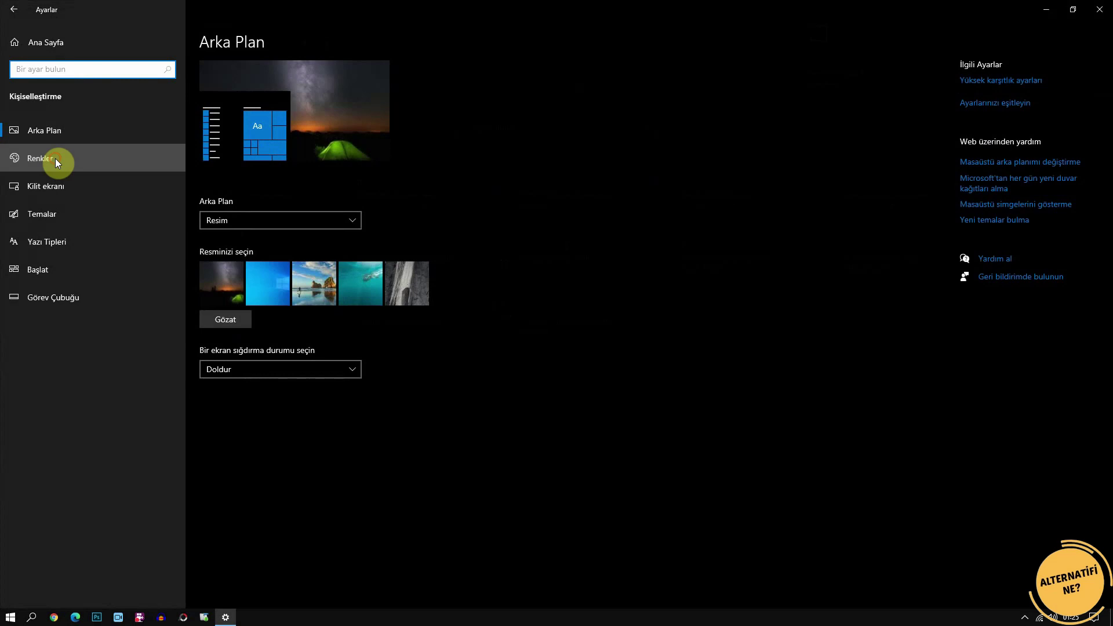
click(212, 271)
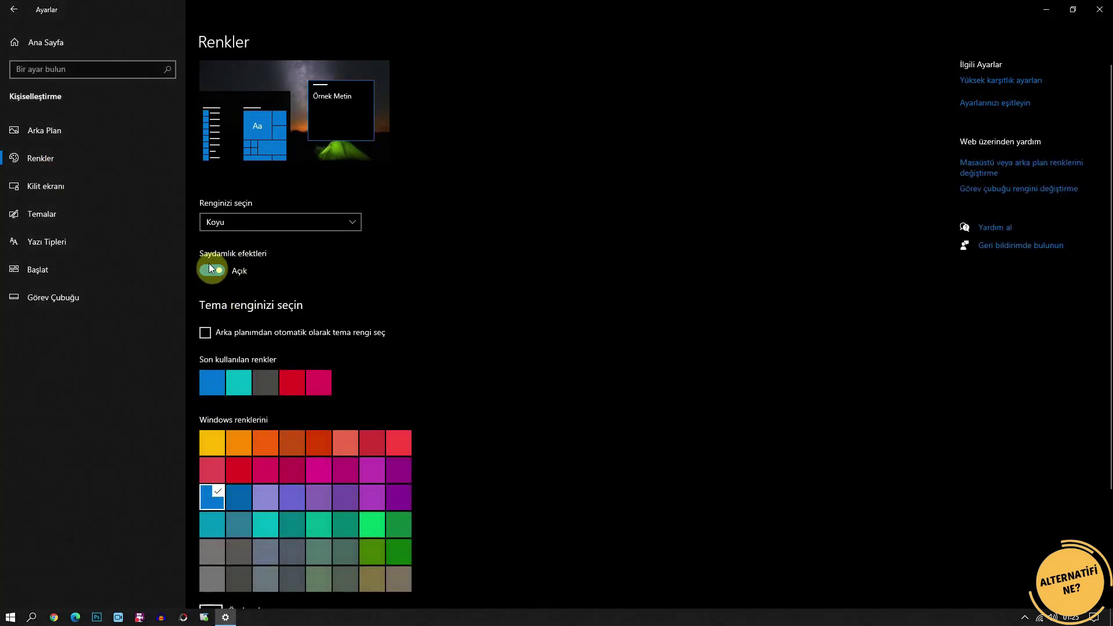
click(214, 271)
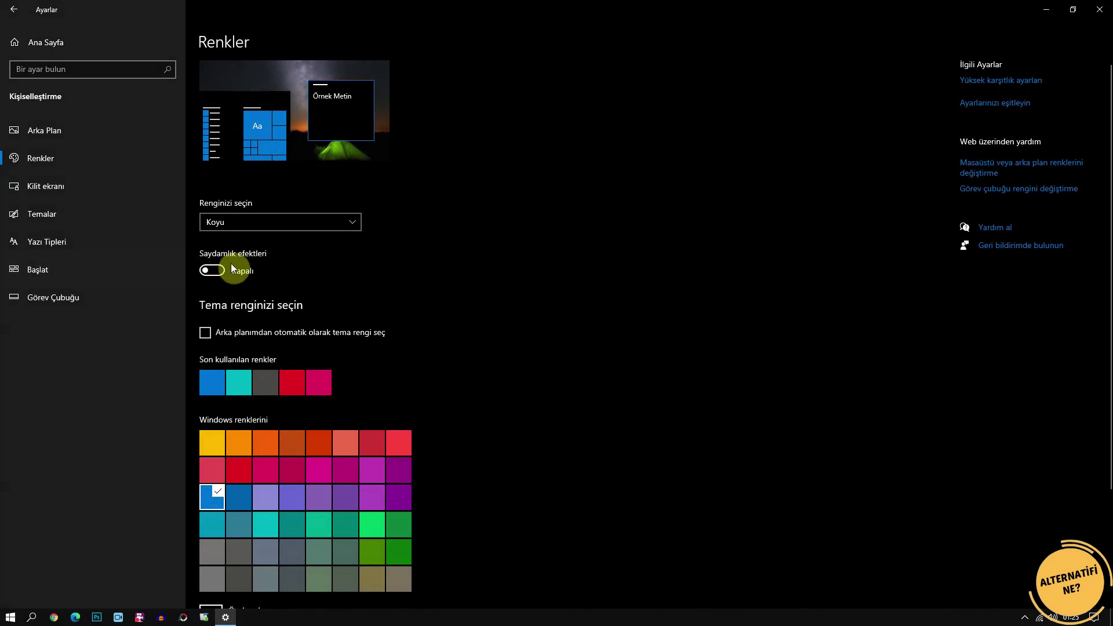
In the Gizlilik settings, stop all apps from running in the background under Arka plan uygulamaları and review the app list
click(61, 46)
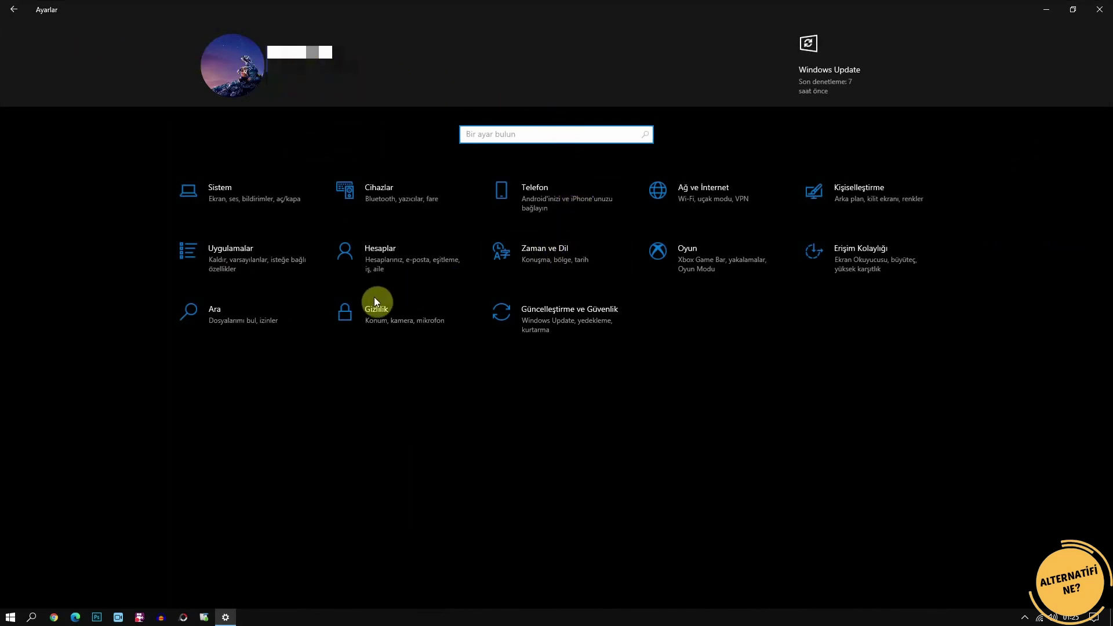
click(392, 318)
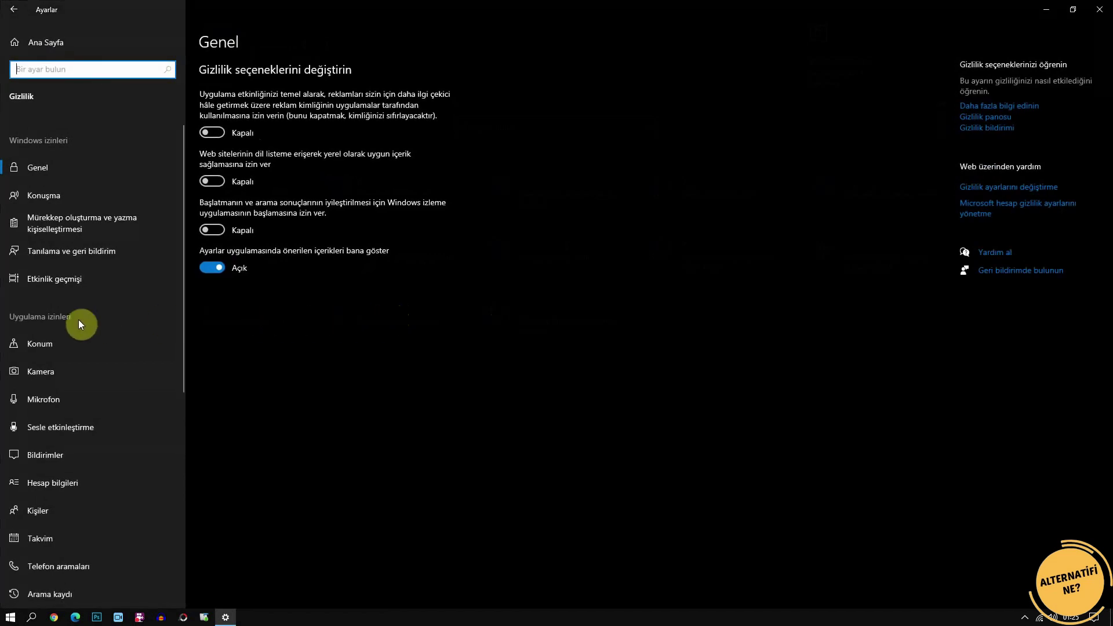
scroll(58, 316, down, 6)
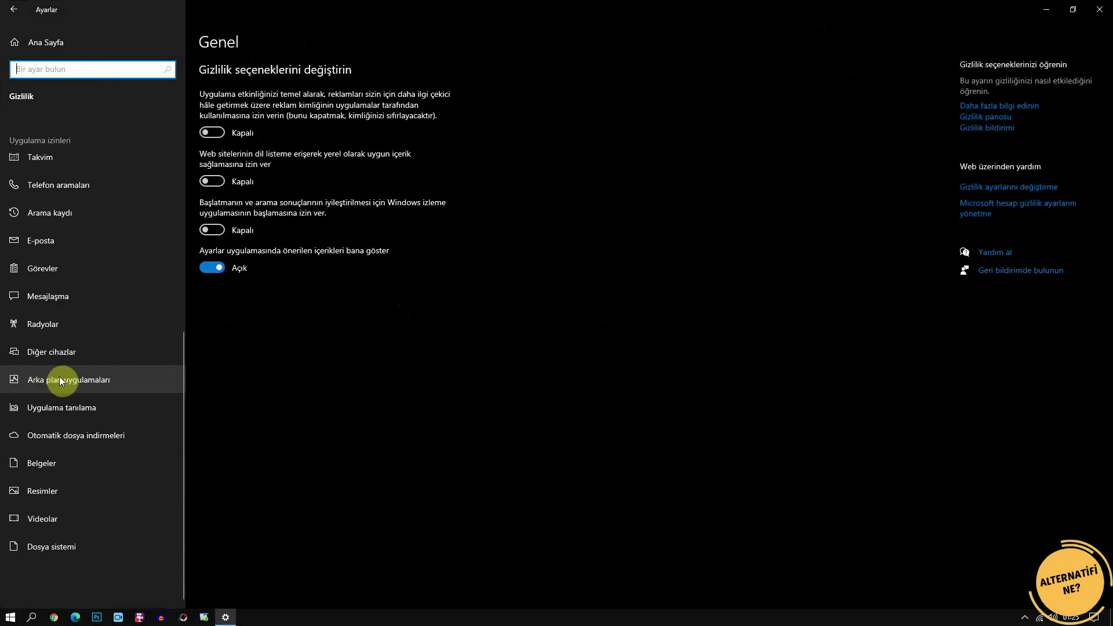
click(103, 384)
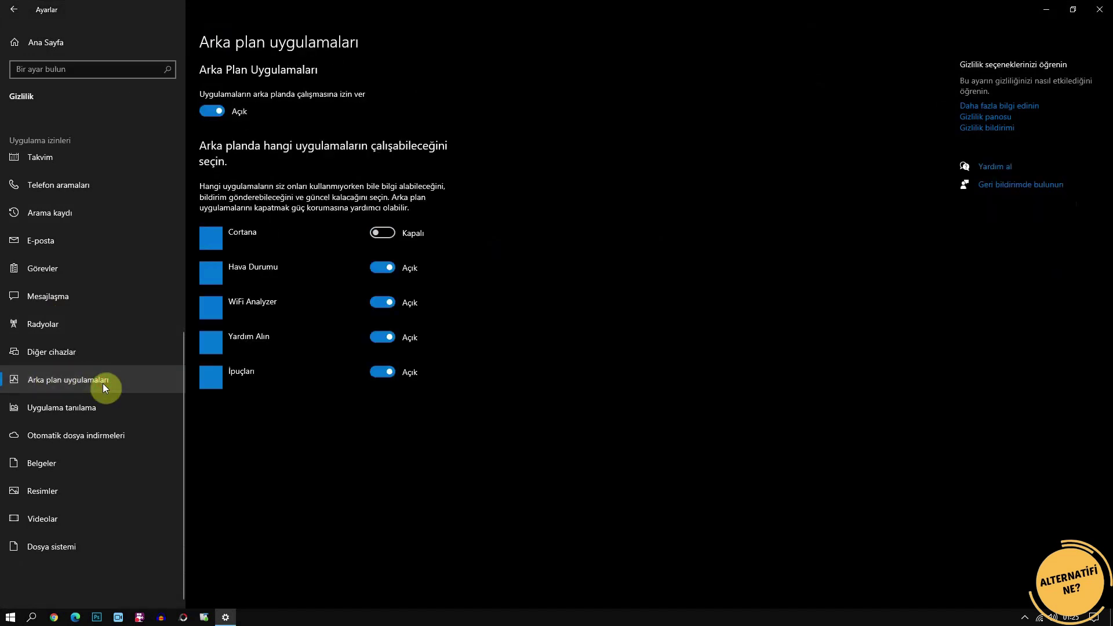
click(216, 111)
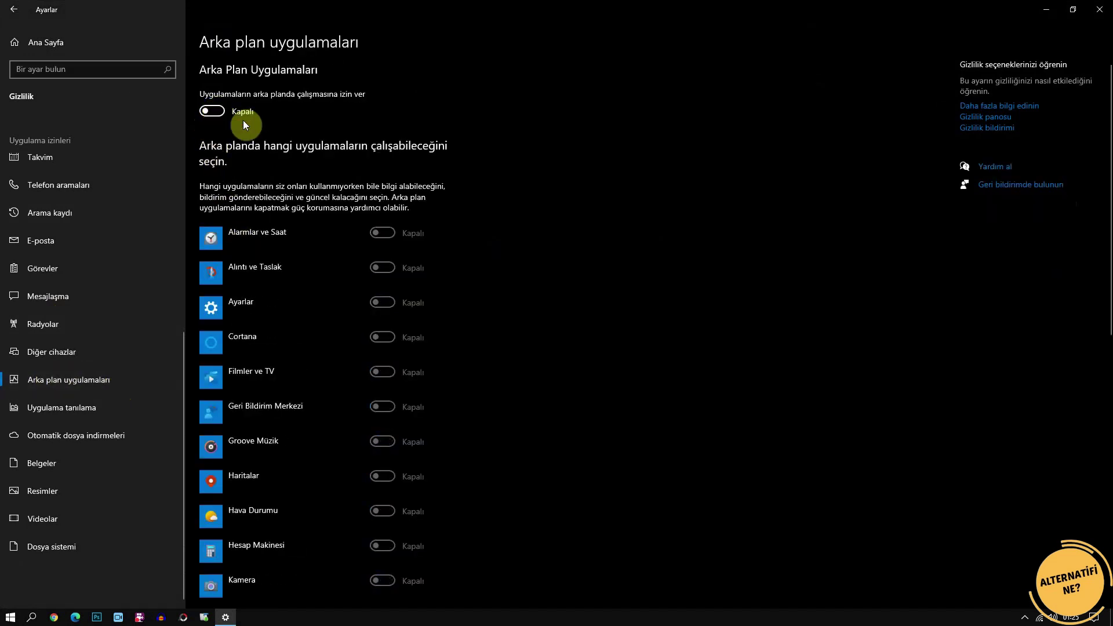
scroll(523, 256, down, 6)
scroll(520, 251, up, 6)
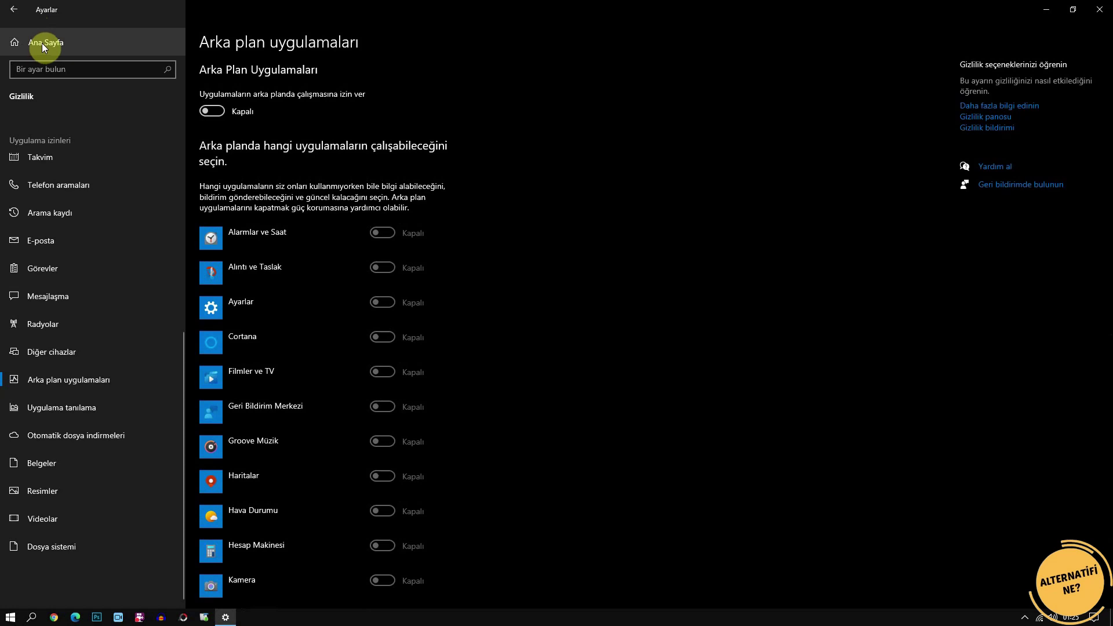
On the Genel privacy page, set all four options to off: advertising ID, language list access, app launch tracking and suggested content
scroll(84, 179, up, 6)
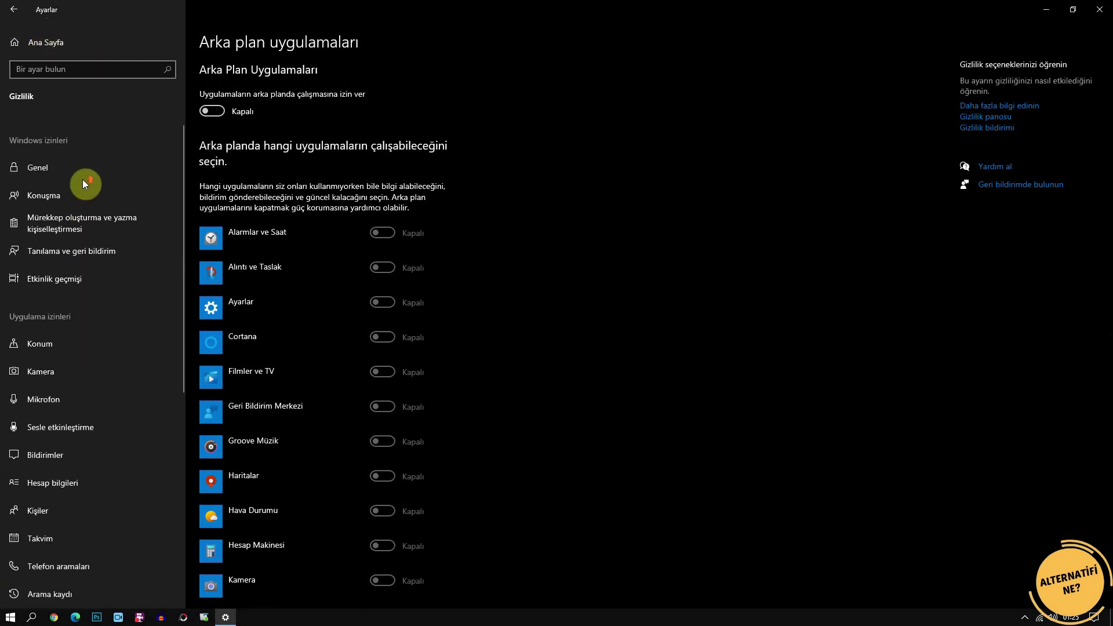
click(79, 167)
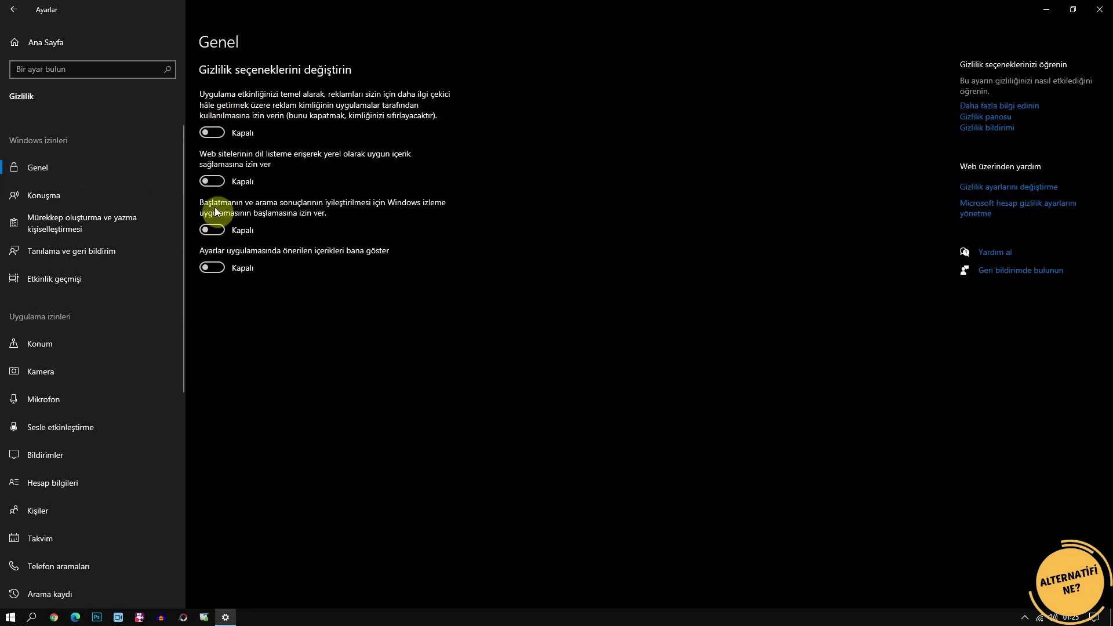
click(218, 129)
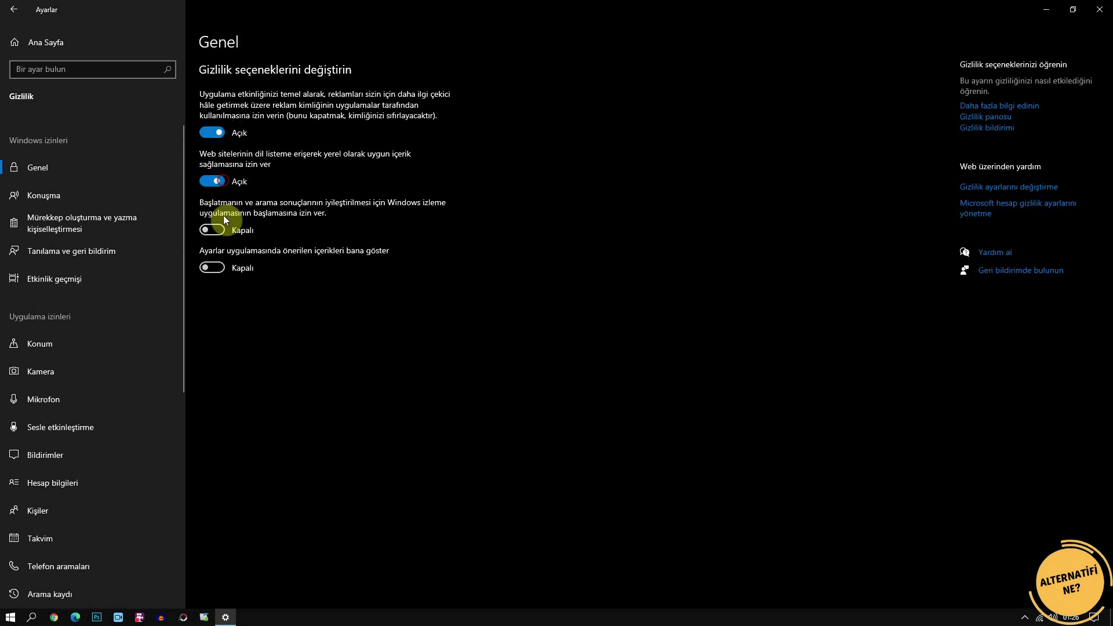
click(216, 267)
click(213, 231)
click(212, 183)
click(214, 134)
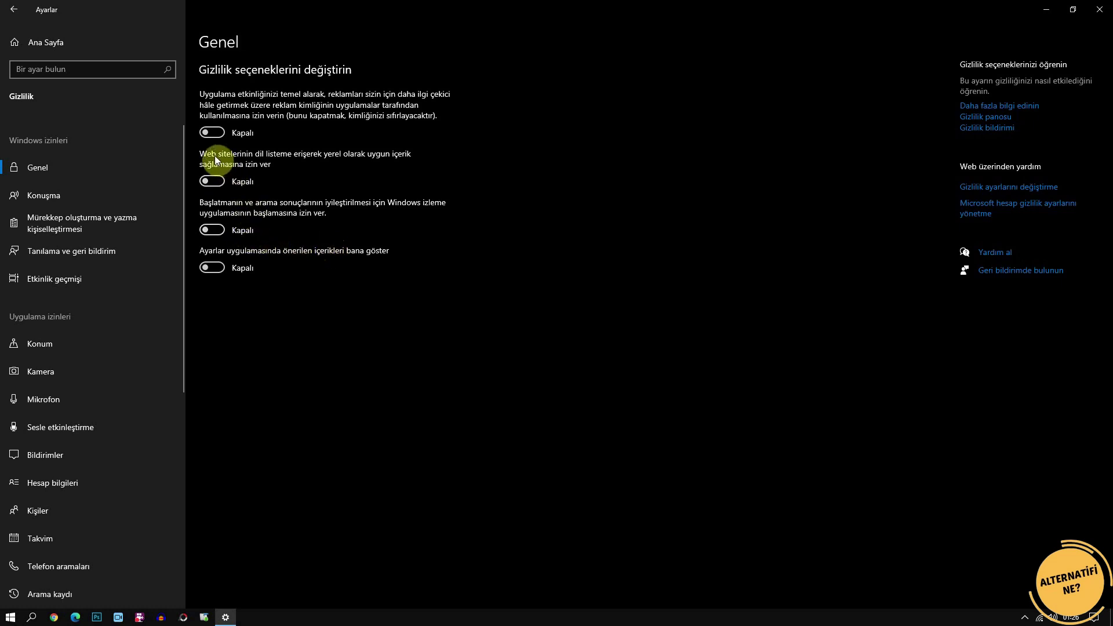
Under Tanılama ve geri bildirim, turn off Özel deneyimler and delete the diagnostic data collected about this device
click(74, 257)
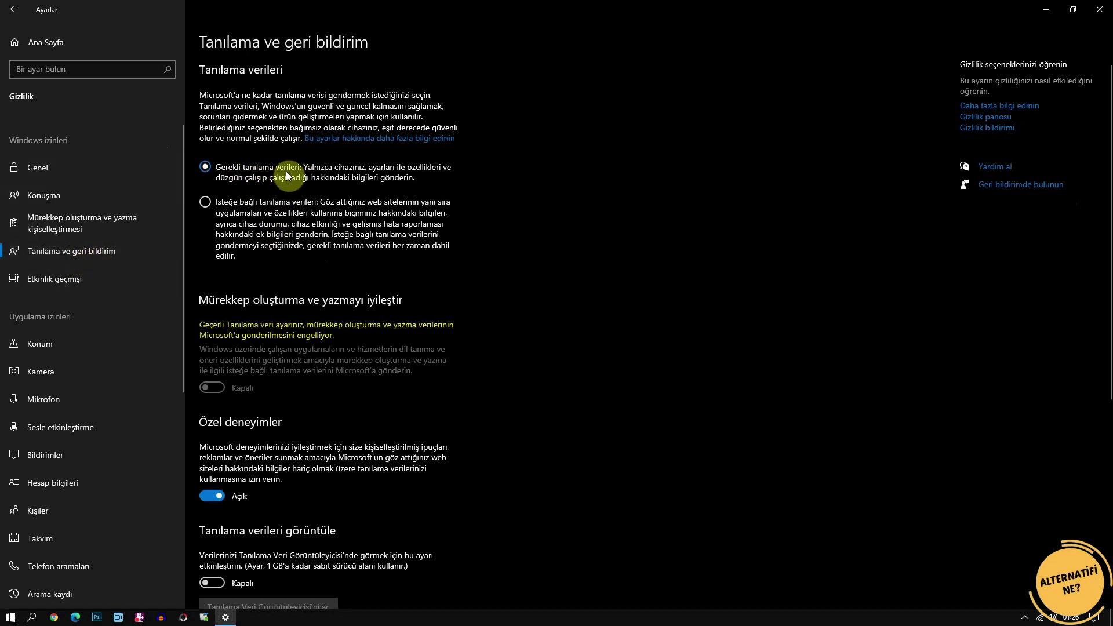
scroll(307, 194, down, 3)
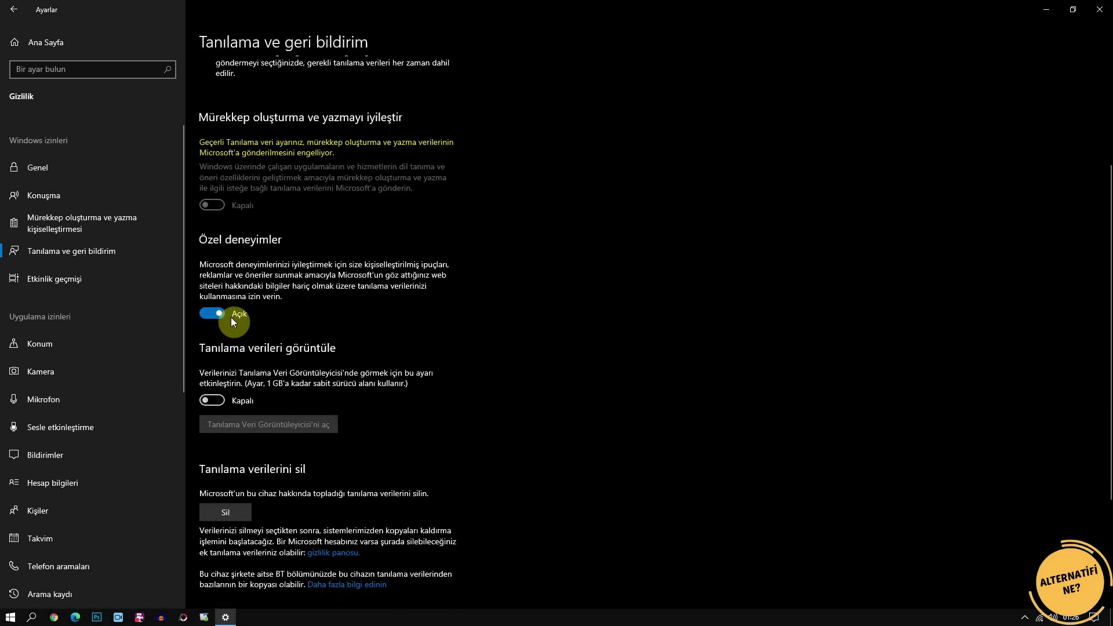
click(211, 312)
scroll(298, 298, down, 2)
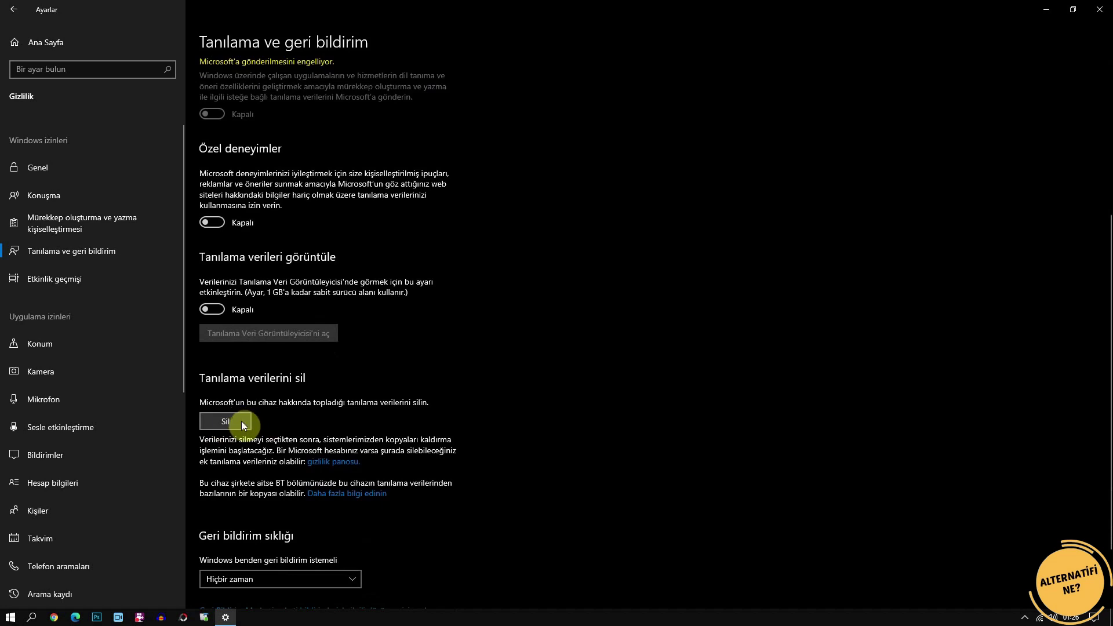
click(223, 424)
scroll(405, 395, down, 2)
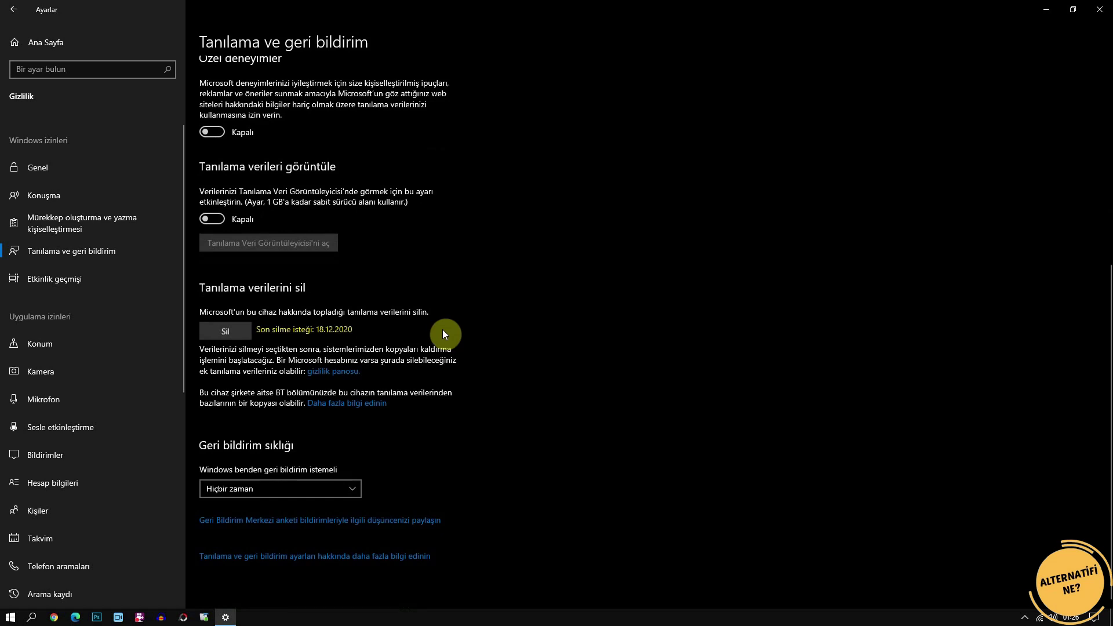
In the Uygulamalar settings, delete all maps under Çevrimdışı haritalar and turn off automatic map updates
click(48, 40)
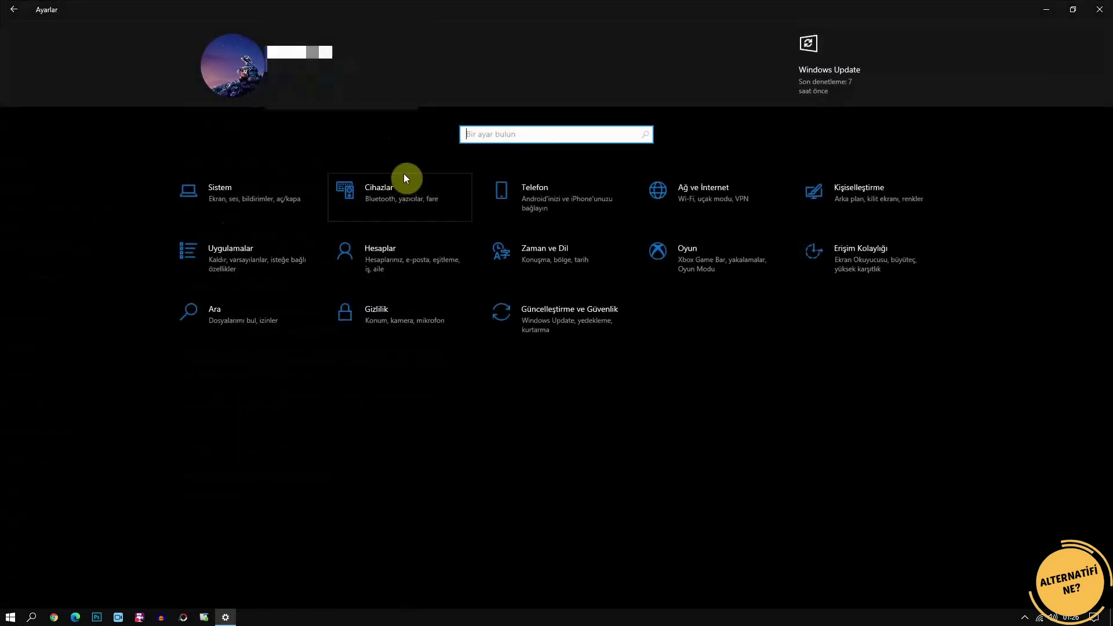
click(253, 241)
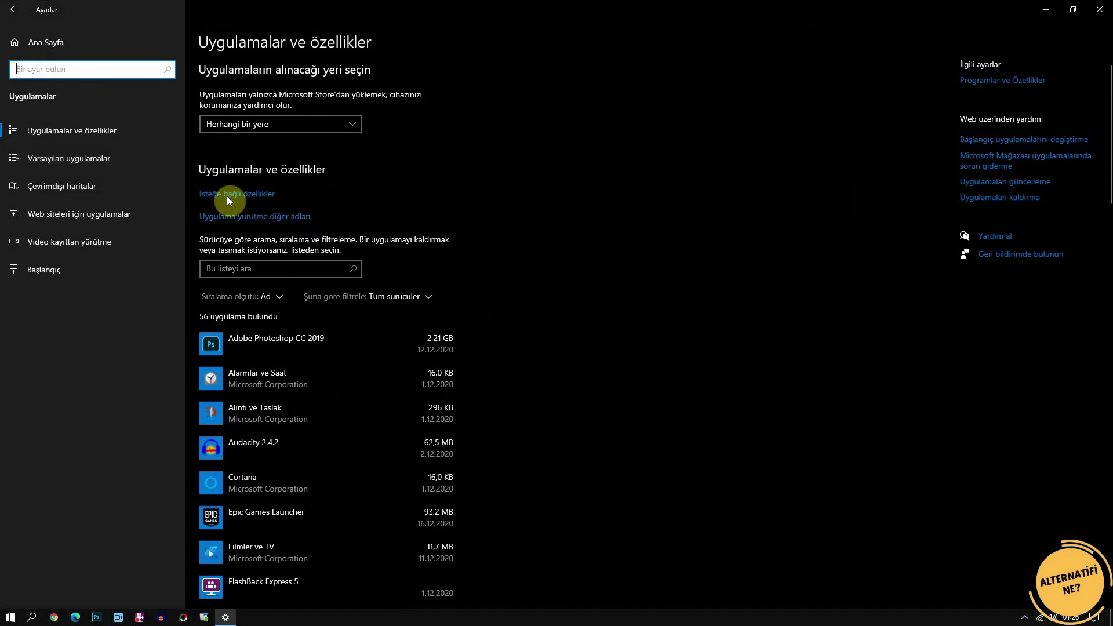
click(127, 186)
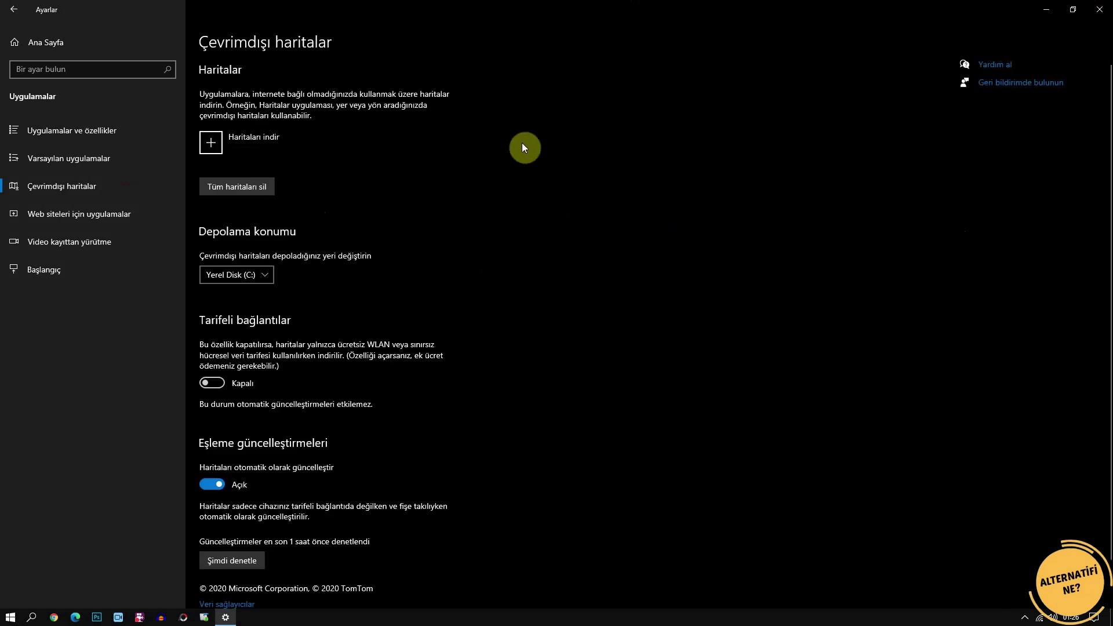
click(262, 187)
click(305, 159)
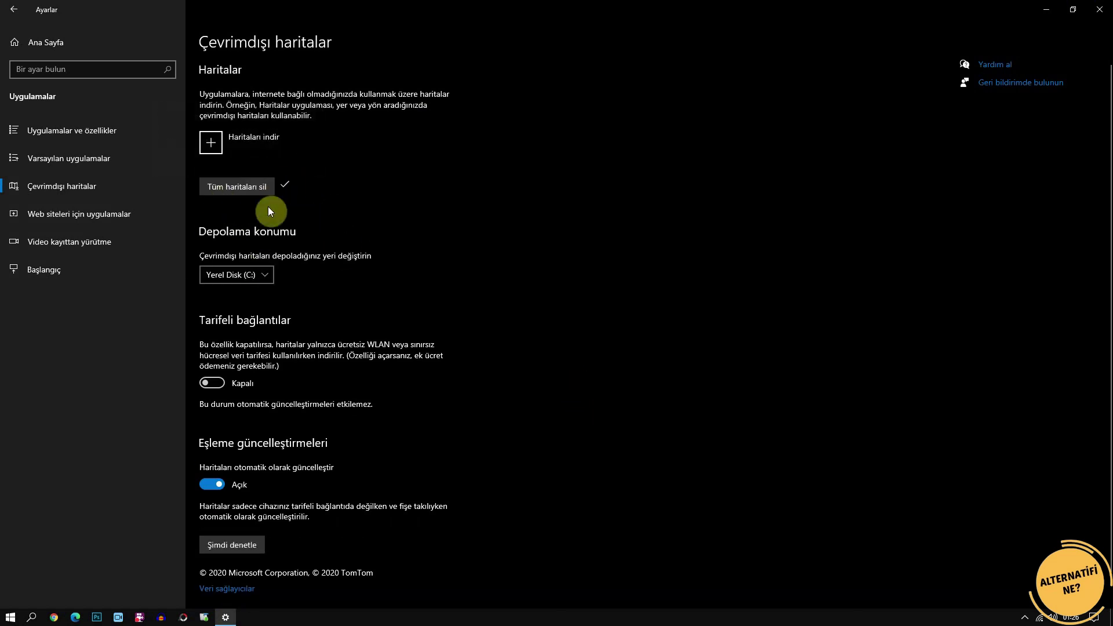
scroll(395, 205, down, 1)
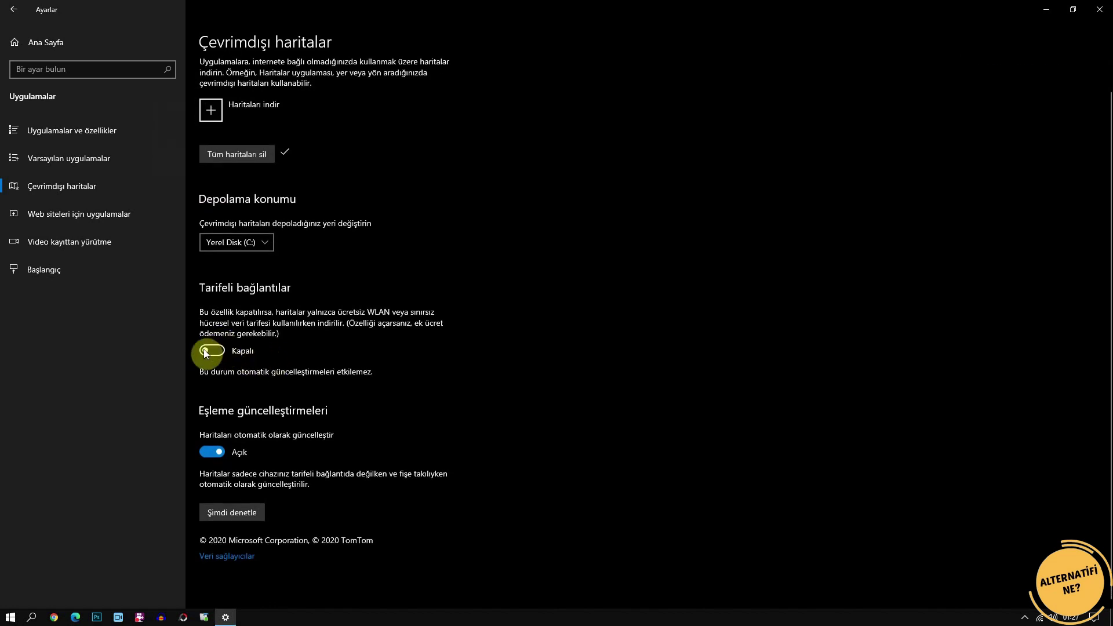
click(212, 451)
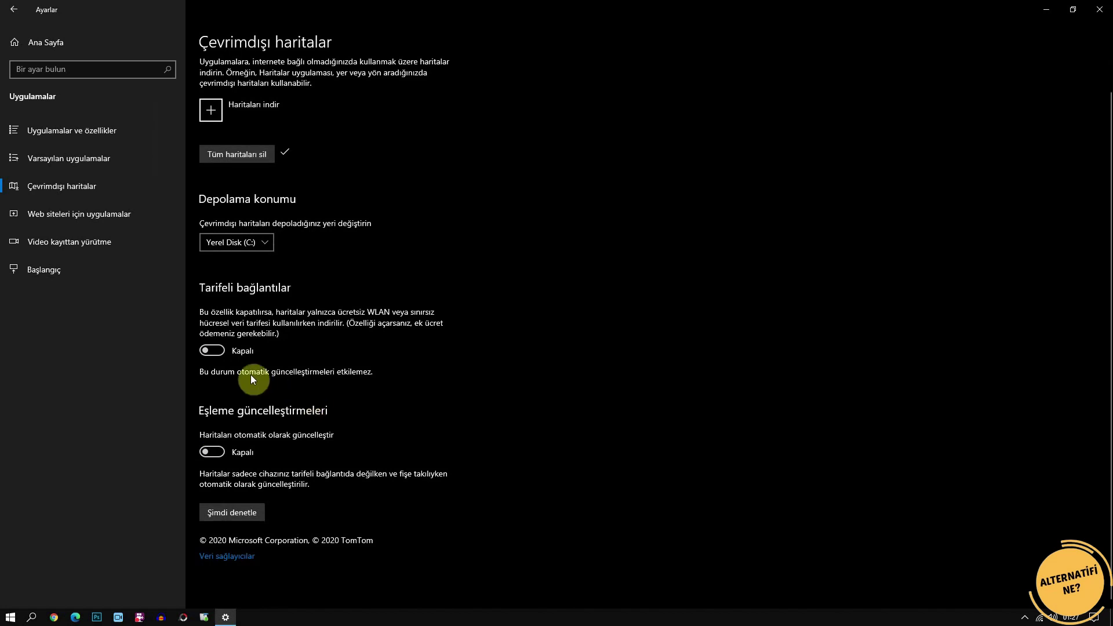
Check the Web siteleri için uygulamalar page and the startup apps page (Başlangıç)
click(120, 214)
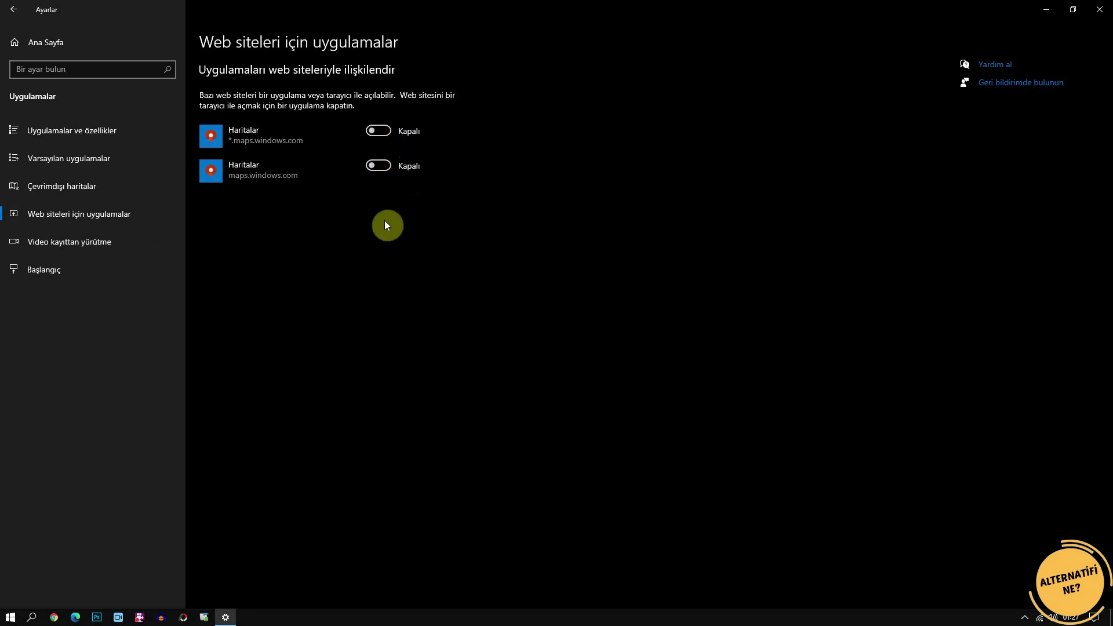
click(94, 267)
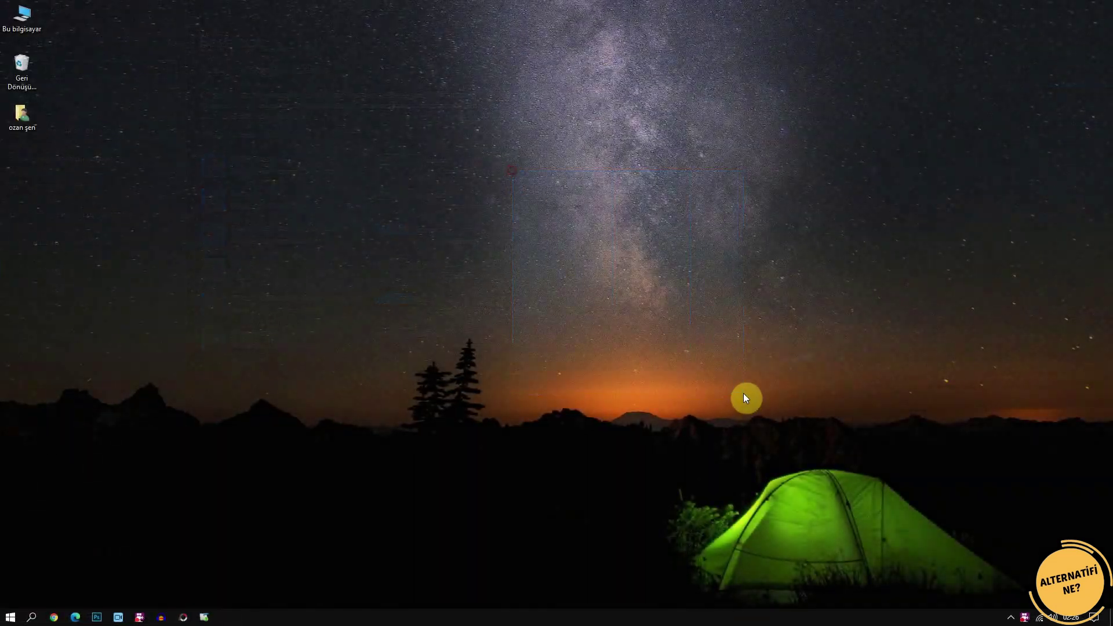
Open Görev Yöneticisi, examine the memory usage and the running processes, and close it
right_click(467, 243)
click(383, 258)
drag(457, 202, 619, 349)
right_click(534, 325)
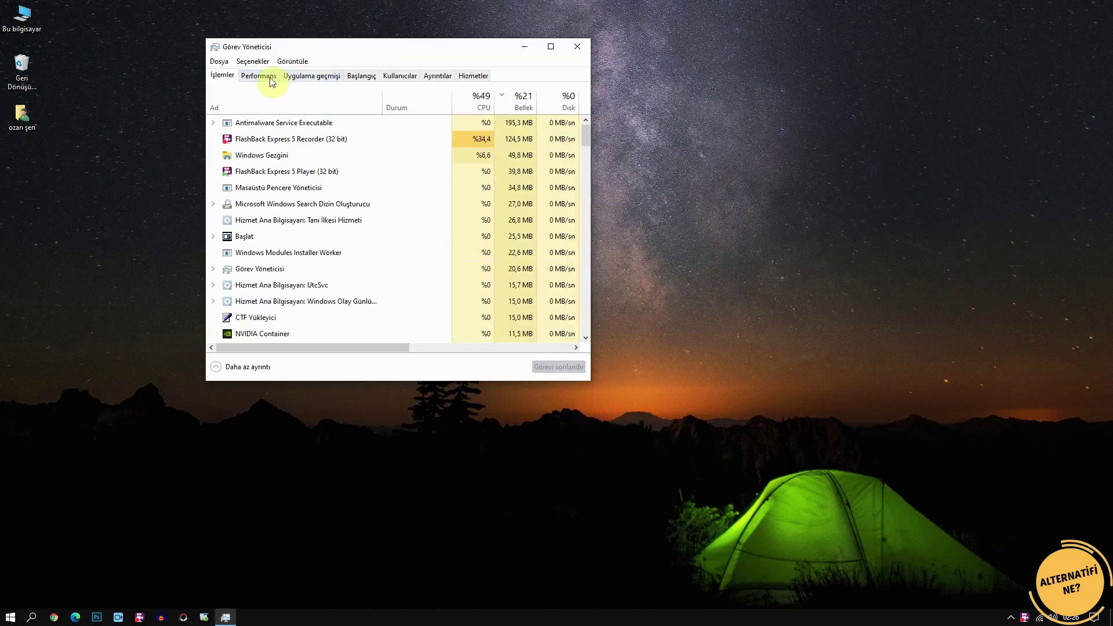
click(270, 77)
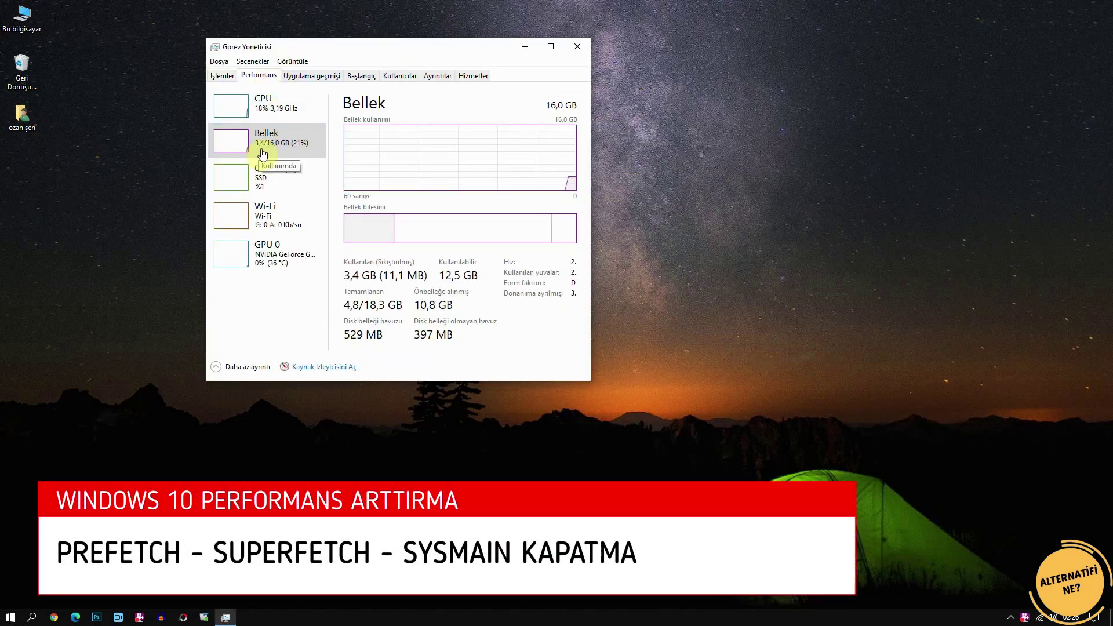
click(226, 79)
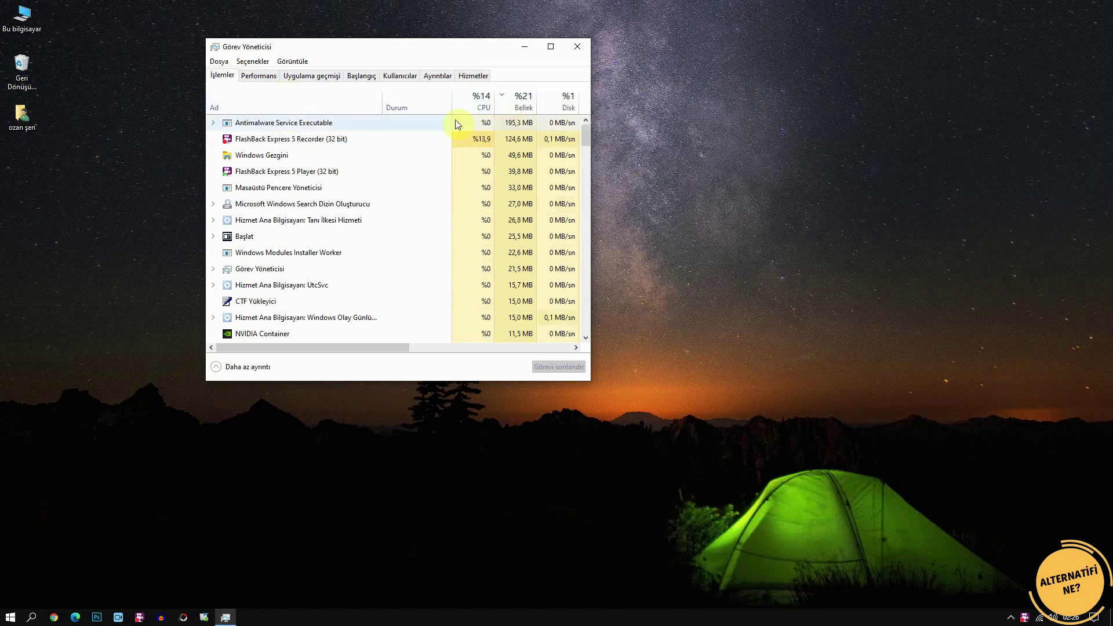
click(318, 124)
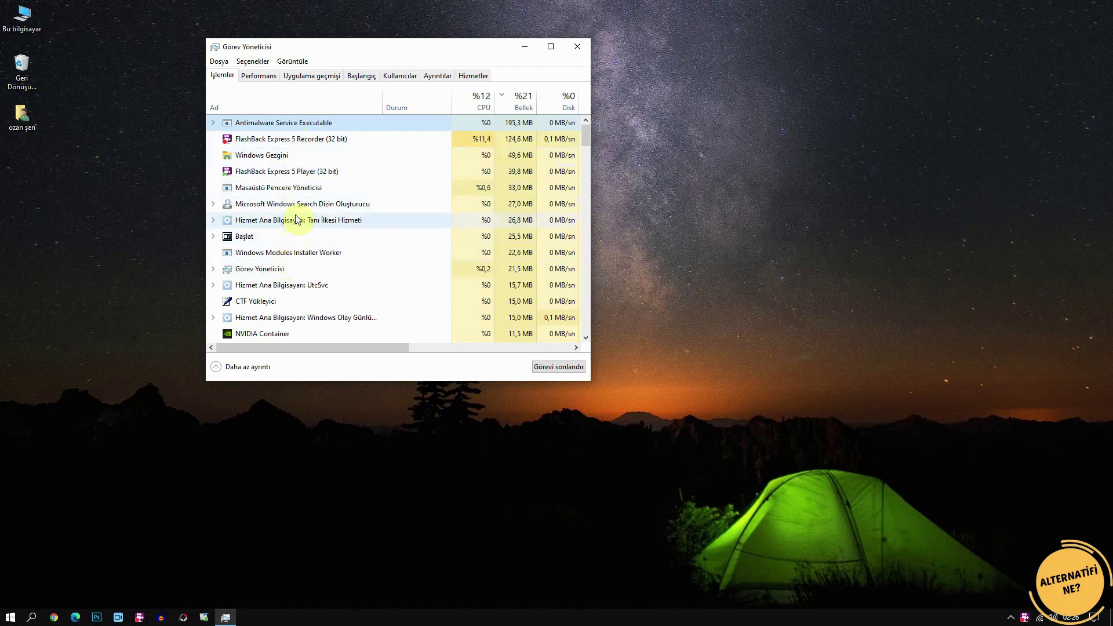
click(577, 46)
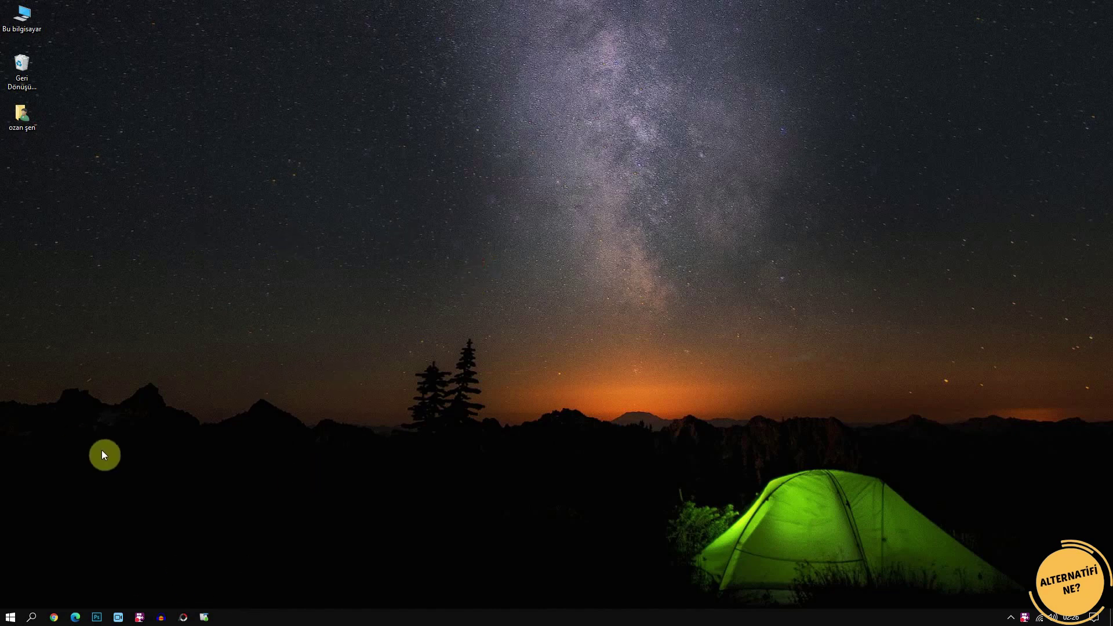
Use the Çalıştır dialog to open the Windows prefetch folder and maximize its window
click(32, 617)
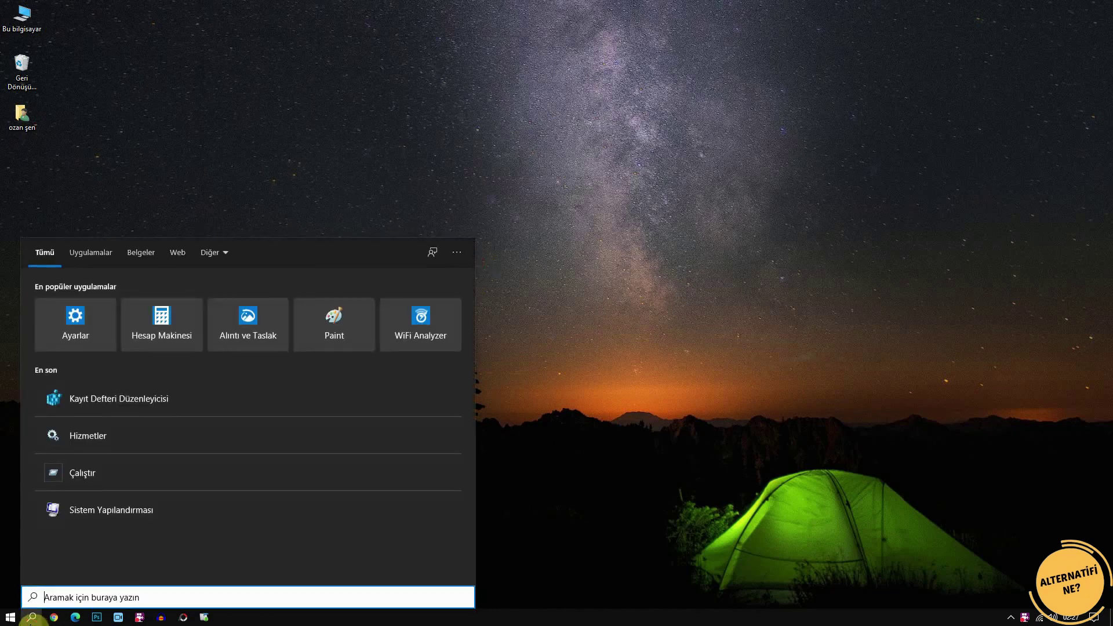
text(çal)
key(Return)
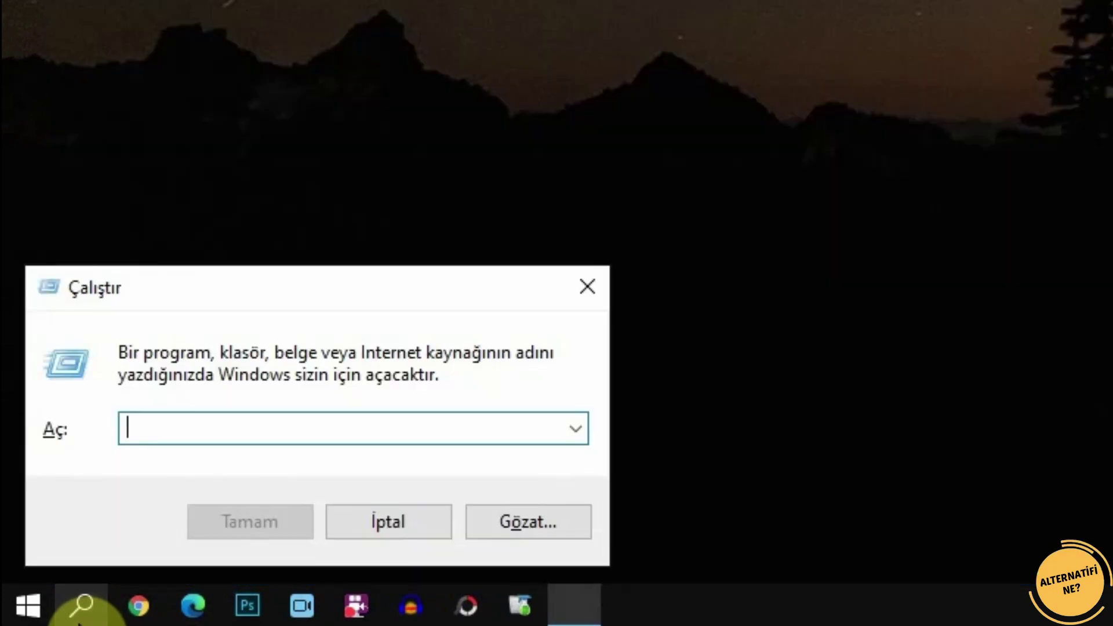
text(pre)
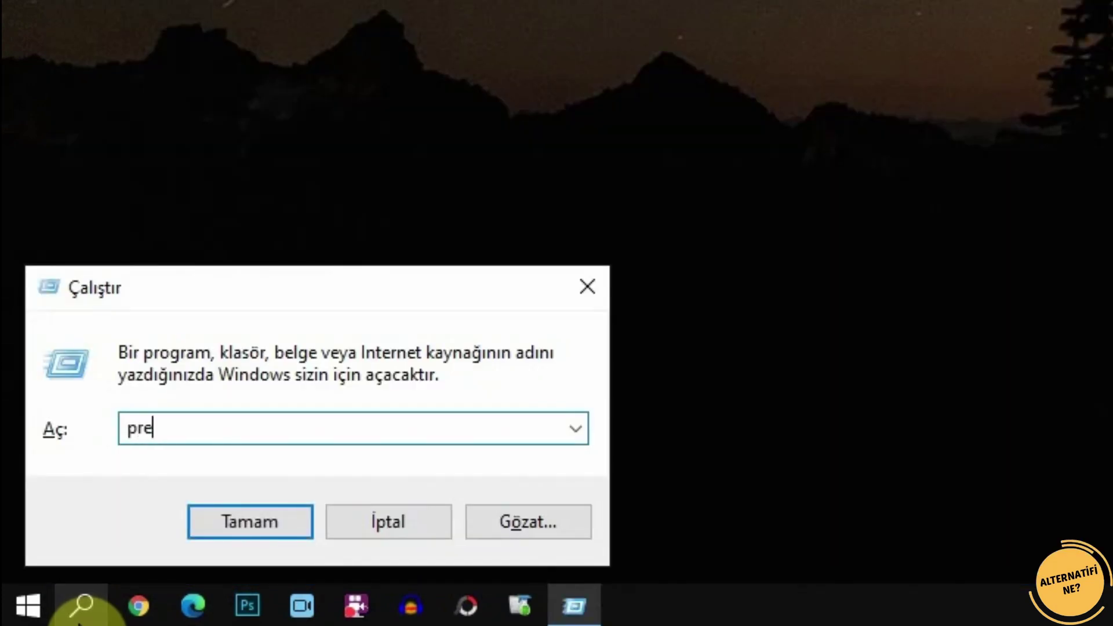
text(fetch)
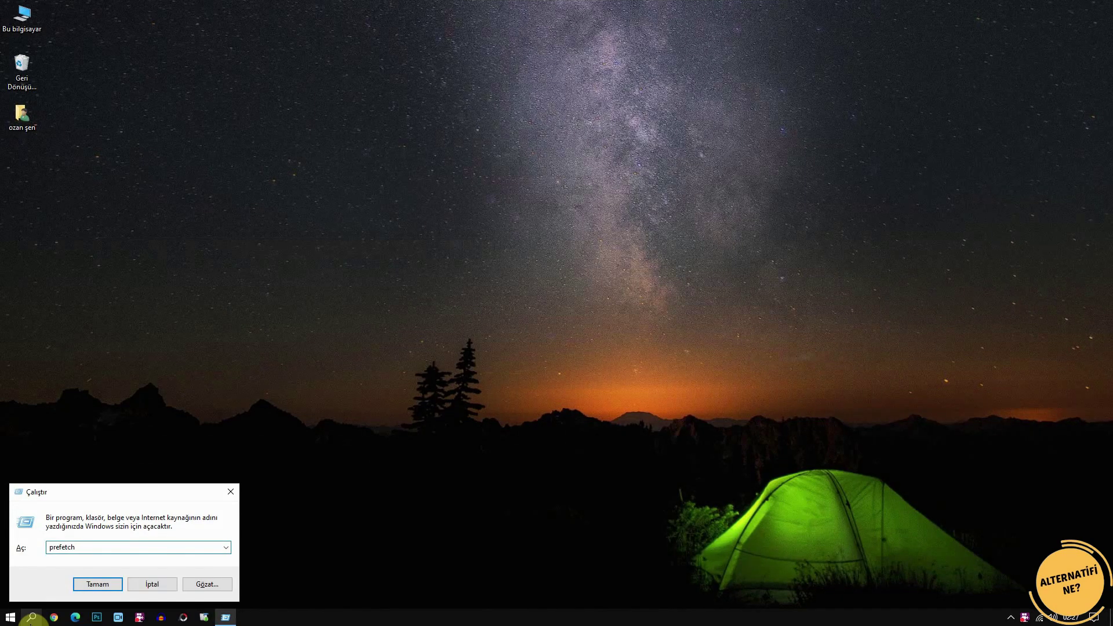
key(Return)
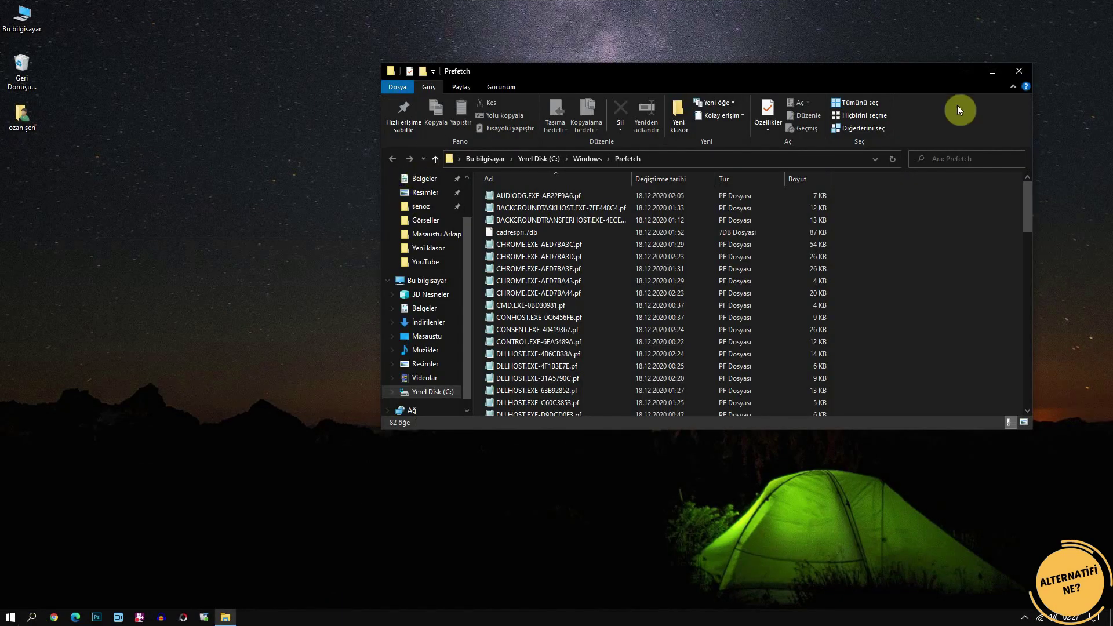
click(992, 71)
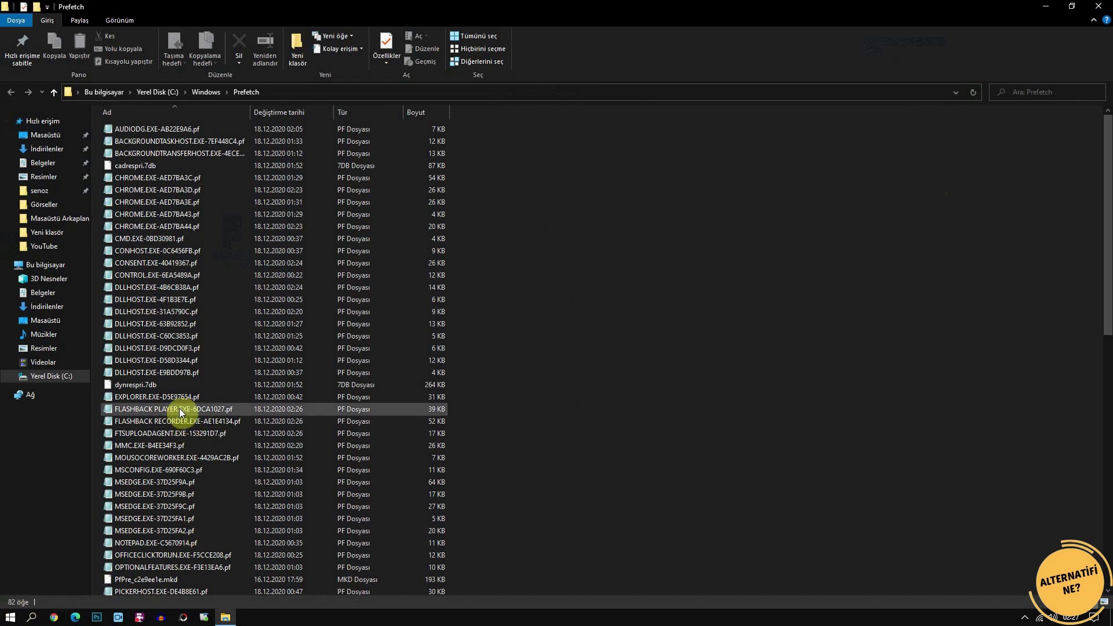
Look through the files in the Prefetch folder, delete all of them, and close the folder window
click(161, 203)
click(182, 152)
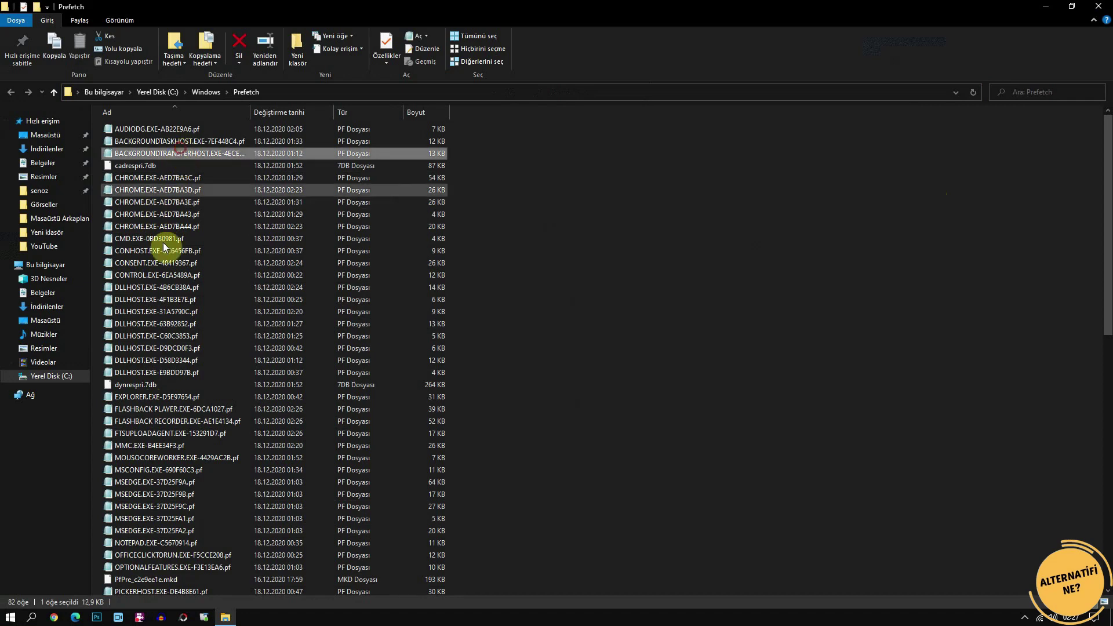
scroll(177, 368, down, 7)
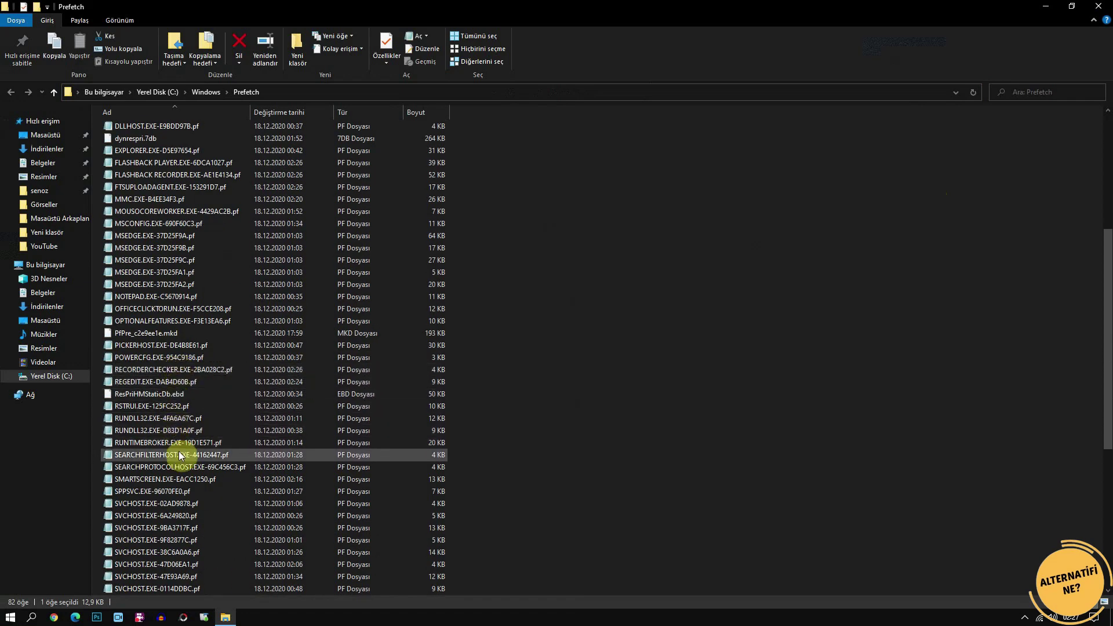
scroll(168, 444, down, 5)
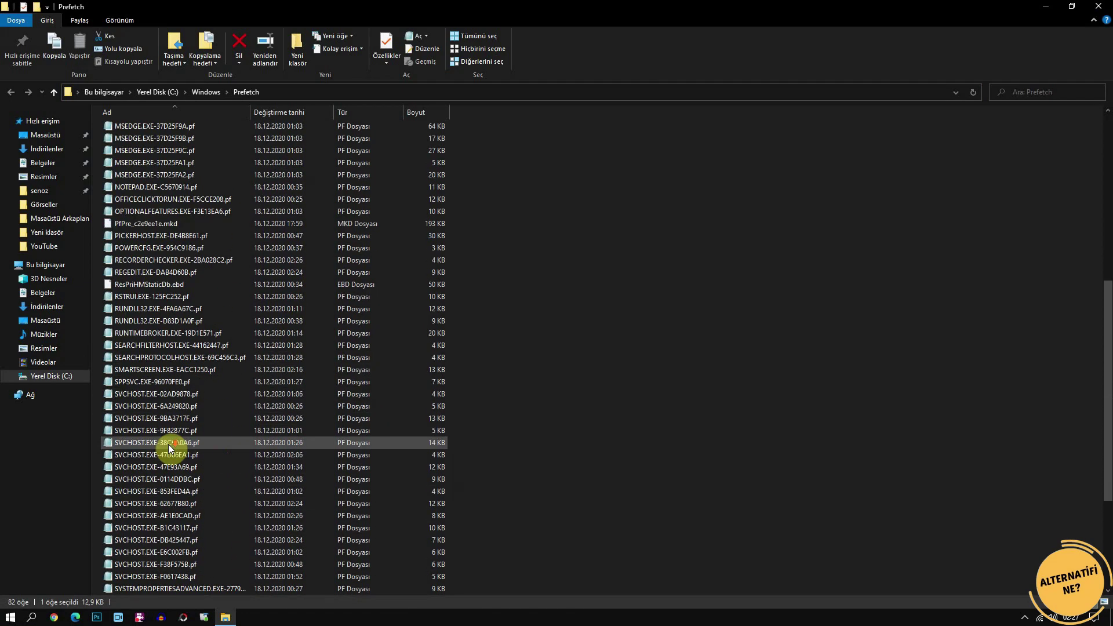
click(174, 273)
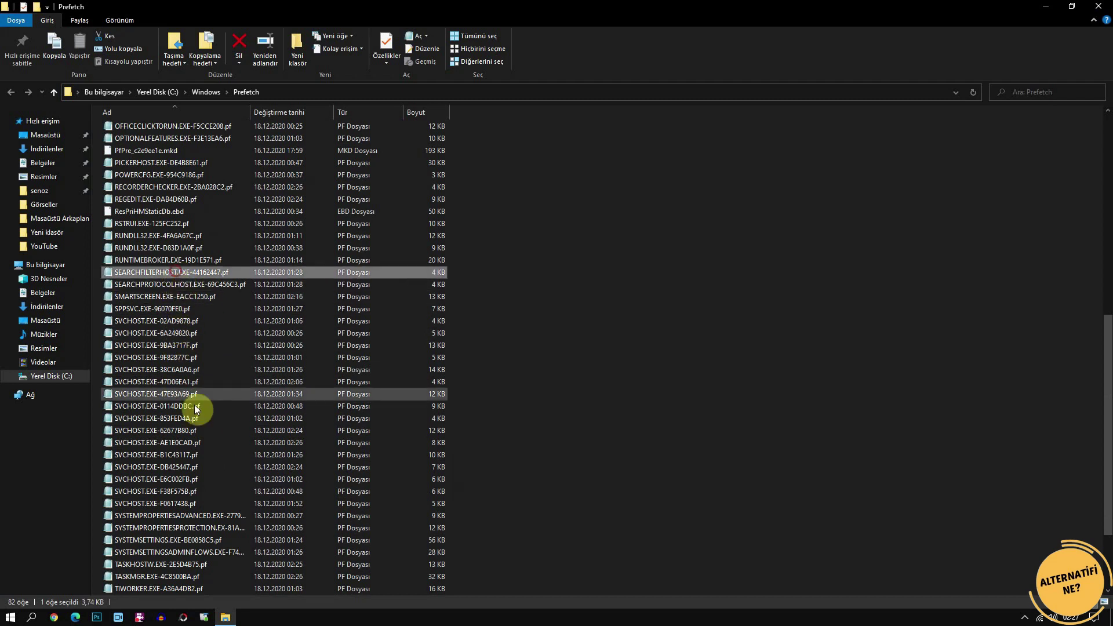
scroll(200, 454, down, 3)
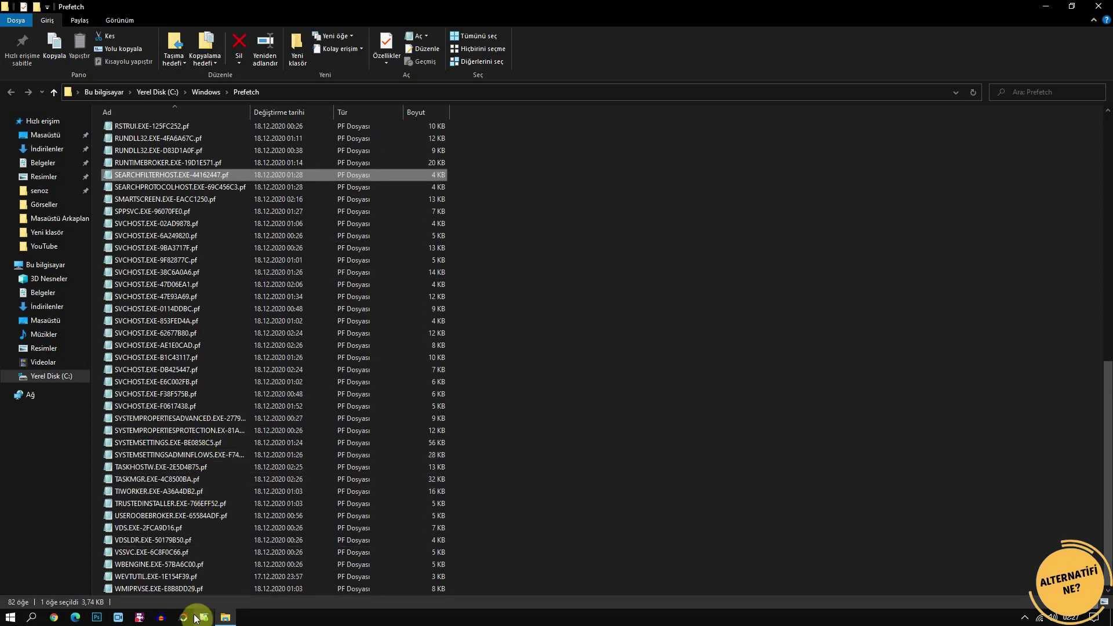
click(165, 467)
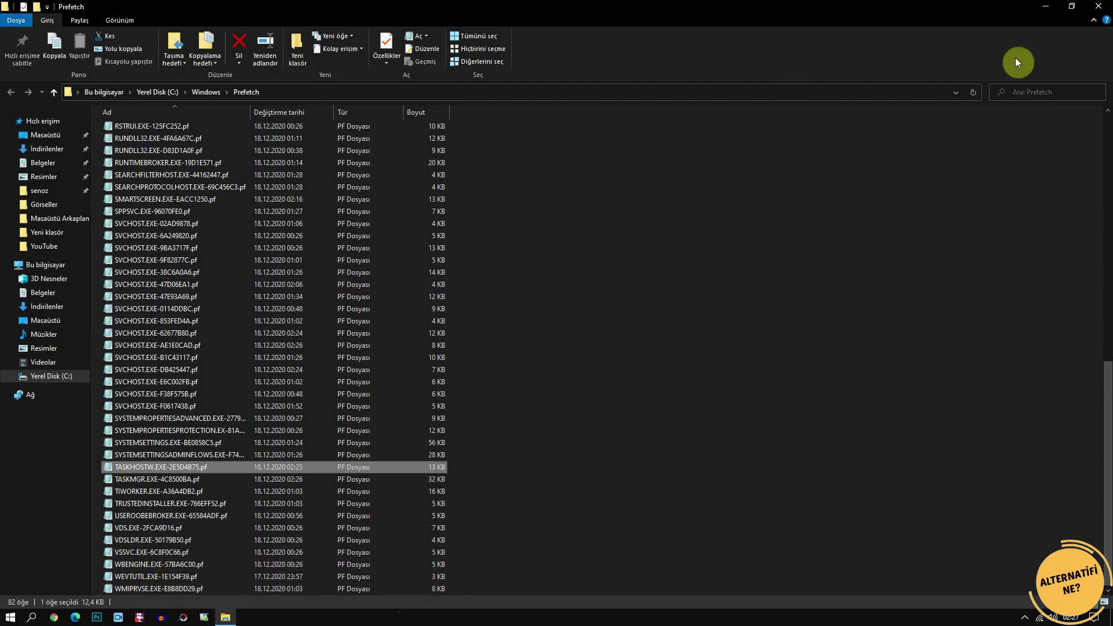
key(ctrl+a)
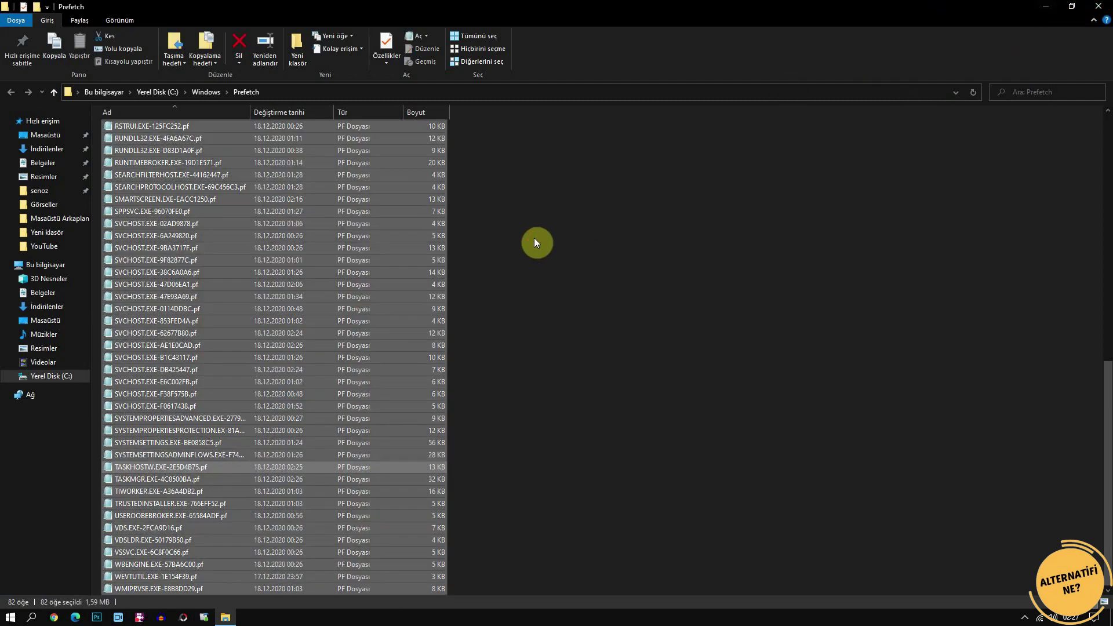
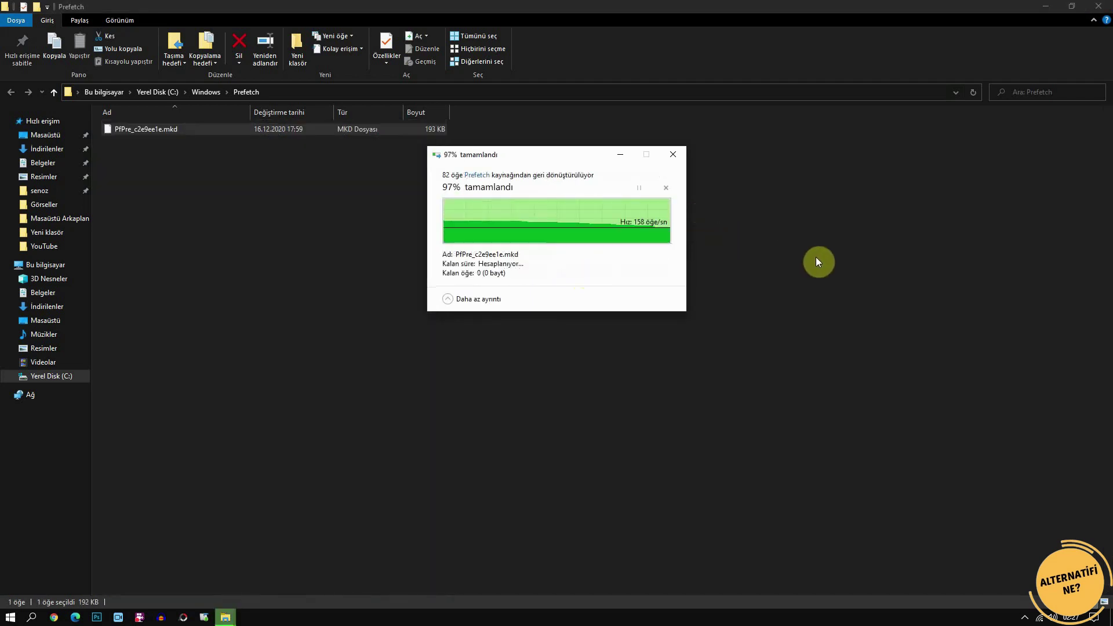
click(1098, 6)
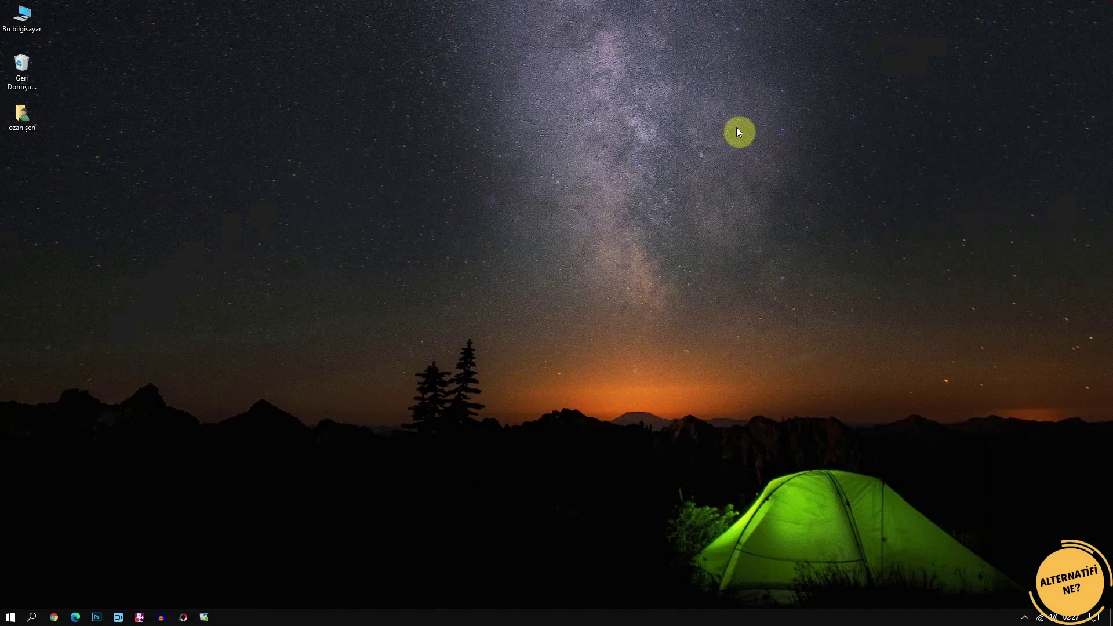
Open Kayıt Defteri Düzenleyicisi as administrator and maximize its window
click(32, 616)
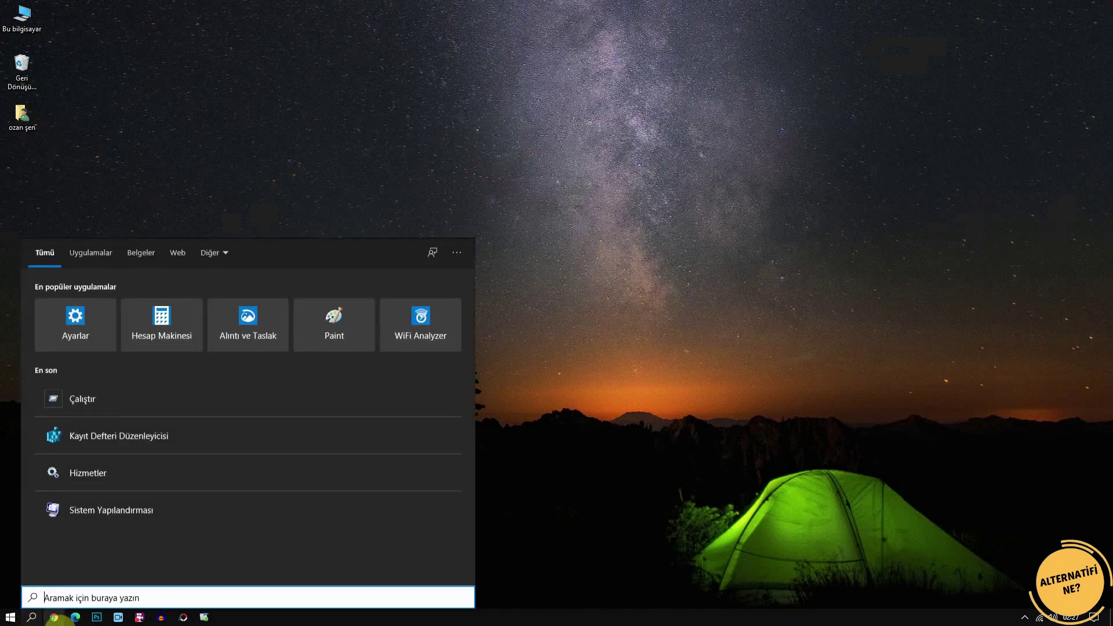
text(kay)
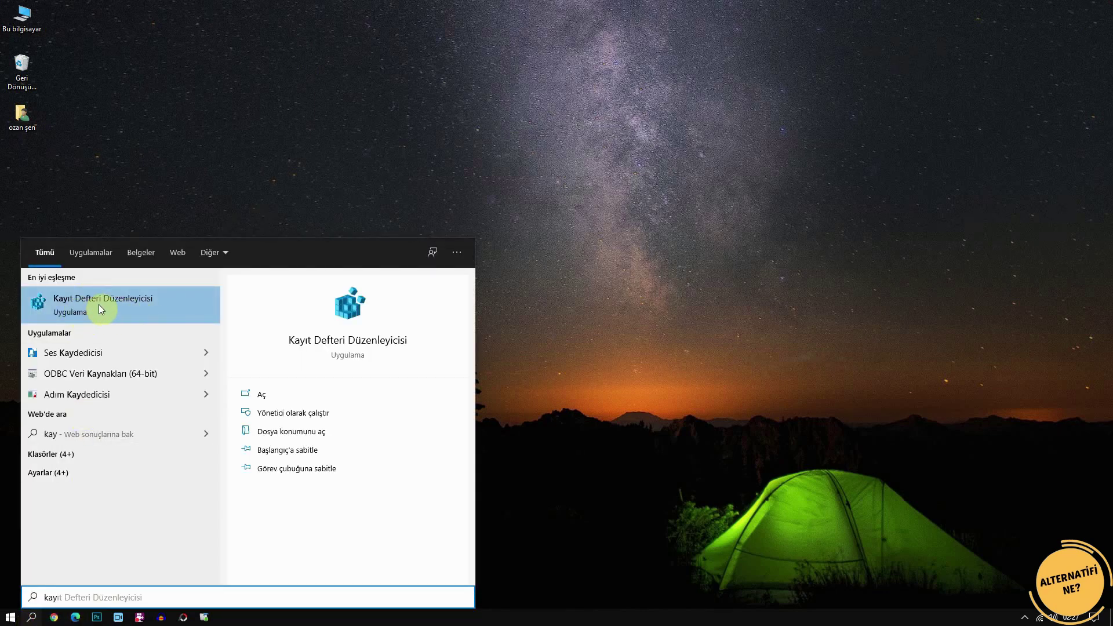
click(329, 413)
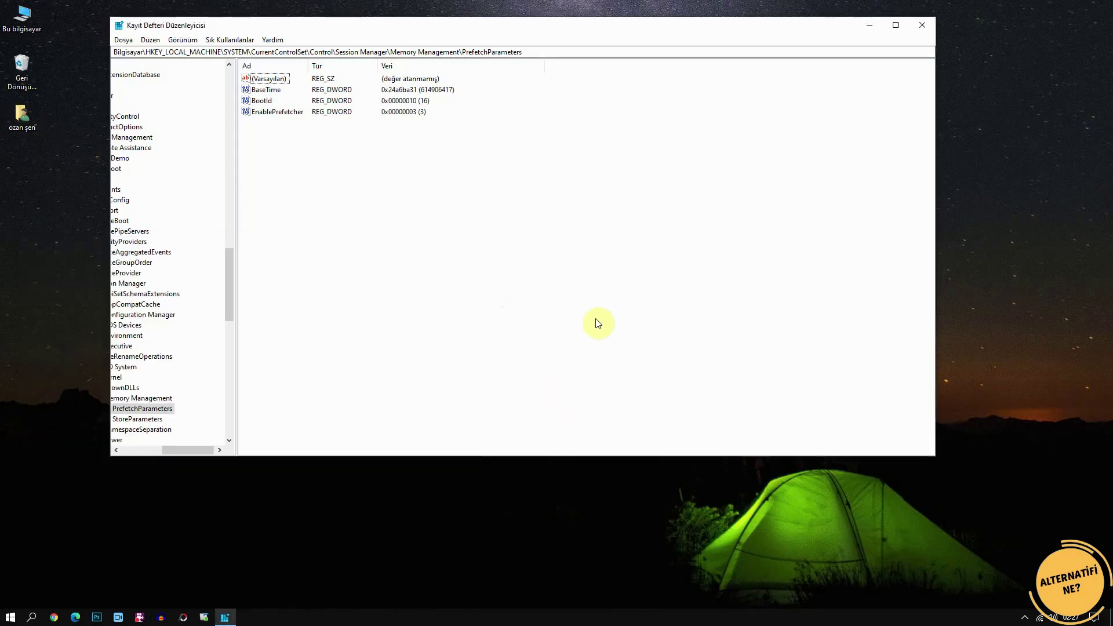
click(895, 27)
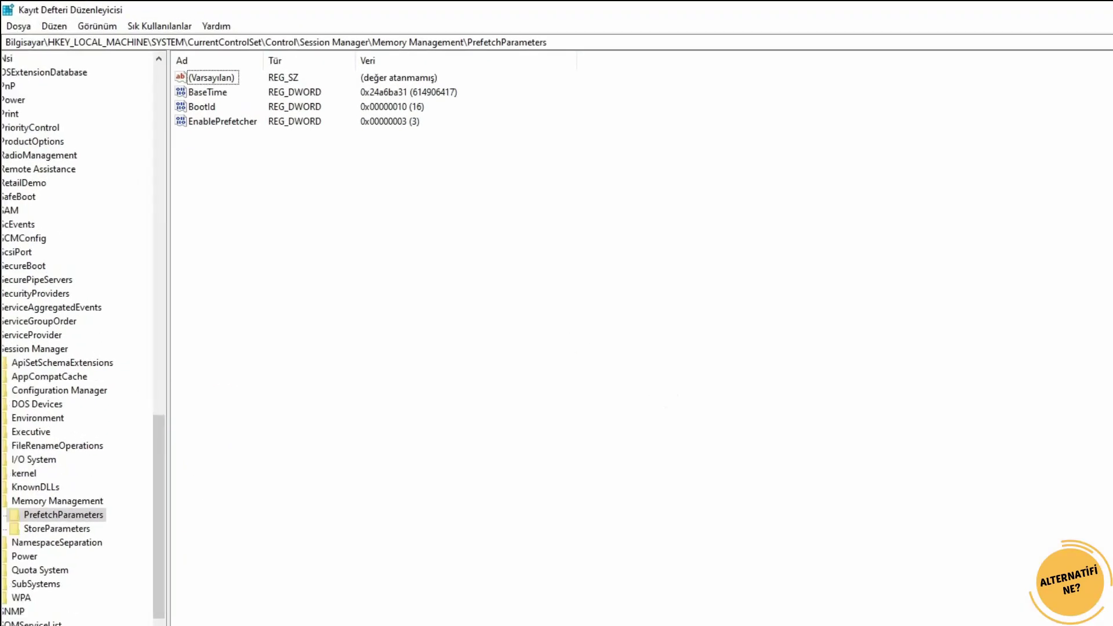
In the registry tree, go to HKEY_LOCAL_MACHINE\SYSTEM\CurrentControlSet\Control
drag(154, 541, 172, 123)
click(23, 99)
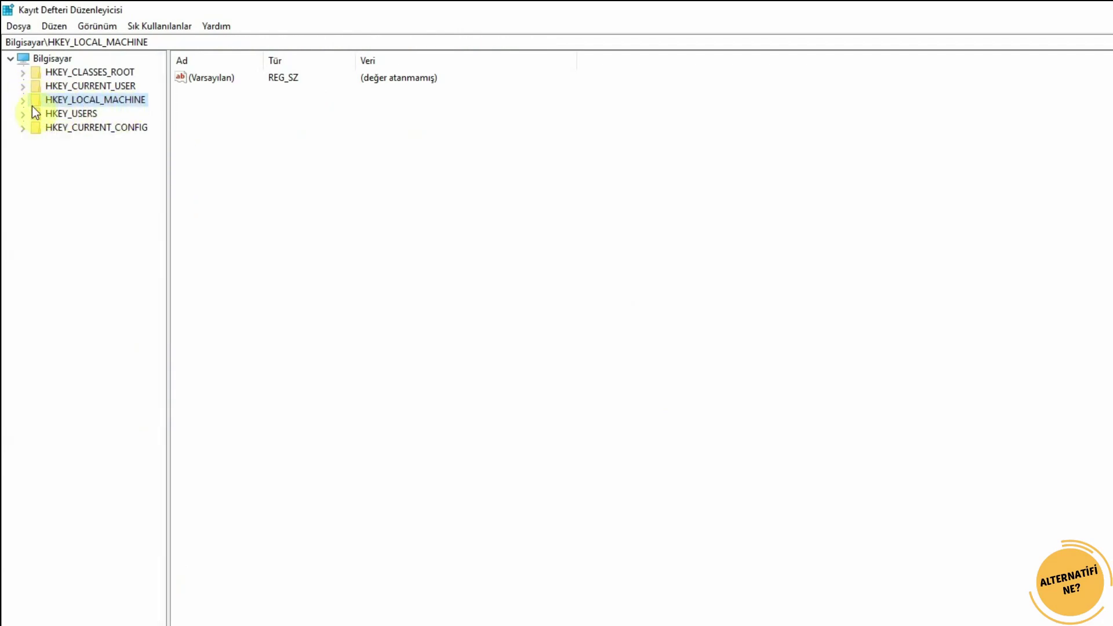
click(23, 99)
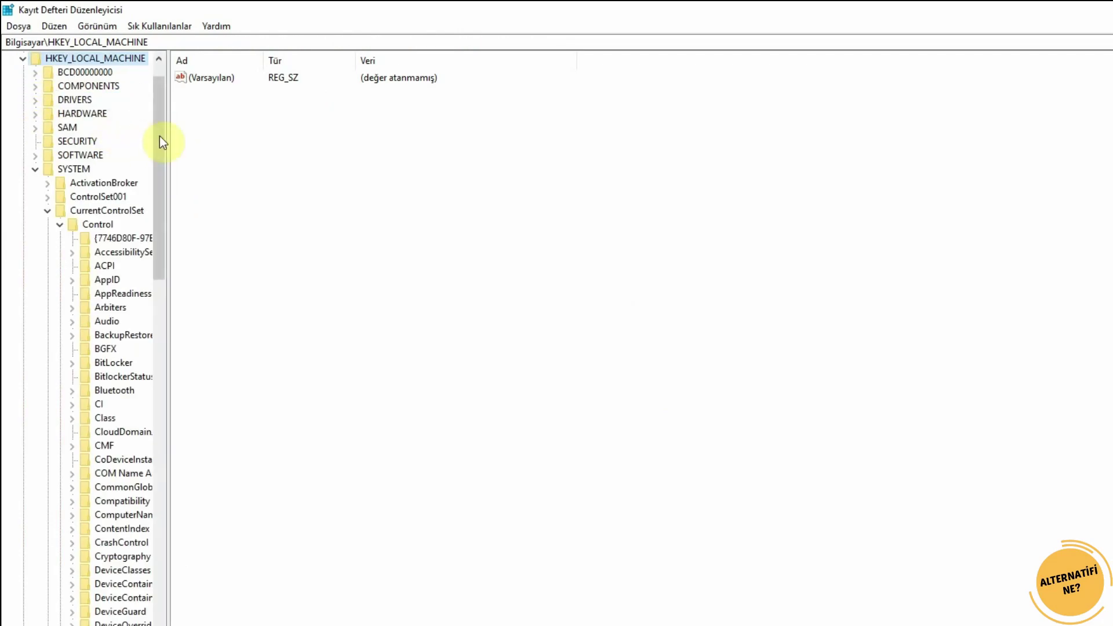
drag(159, 135, 158, 110)
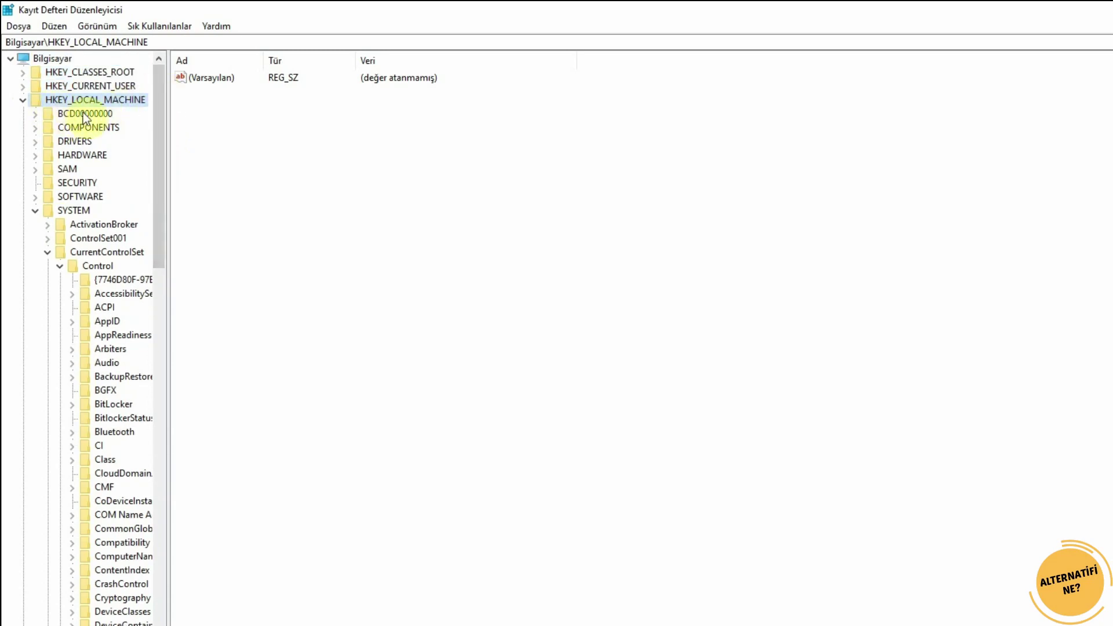
click(74, 210)
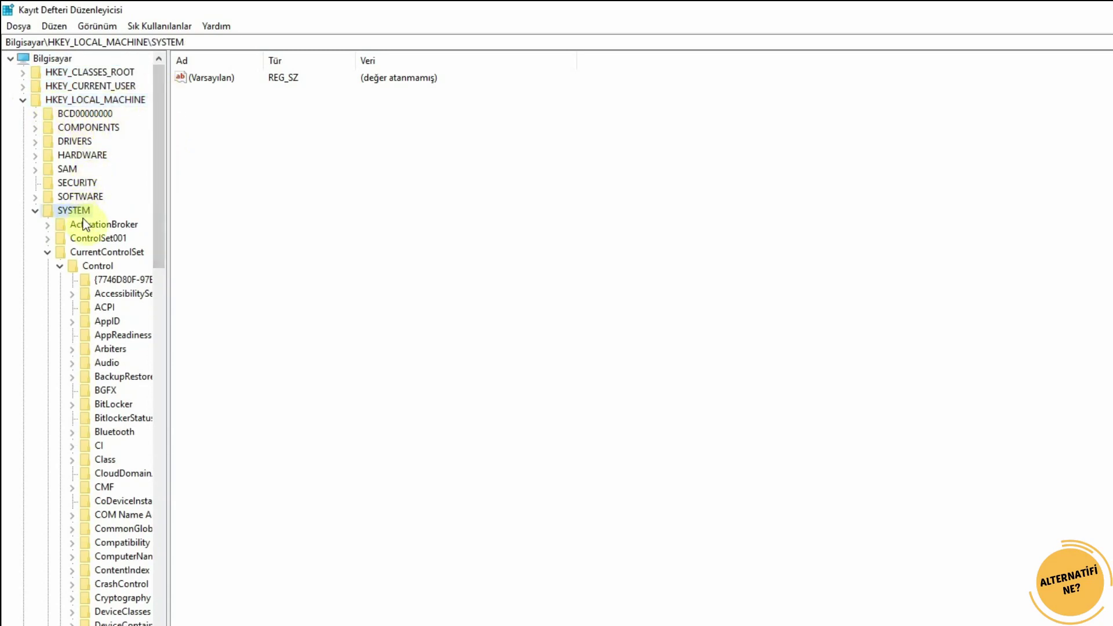
click(102, 255)
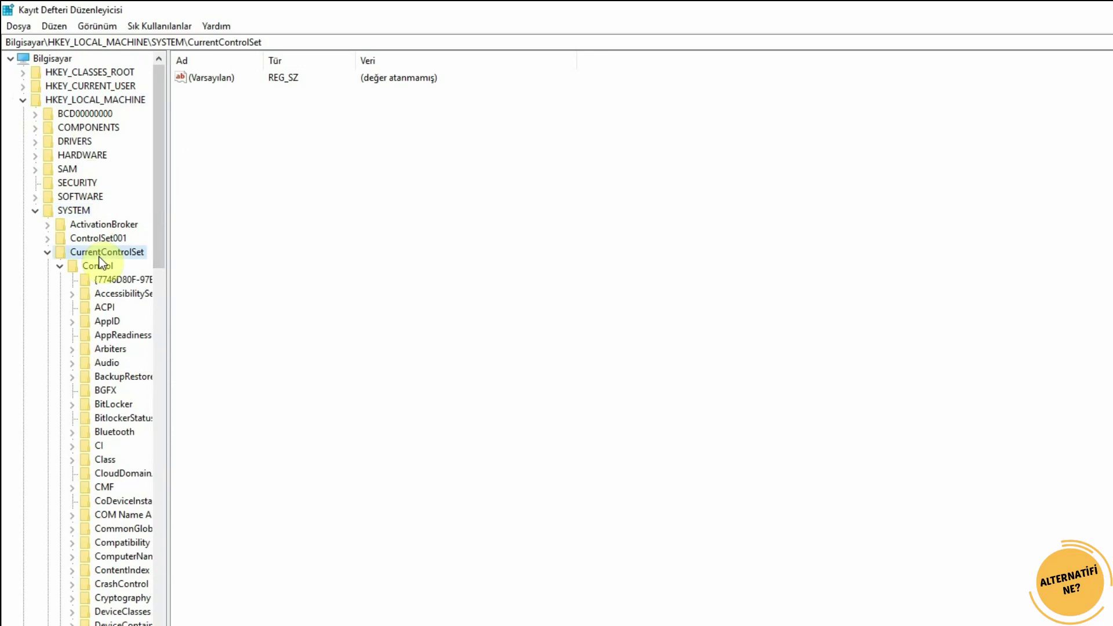
click(104, 268)
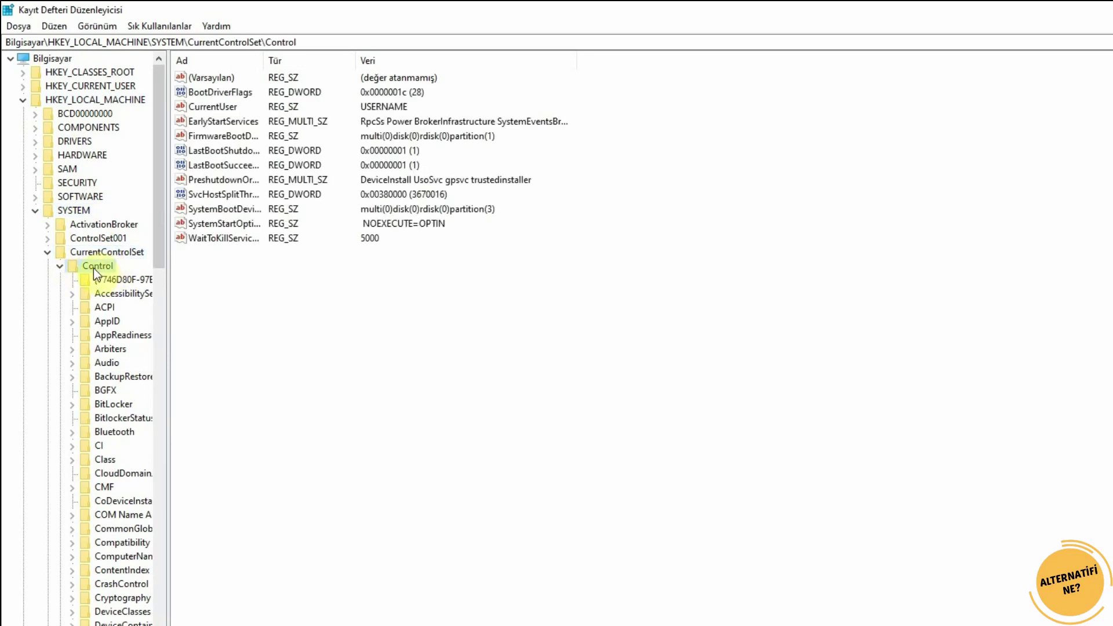
Widen the key tree and open Session Manager\Memory Management\PrefetchParameters under the Control key
drag(156, 219, 162, 499)
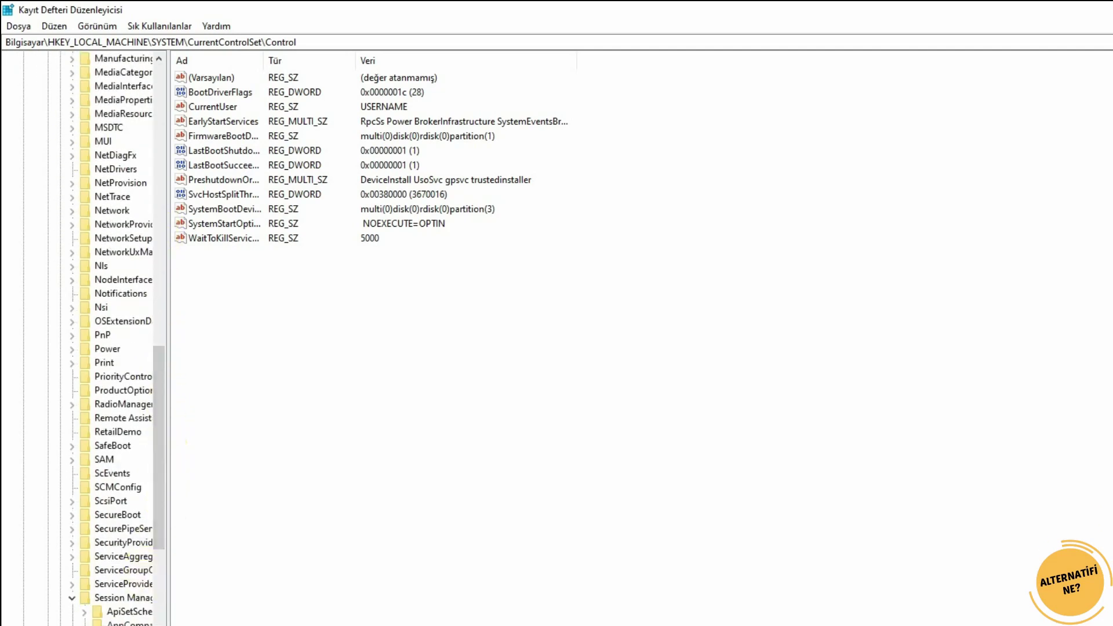
scroll(84, 338, right, 3)
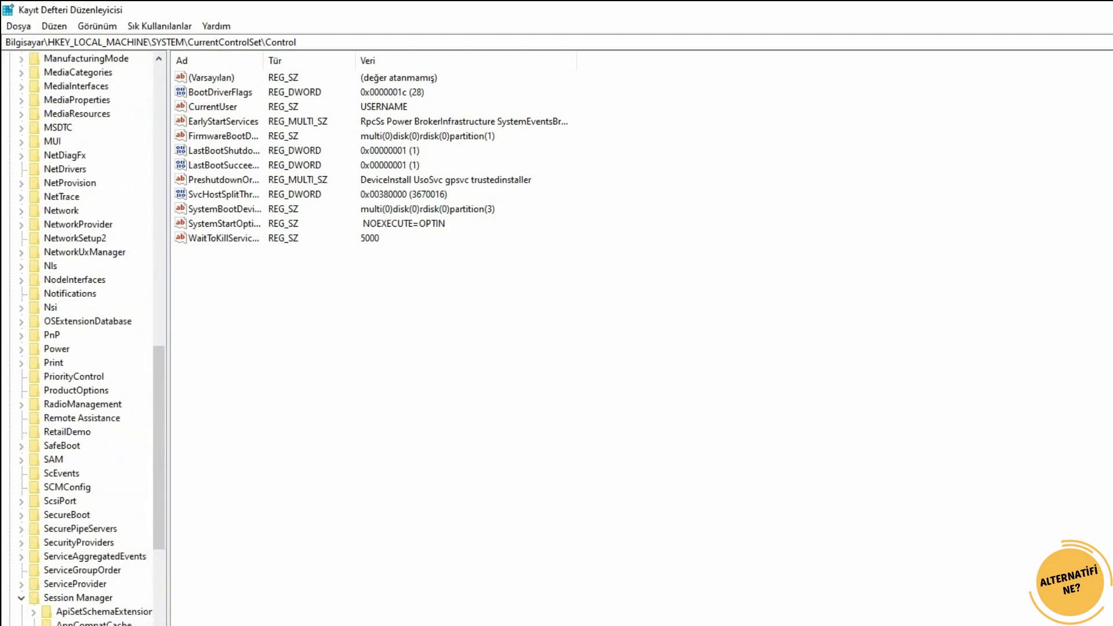
drag(167, 348, 272, 348)
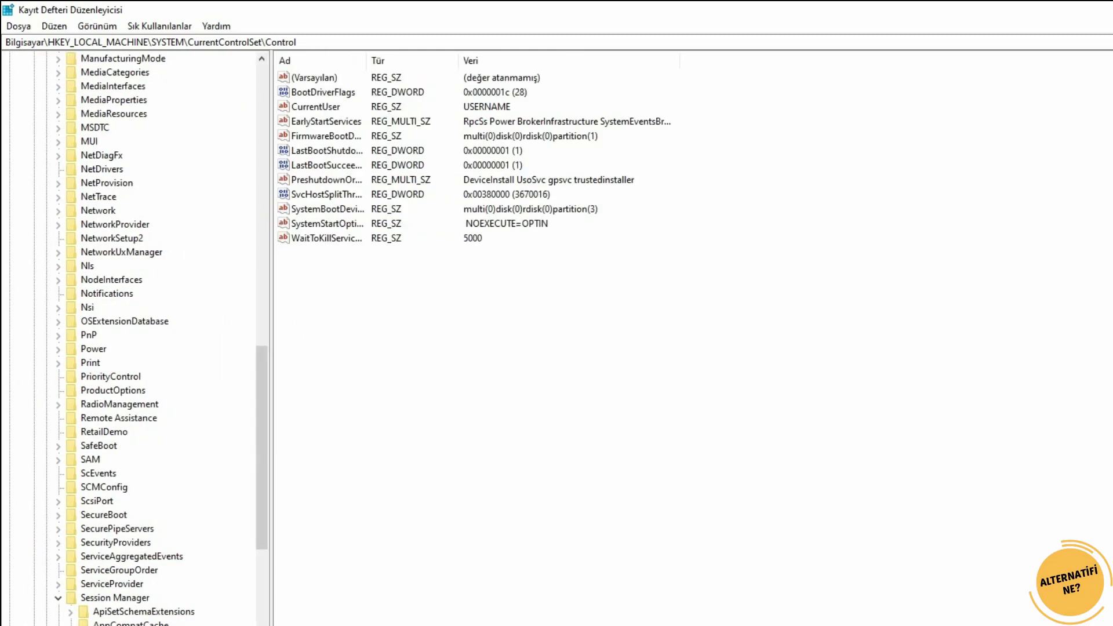
click(115, 598)
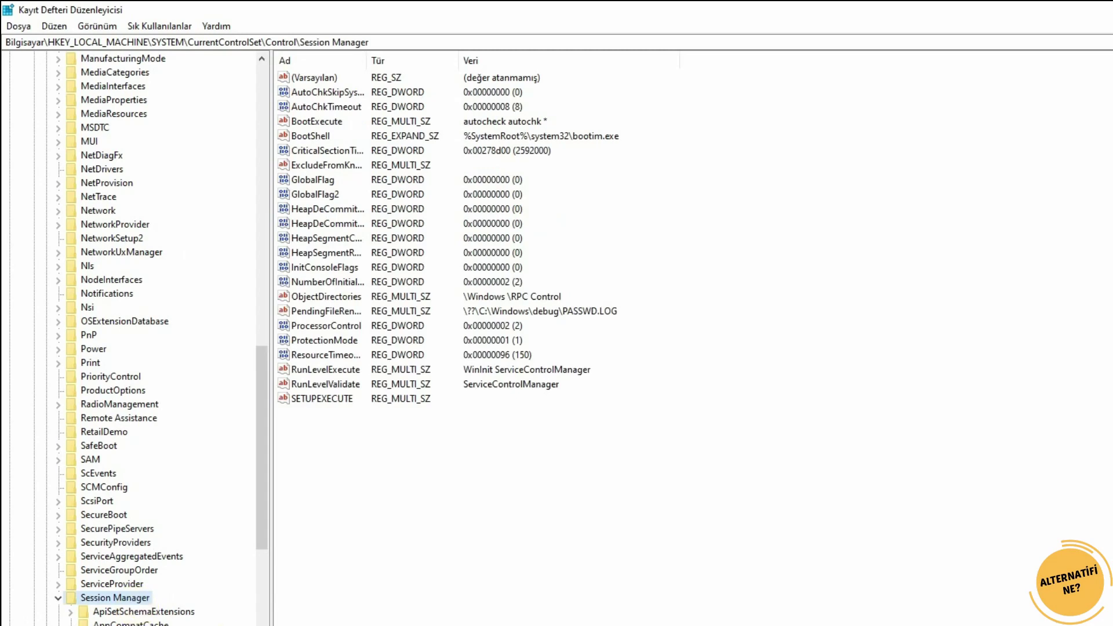
scroll(233, 586, down, 3)
scroll(236, 597, down, 2)
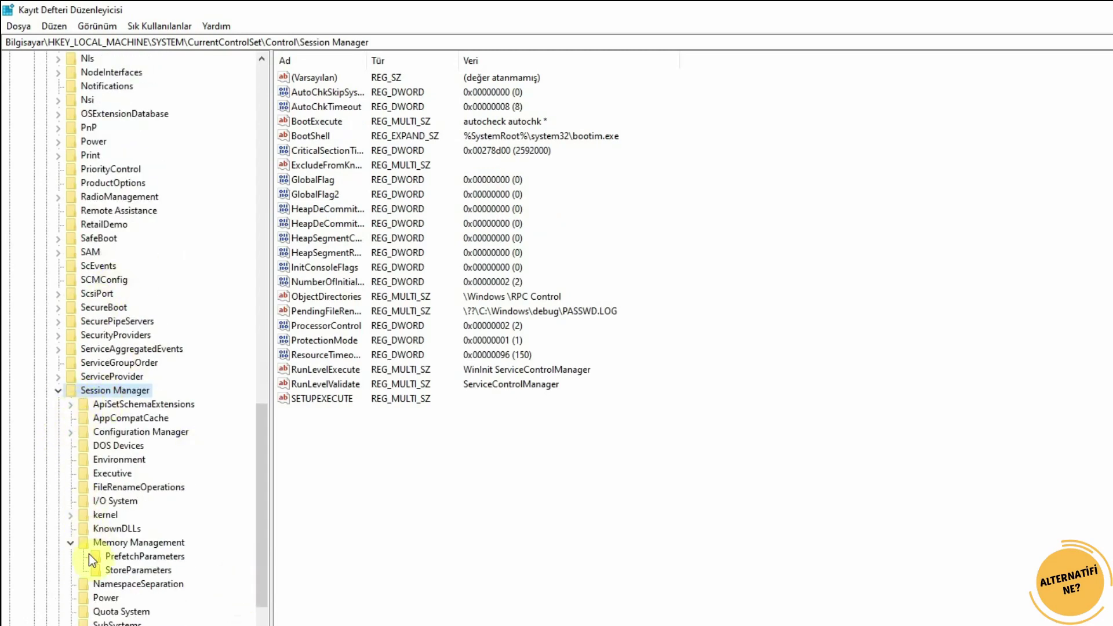
click(103, 544)
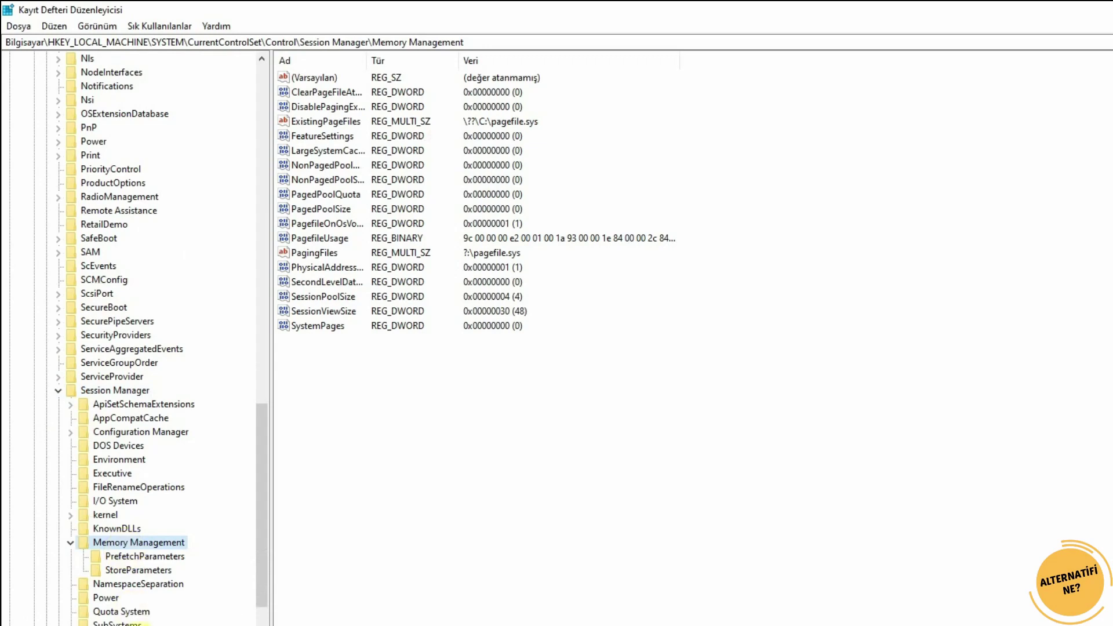
click(140, 557)
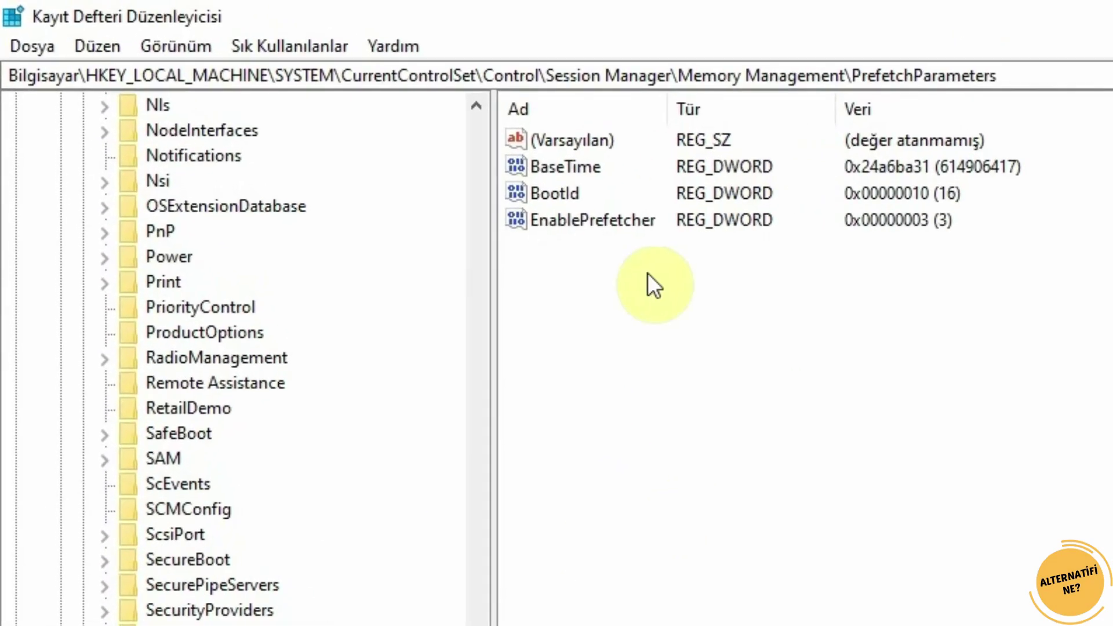
Set the EnablePrefetcher value data to 0 and close Kayıt Defteri Düzenleyicisi
click(599, 223)
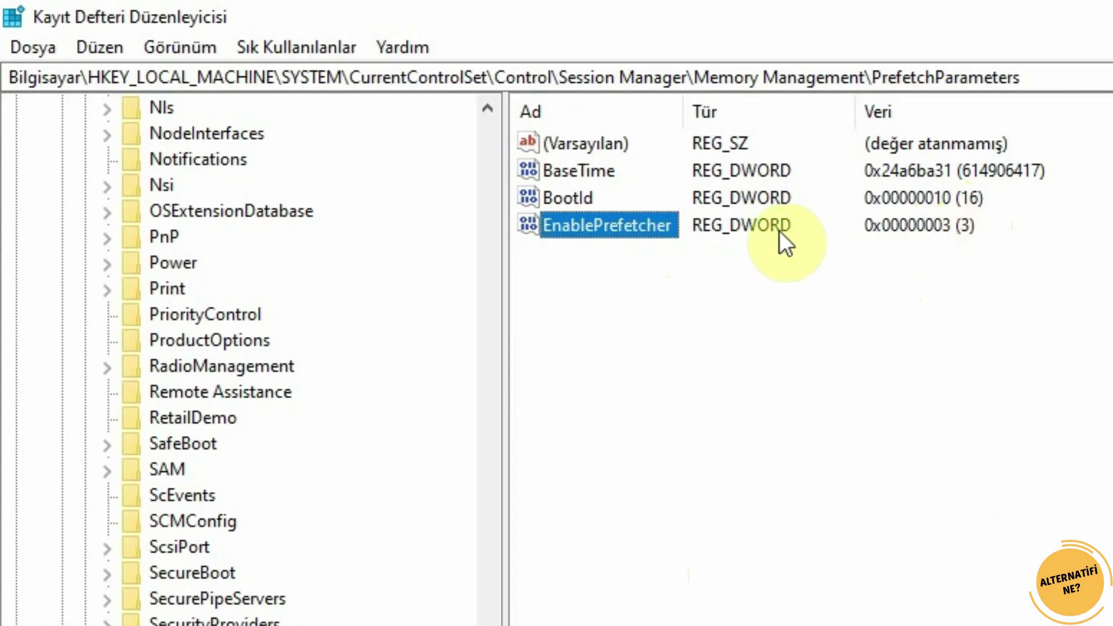
double_click(628, 222)
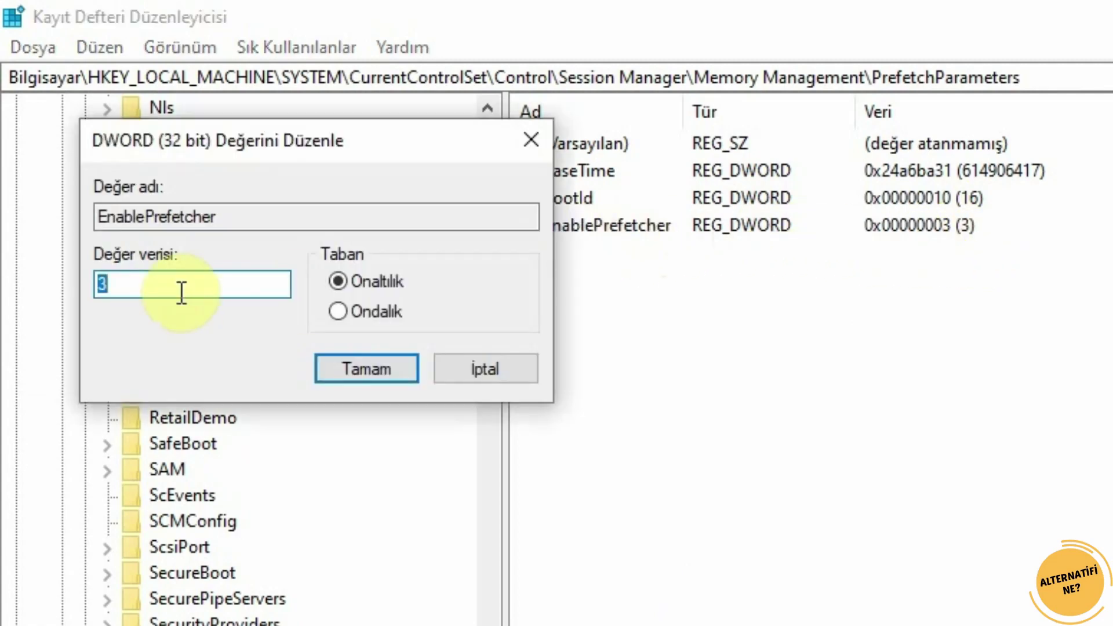
text(0)
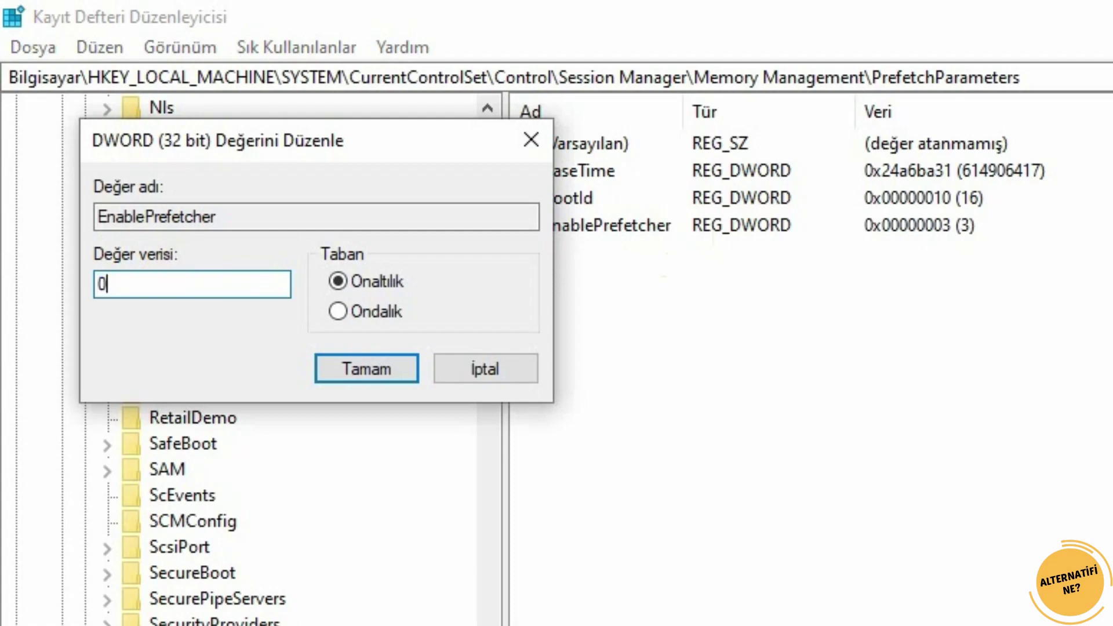
click(348, 369)
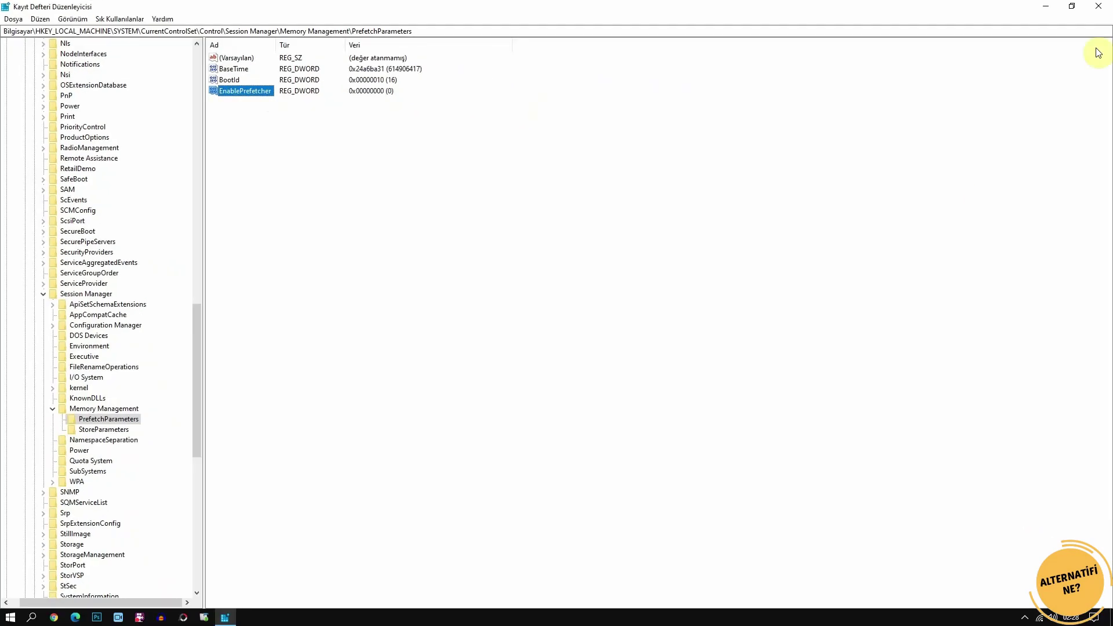
click(1098, 5)
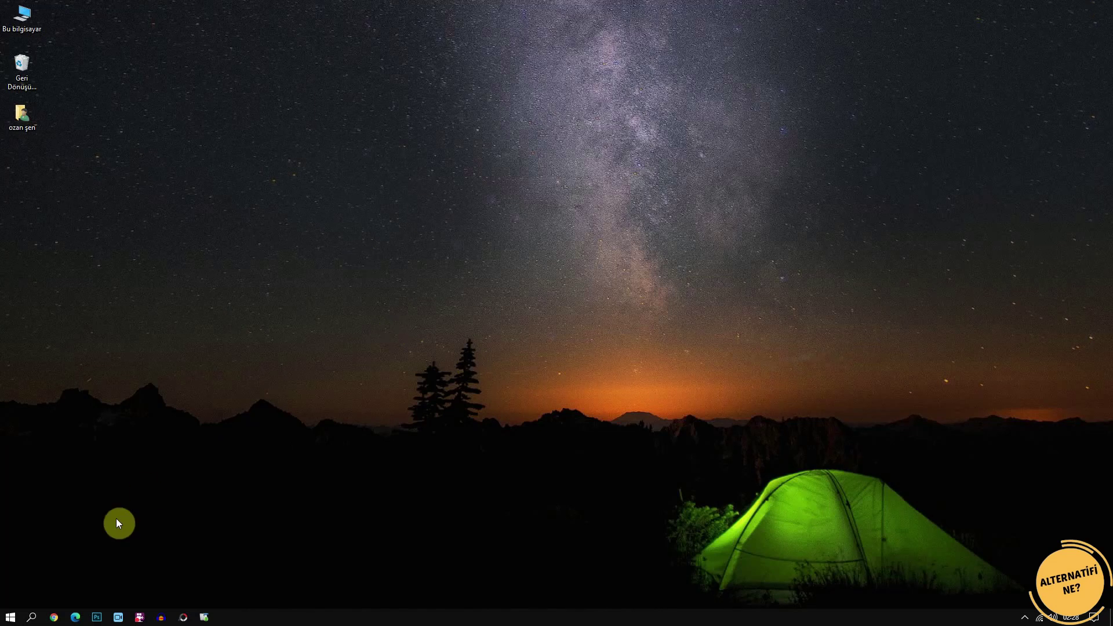
Search Windows for "hizm", open Hizmetler and maximize its window
click(32, 617)
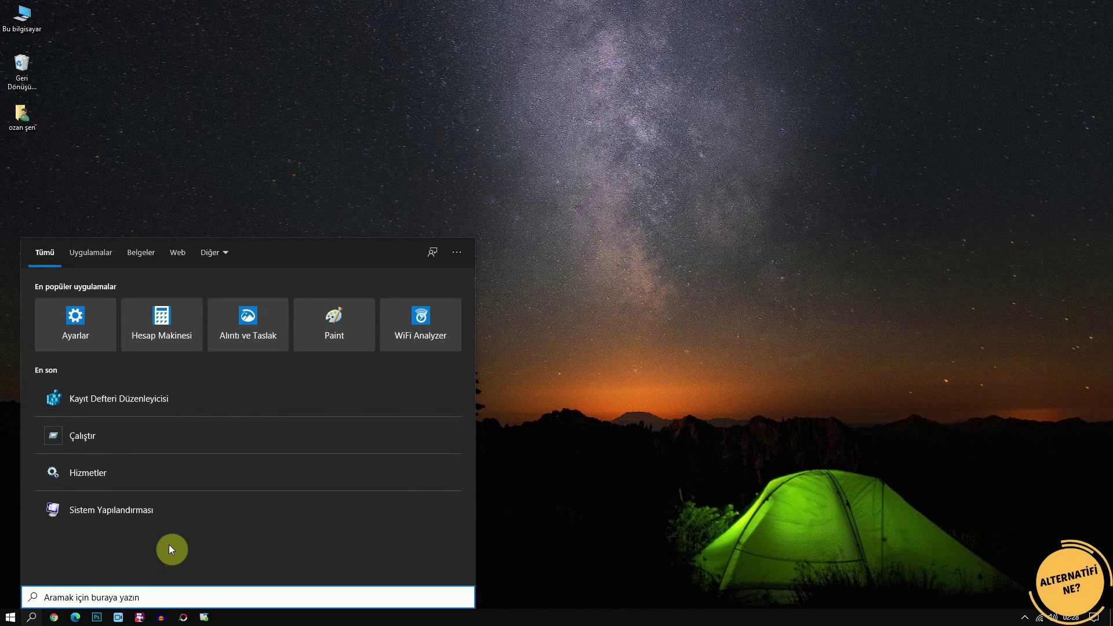
text(hizm)
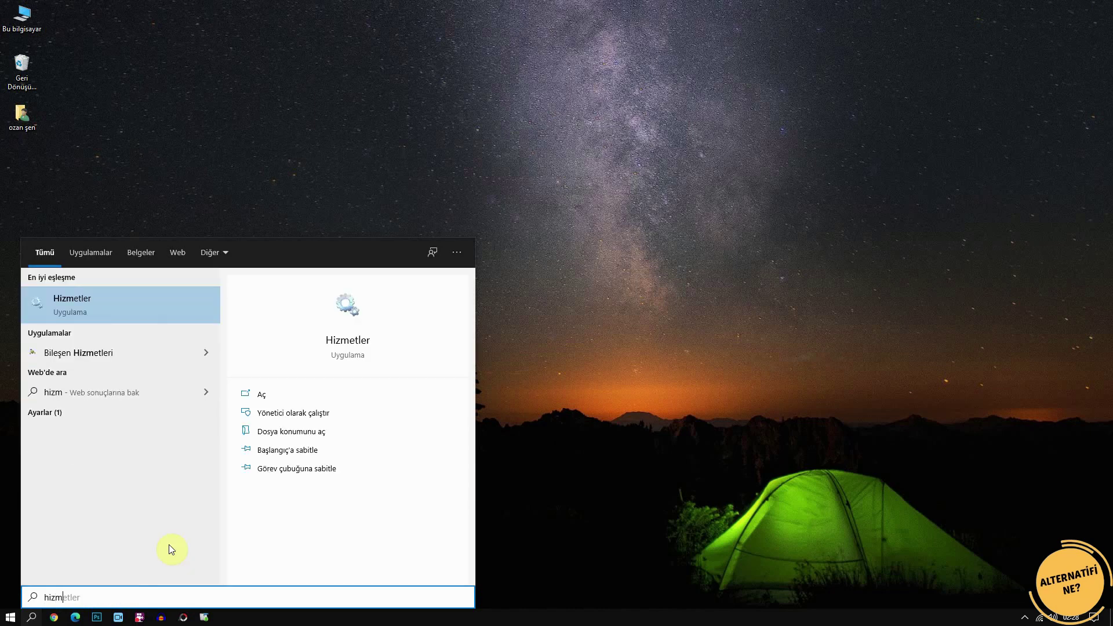
key(Return)
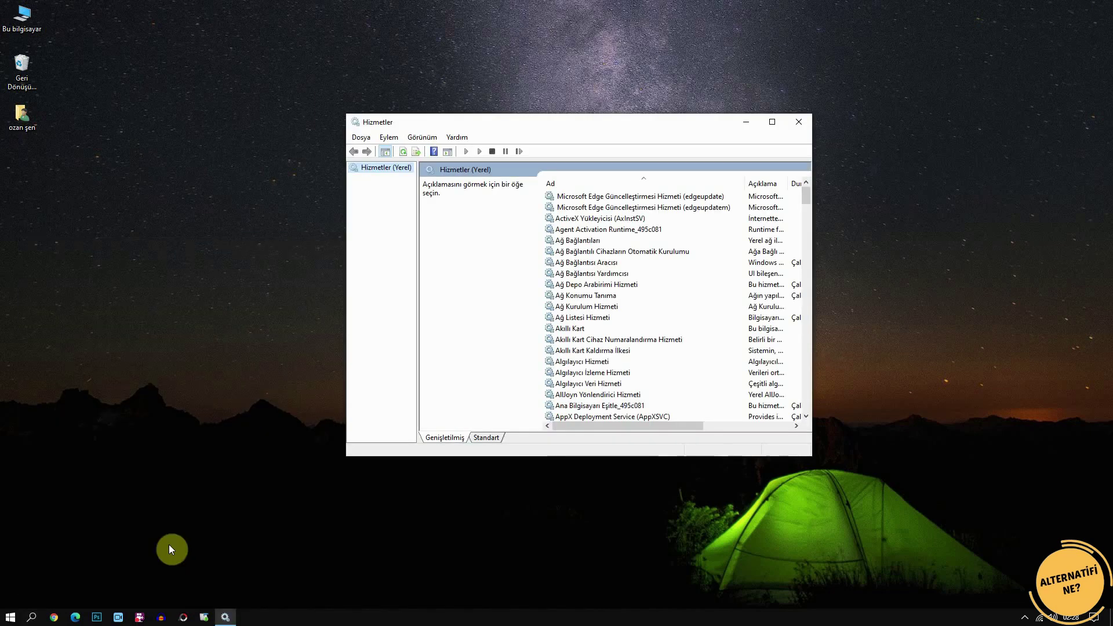
click(772, 123)
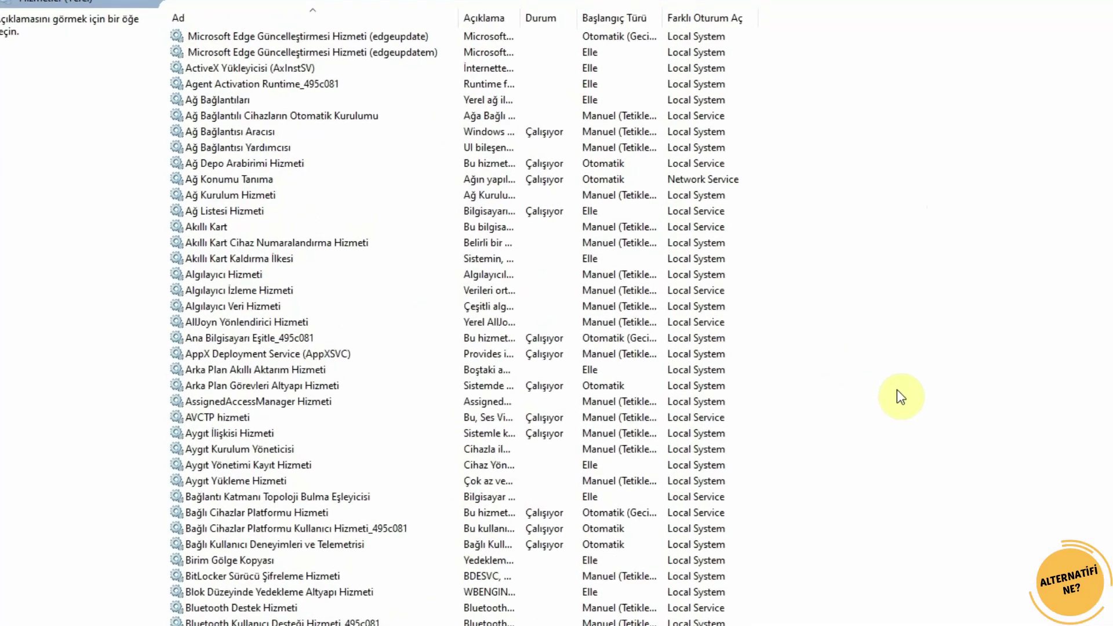
Find the SysMain service, widen the Açıklama column to read its description, and leave SysMain selected
click(274, 380)
key(s)
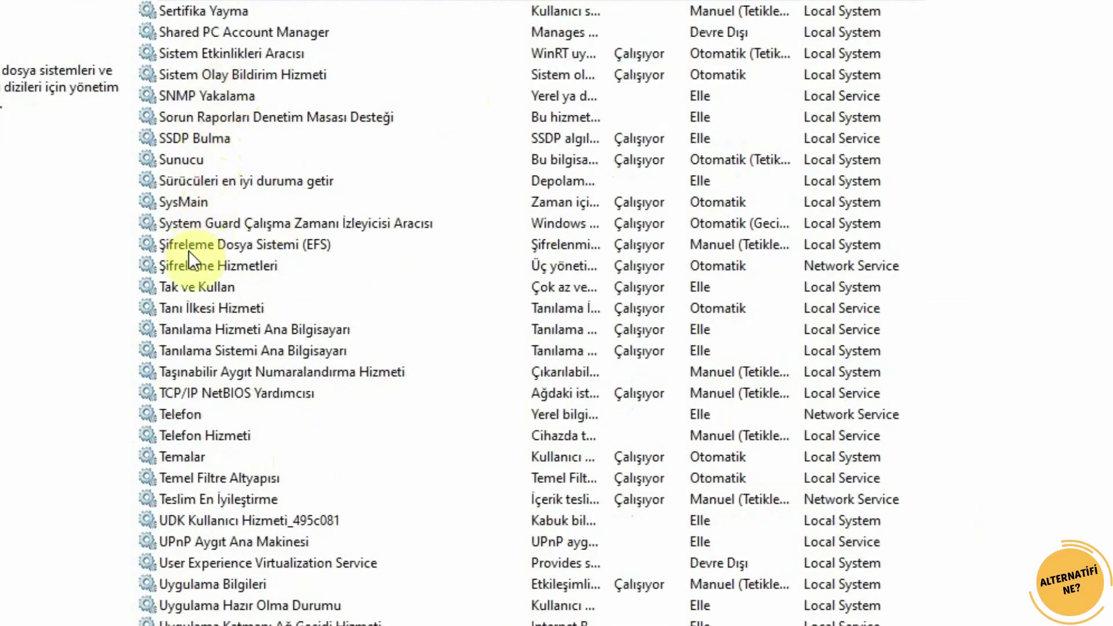
click(193, 204)
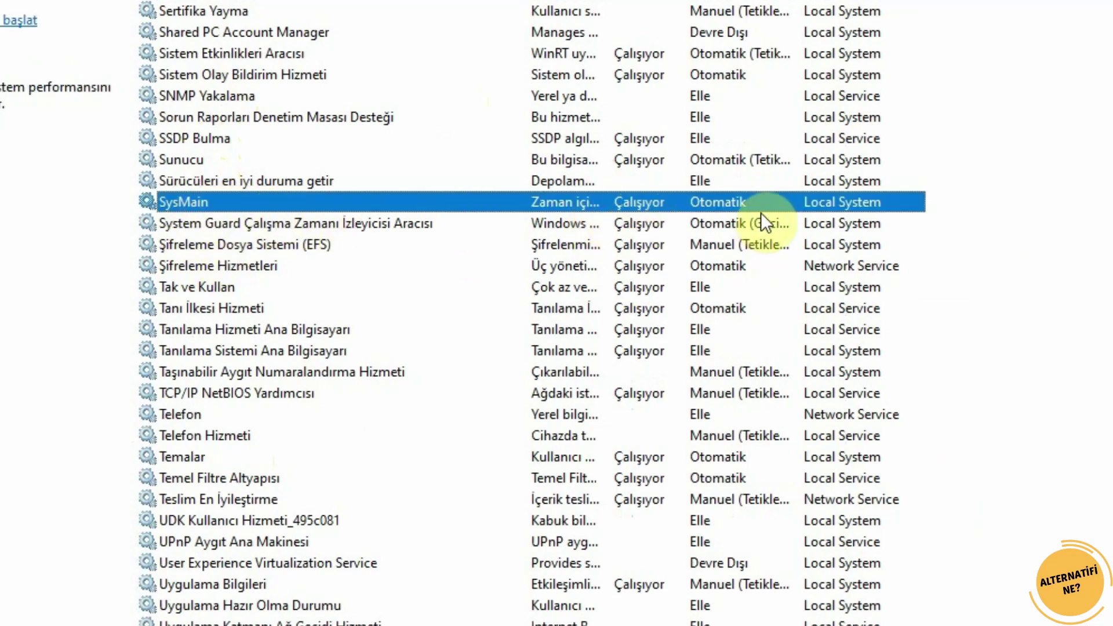
drag(609, 1, 989, 2)
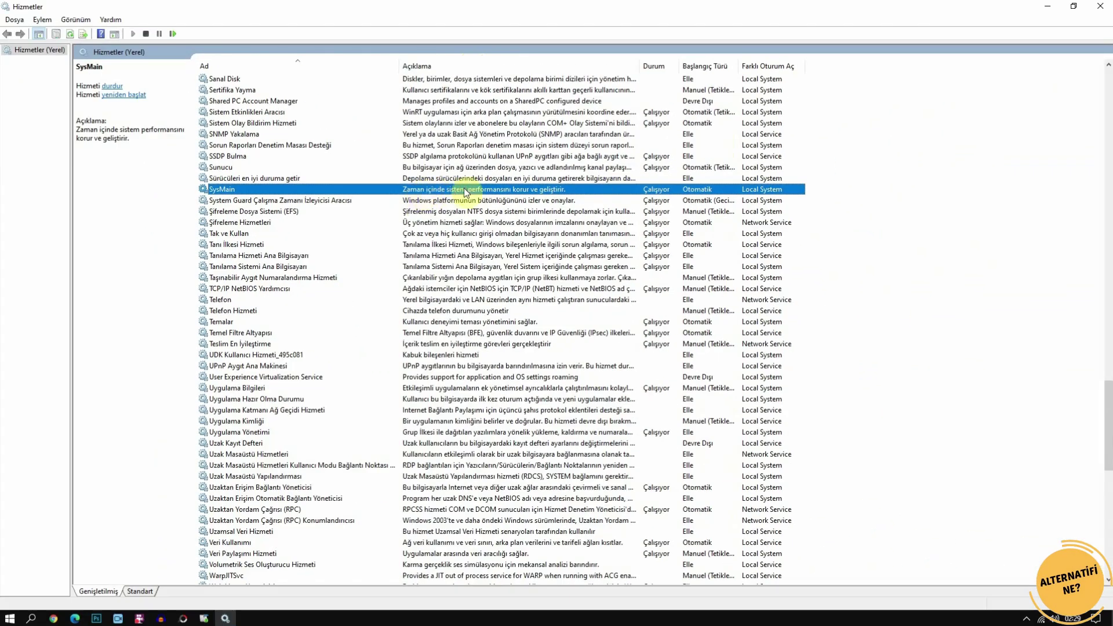
click(772, 185)
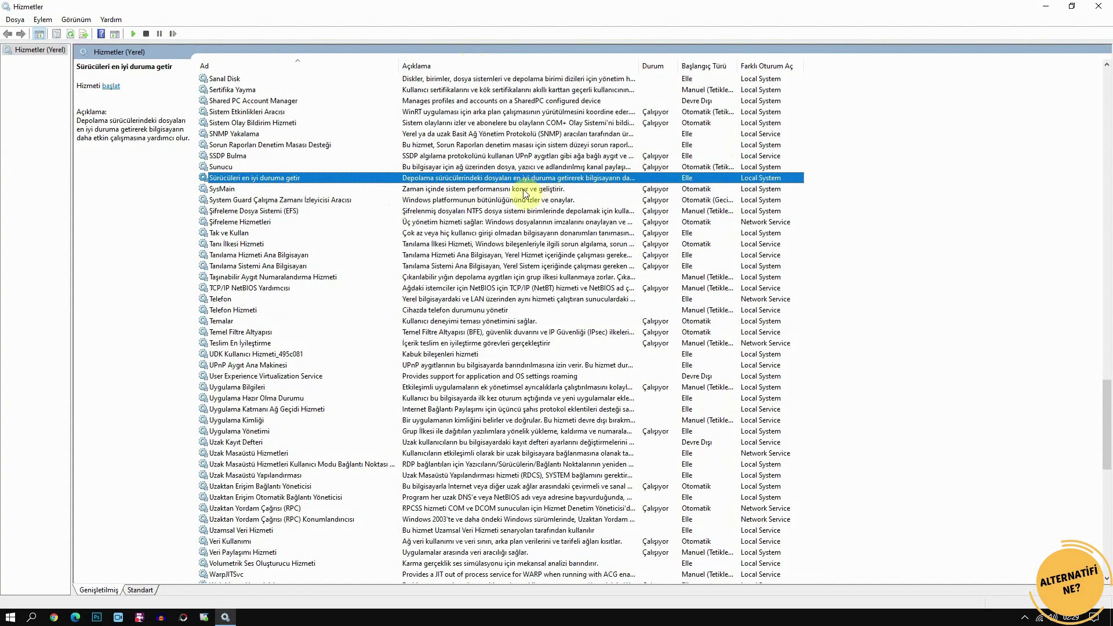
click(525, 191)
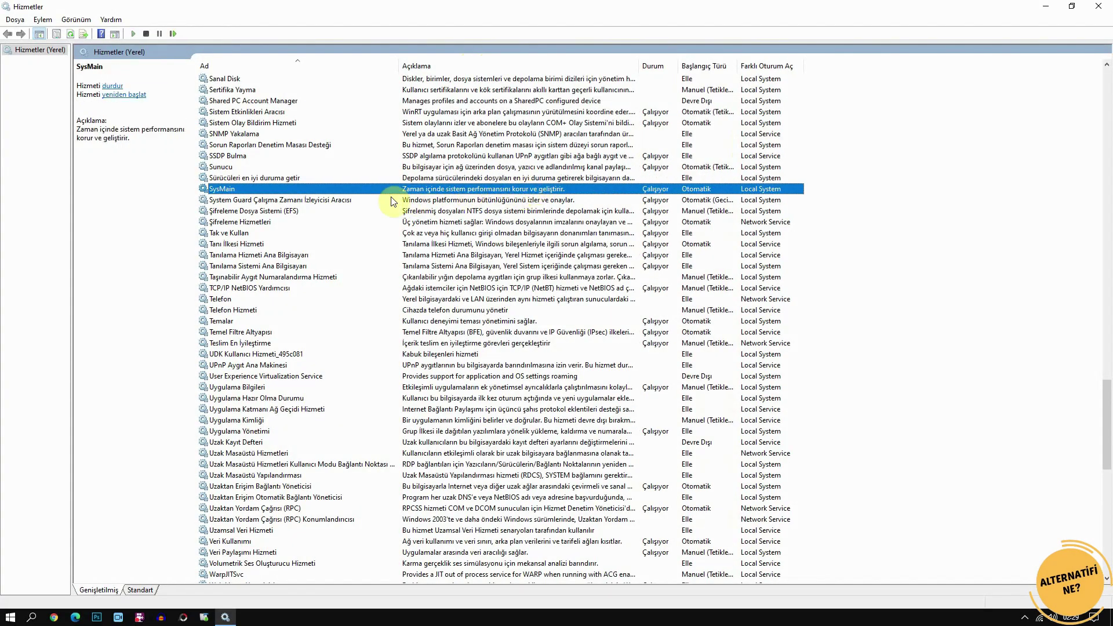
Set the SysMain service's startup type to Devre Dışı, apply the change, and close its properties and Hizmetler
double_click(250, 189)
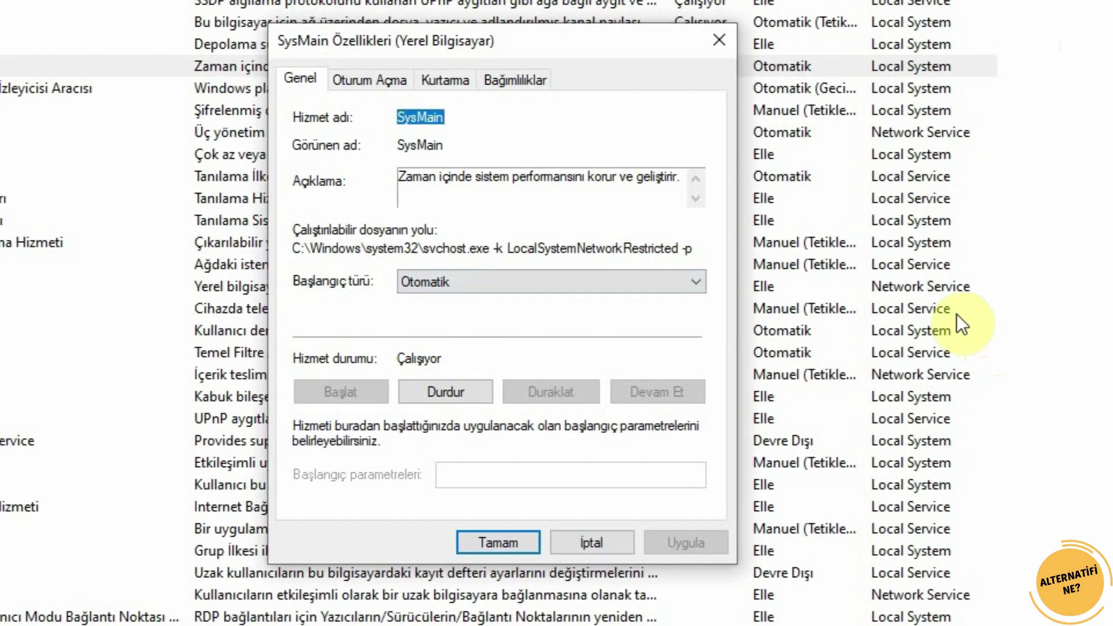
click(693, 283)
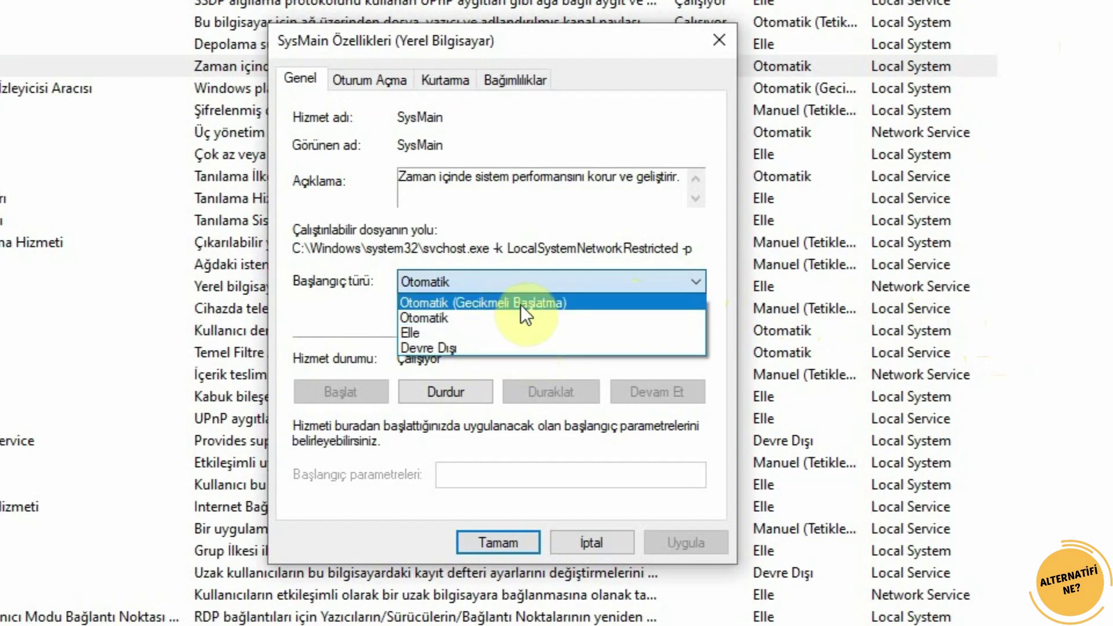
click(458, 347)
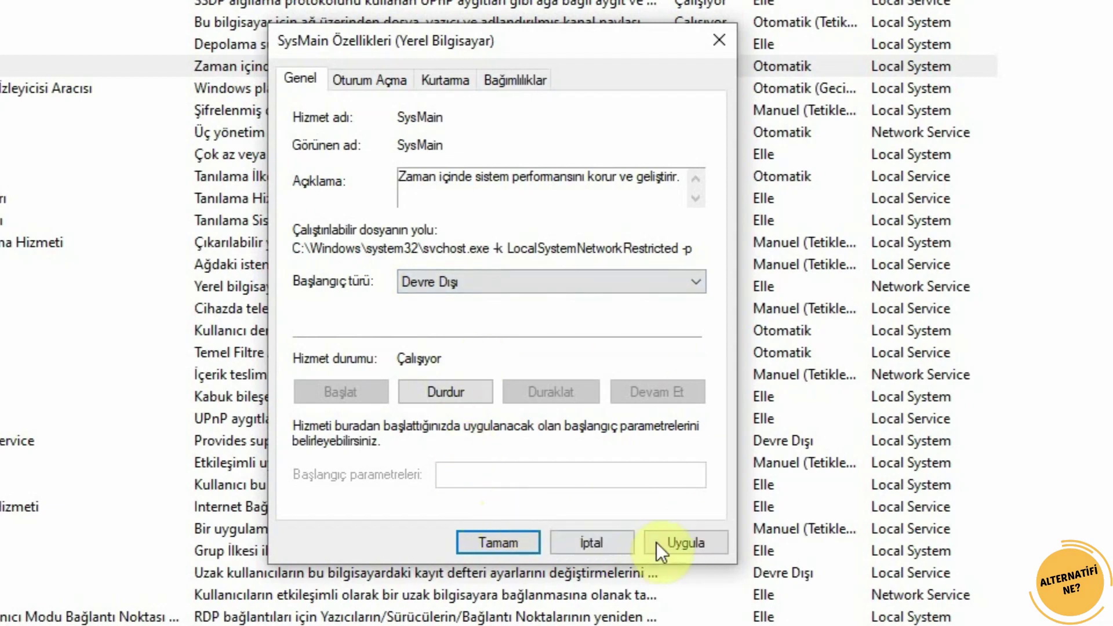
click(711, 545)
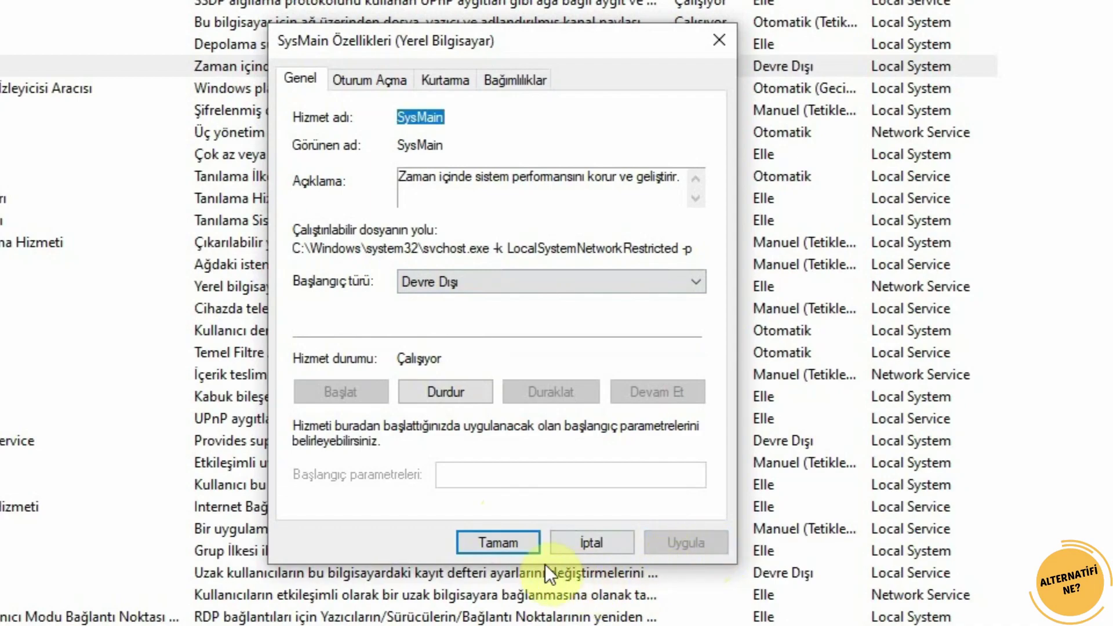
click(500, 543)
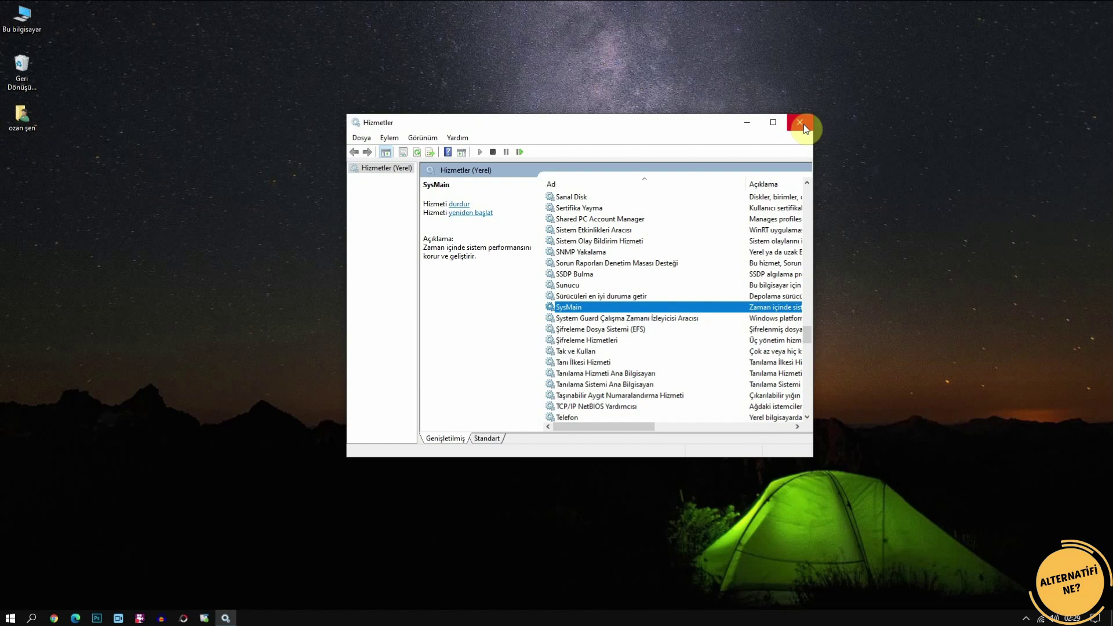
click(800, 123)
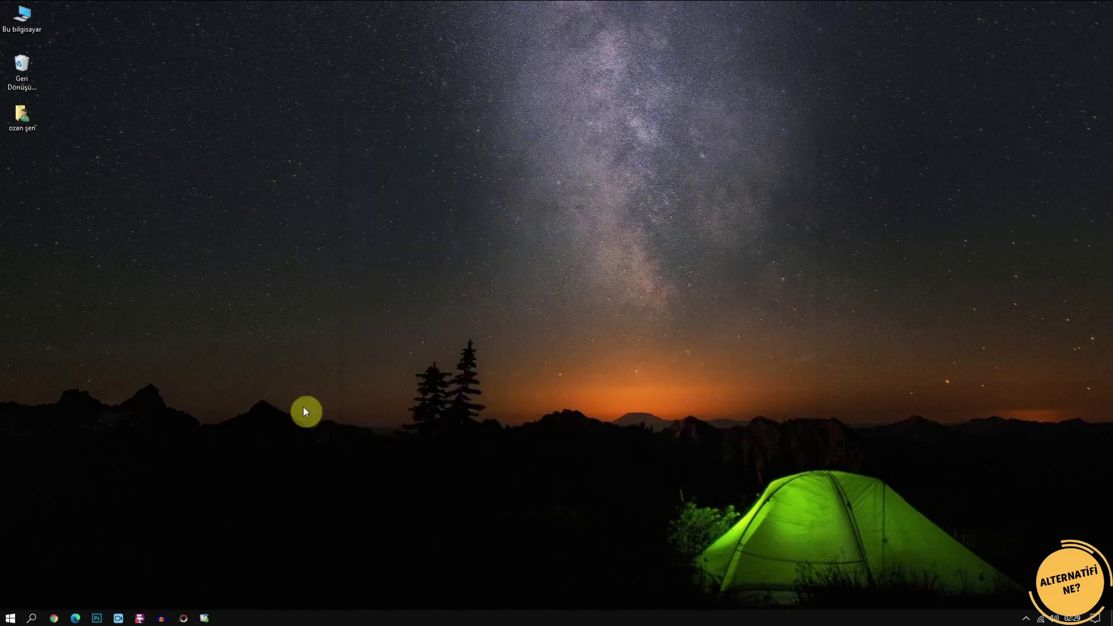
Restart the computer with the Yeniden Başlat power option
click(11, 618)
click(22, 600)
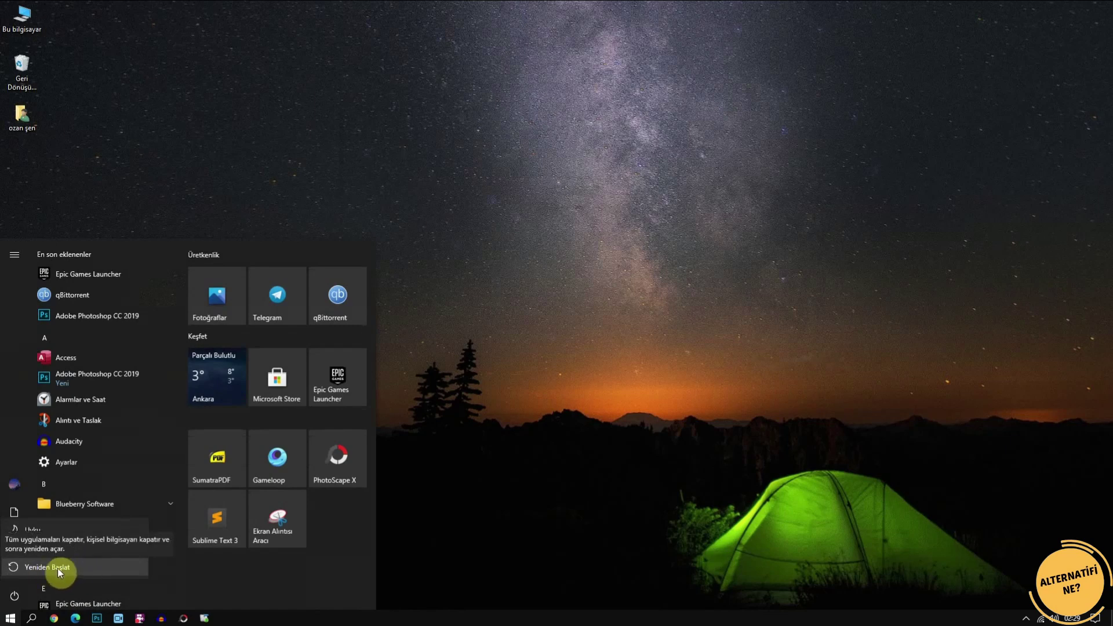
click(663, 499)
click(641, 436)
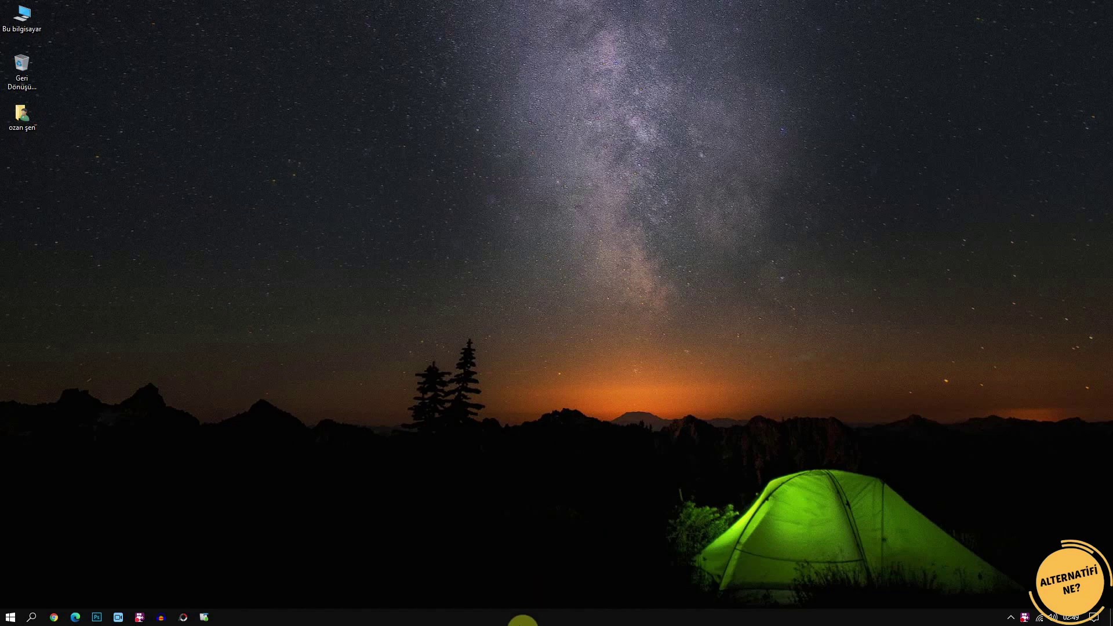
Open Görev Yöneticisi, maximize its window and sort the processes by memory use in descending order
right_click(521, 622)
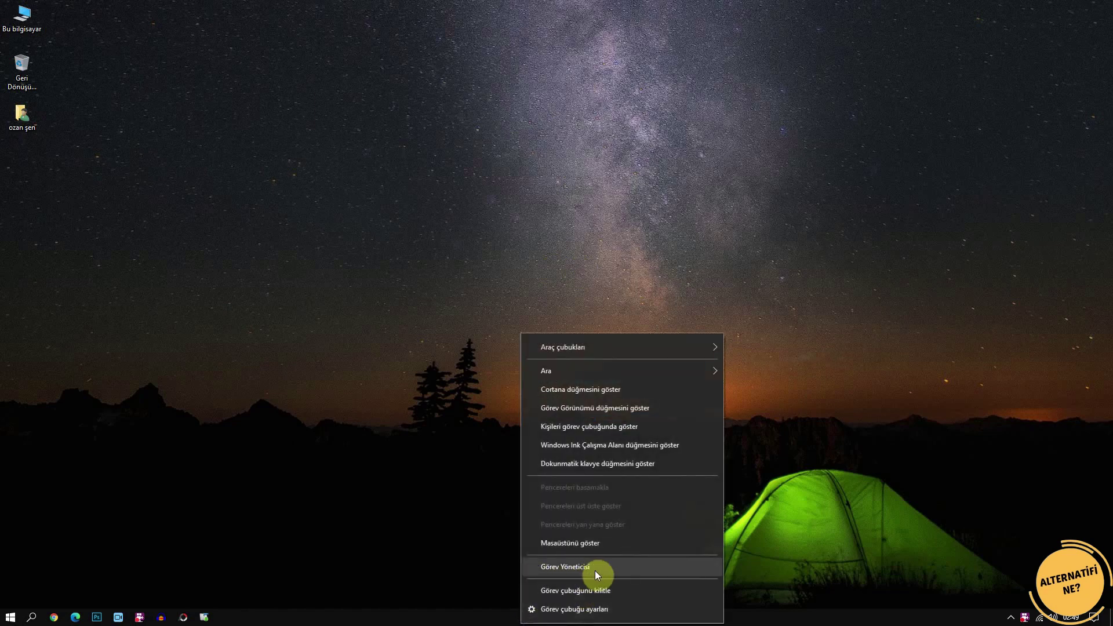
click(595, 571)
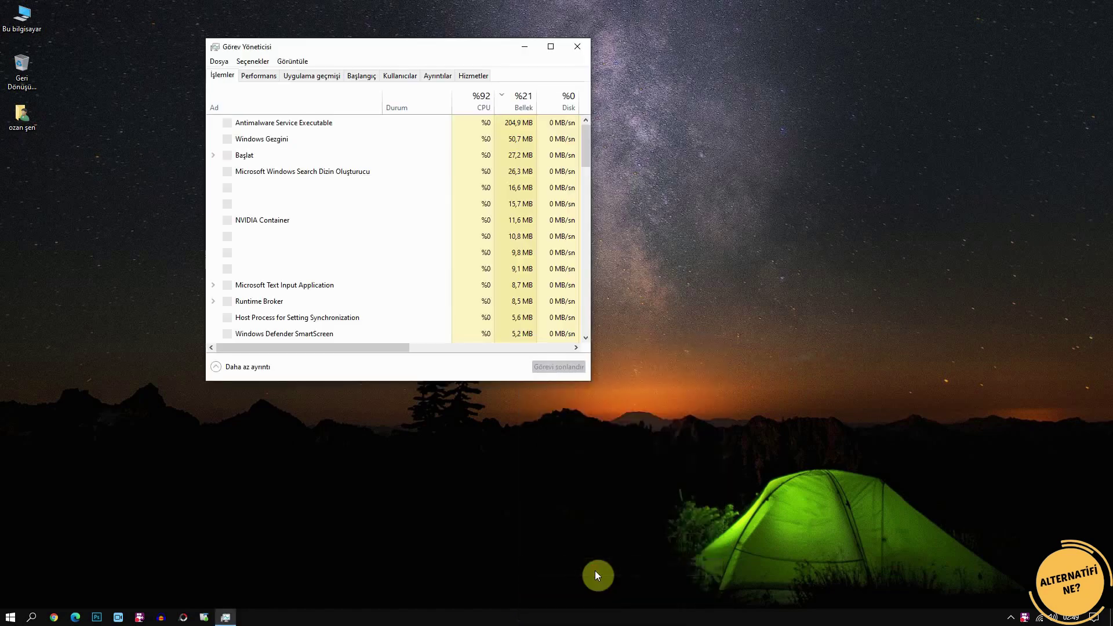
click(550, 46)
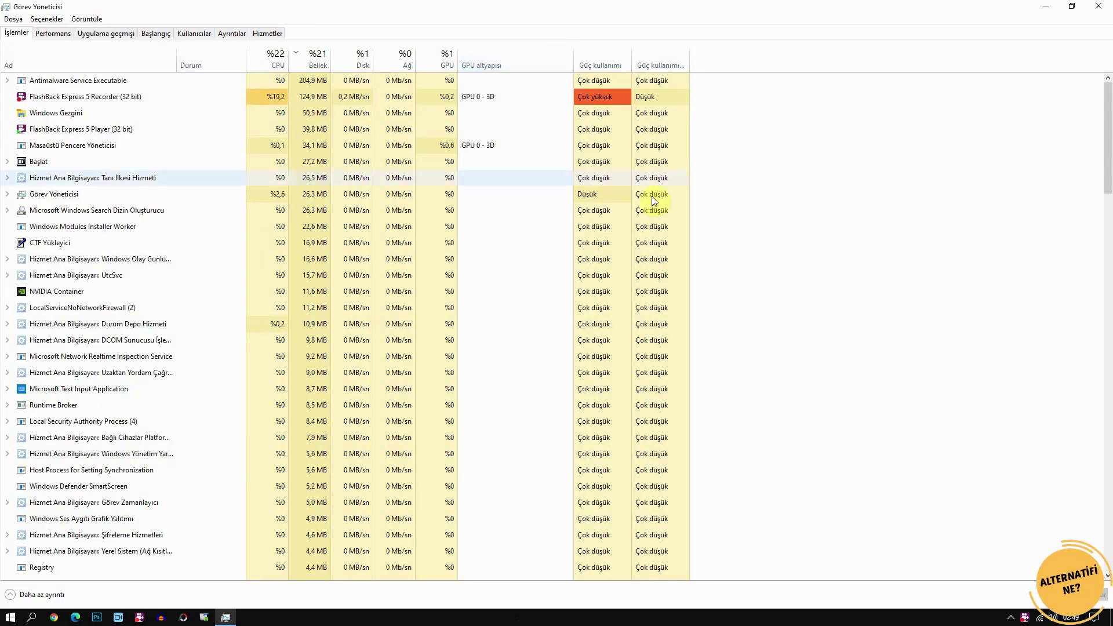
click(314, 61)
click(314, 61)
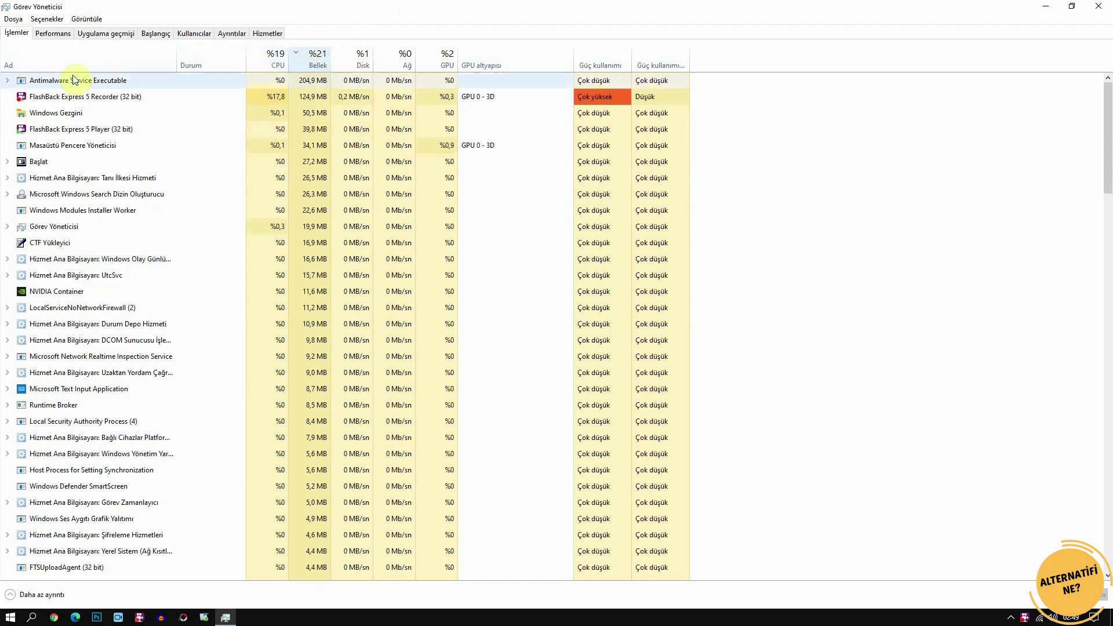
Expand Microsoft Windows Search Dizin Oluşturucu, examine its Windows Search service and memory use, and close Görev Yöneticisi
click(64, 195)
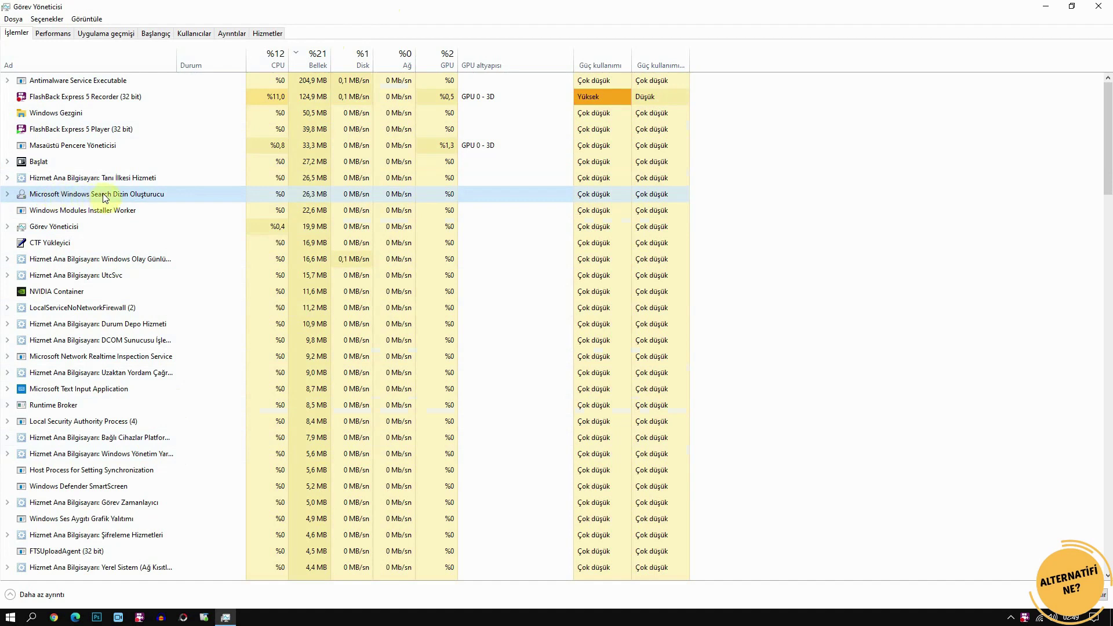
click(7, 195)
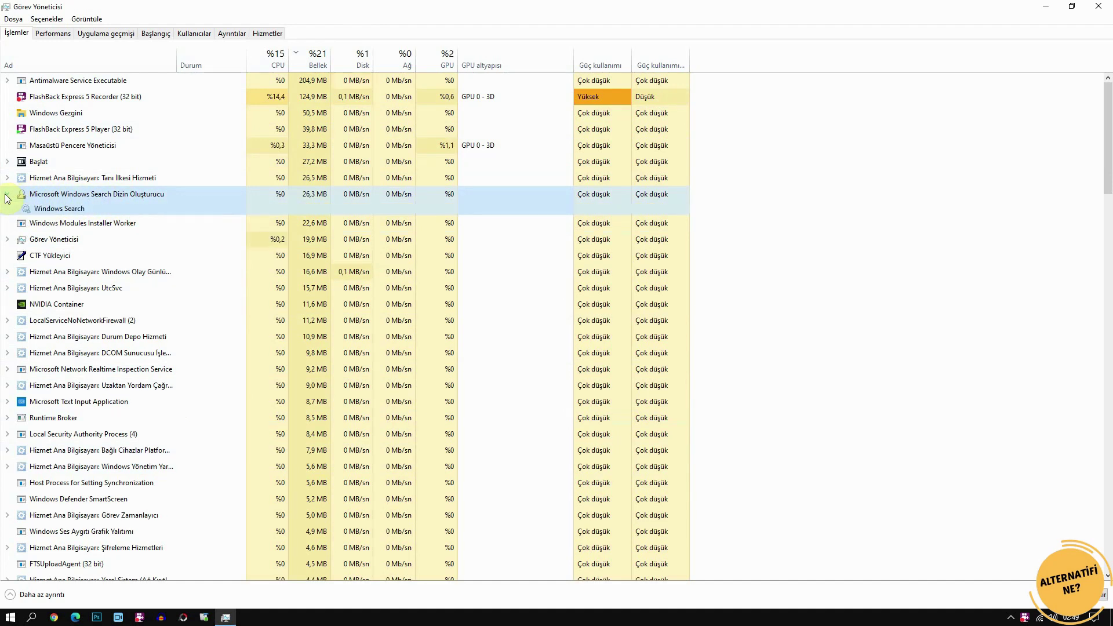
click(76, 210)
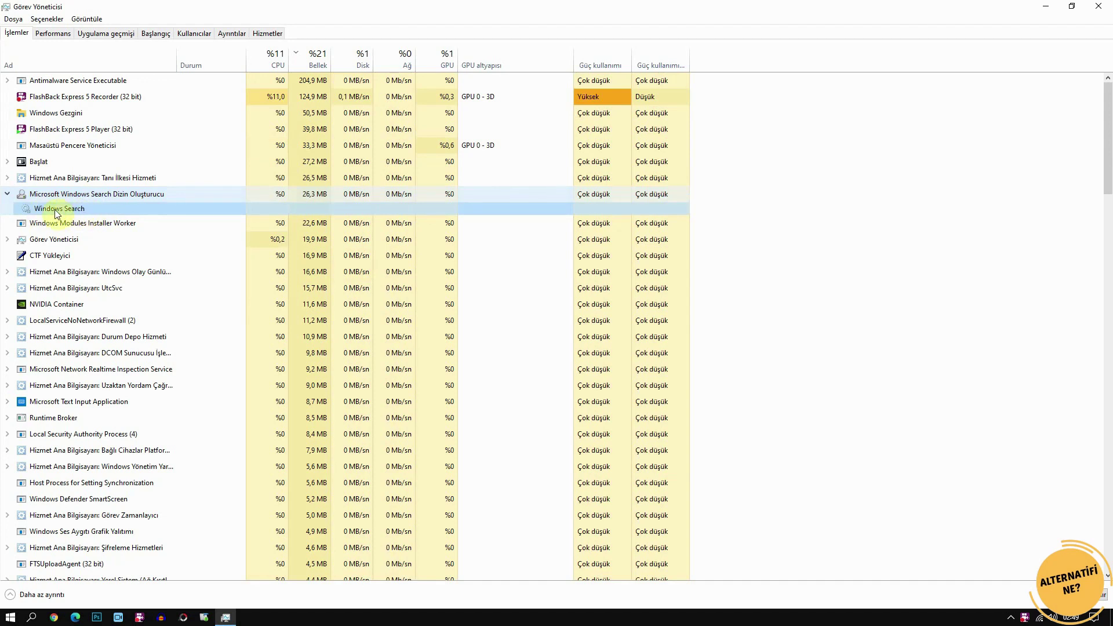
click(311, 196)
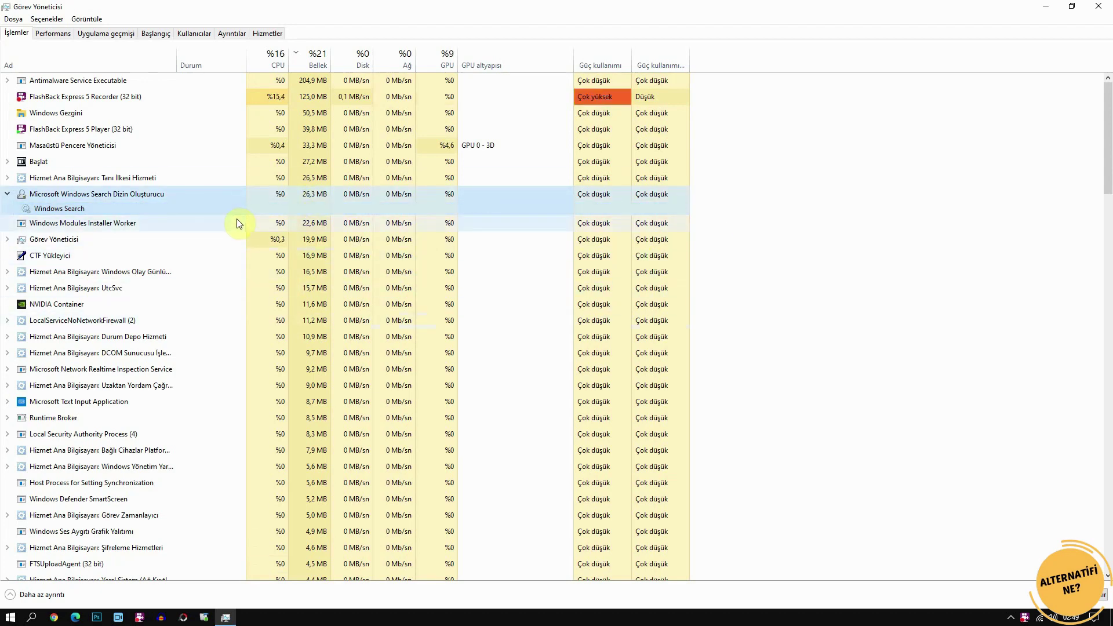
click(1071, 6)
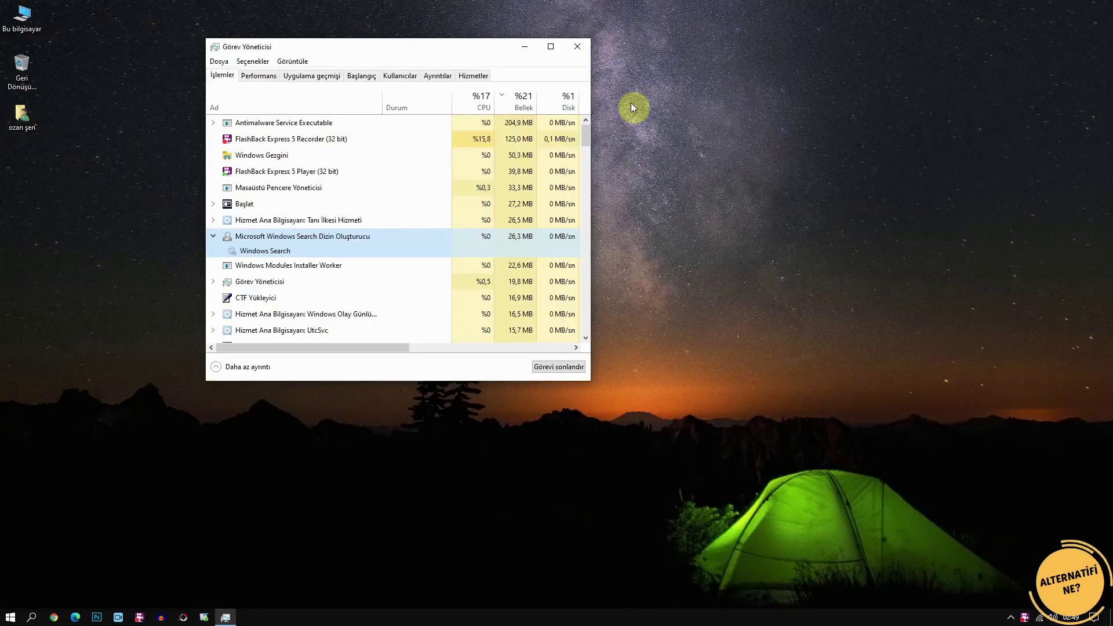
click(576, 49)
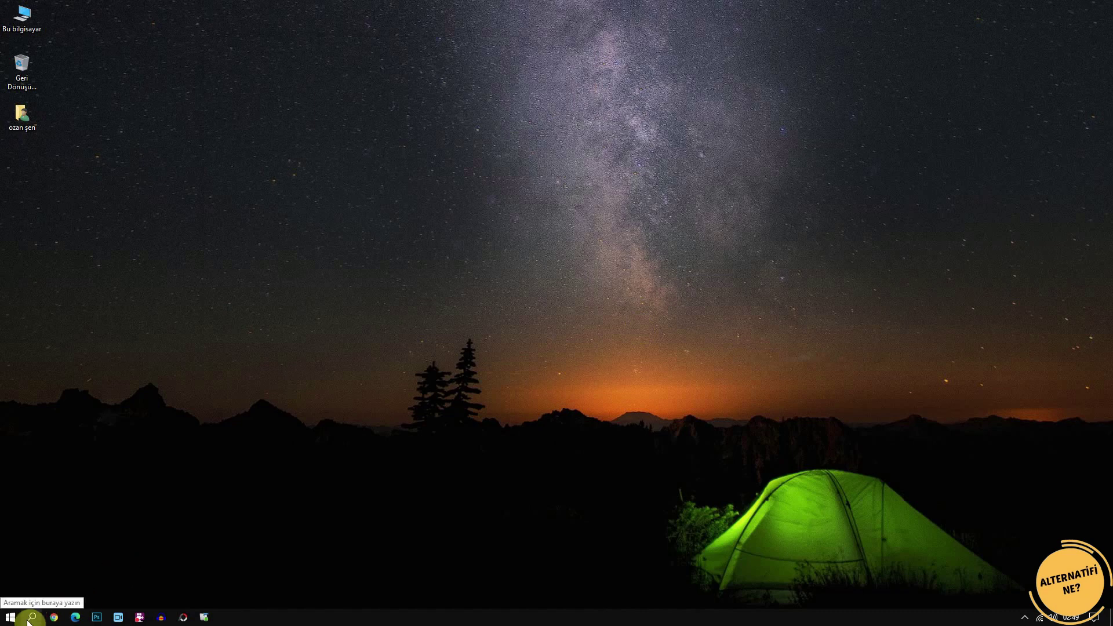
Open Hizmetler again, maximize its window and go to the services whose names begin with Windows
click(32, 617)
text(hi<z)
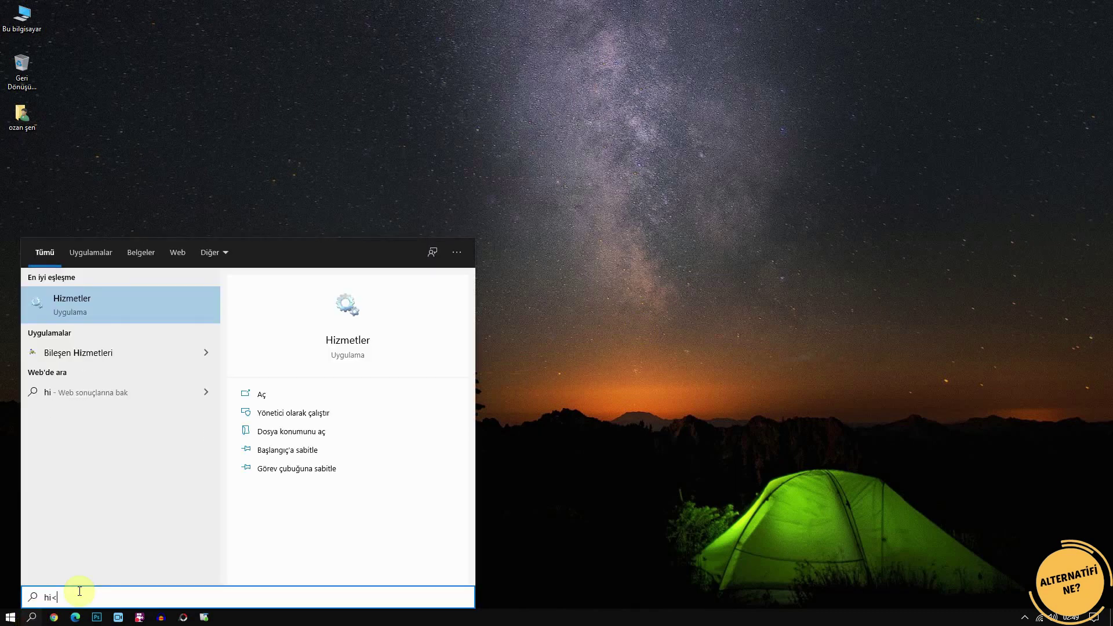
key(BackSpace)
key(BackSpace)
click(83, 306)
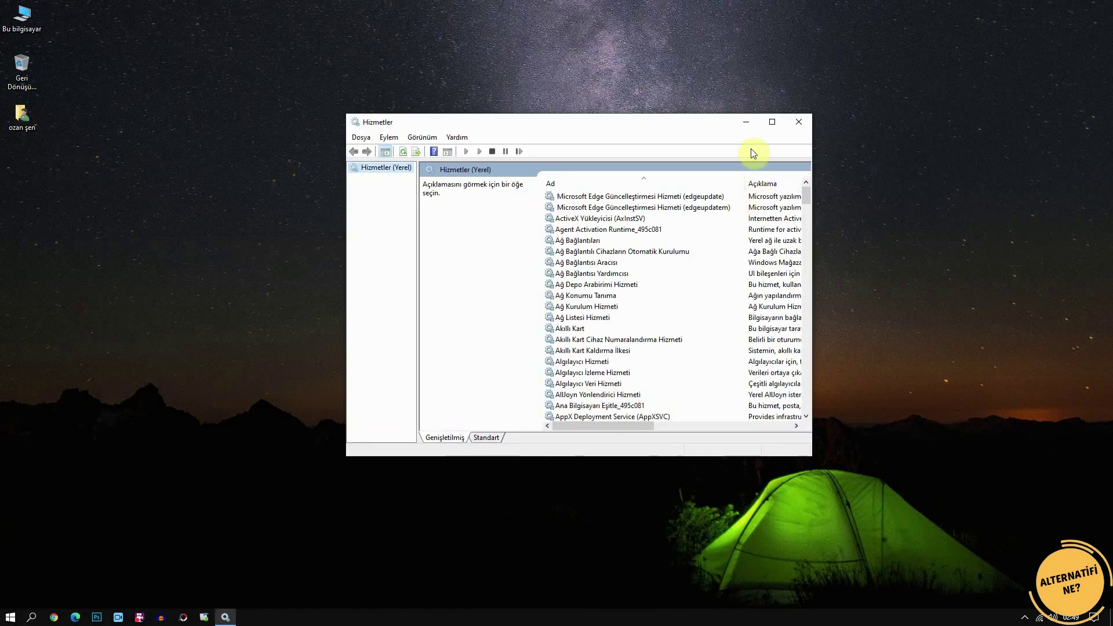
click(772, 122)
click(255, 245)
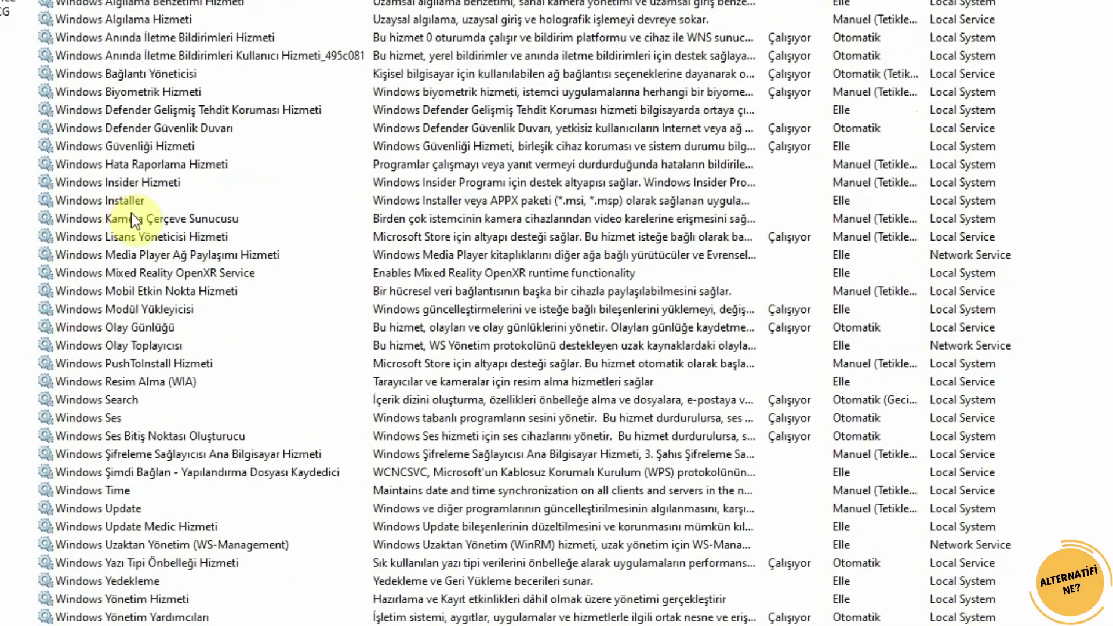
Widen the Başlangıç Türü column, open the Windows Search service's properties and read its full description
scroll(128, 187, down, 1)
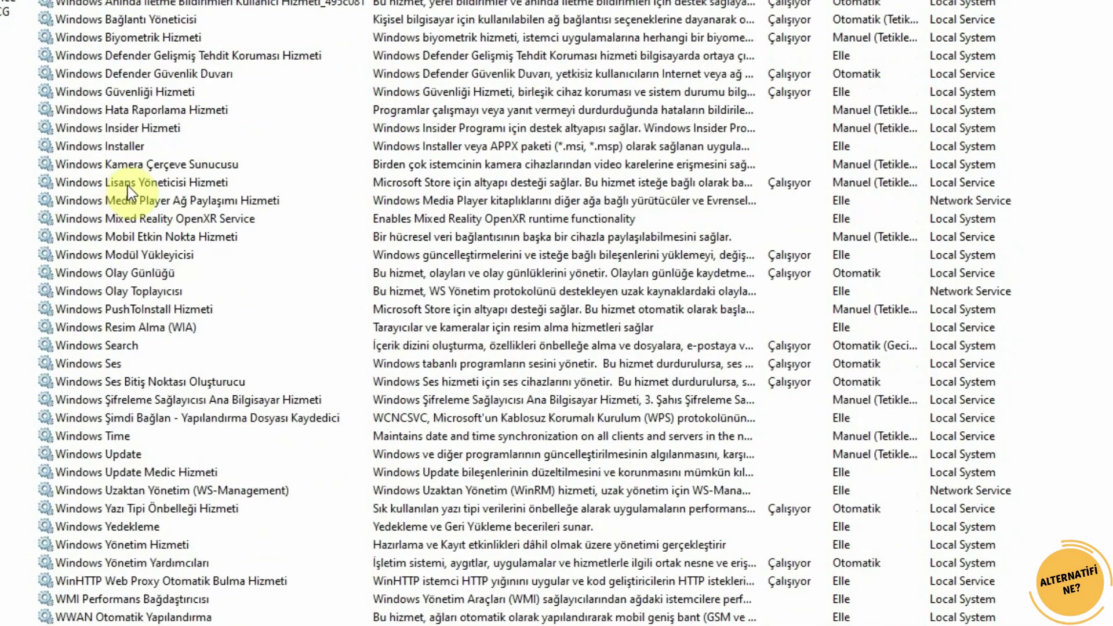
click(114, 351)
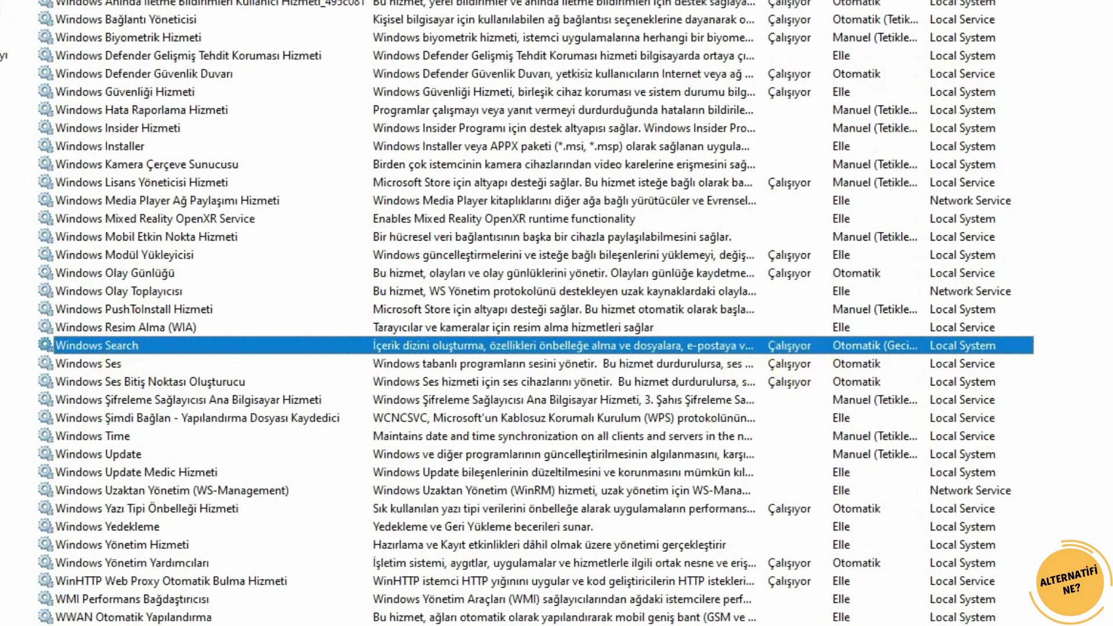
drag(926, 0, 1077, 0)
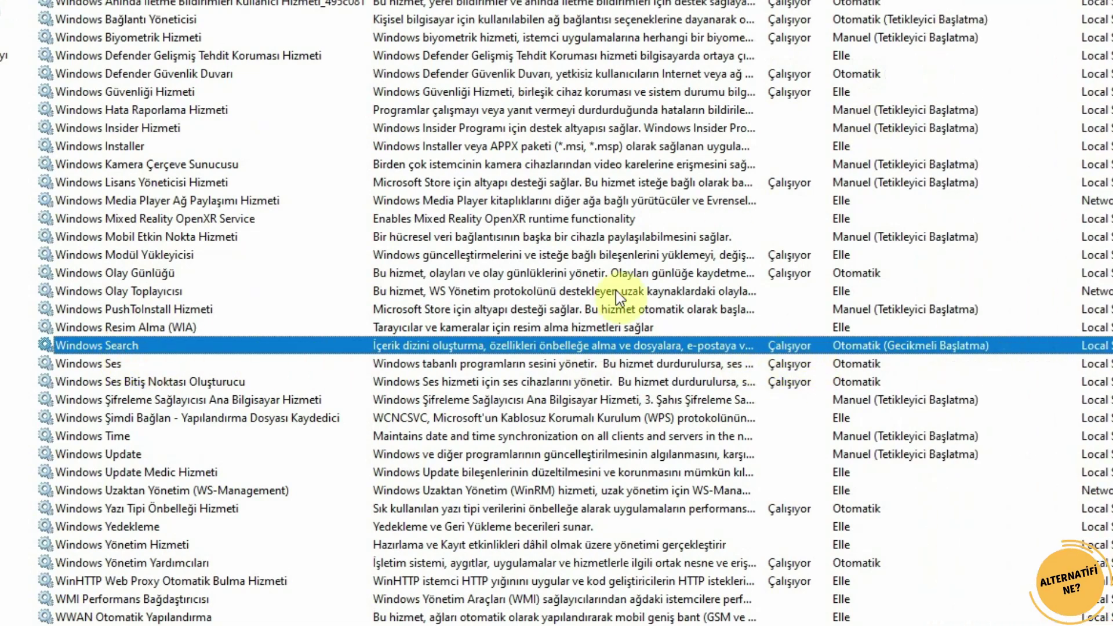
double_click(472, 350)
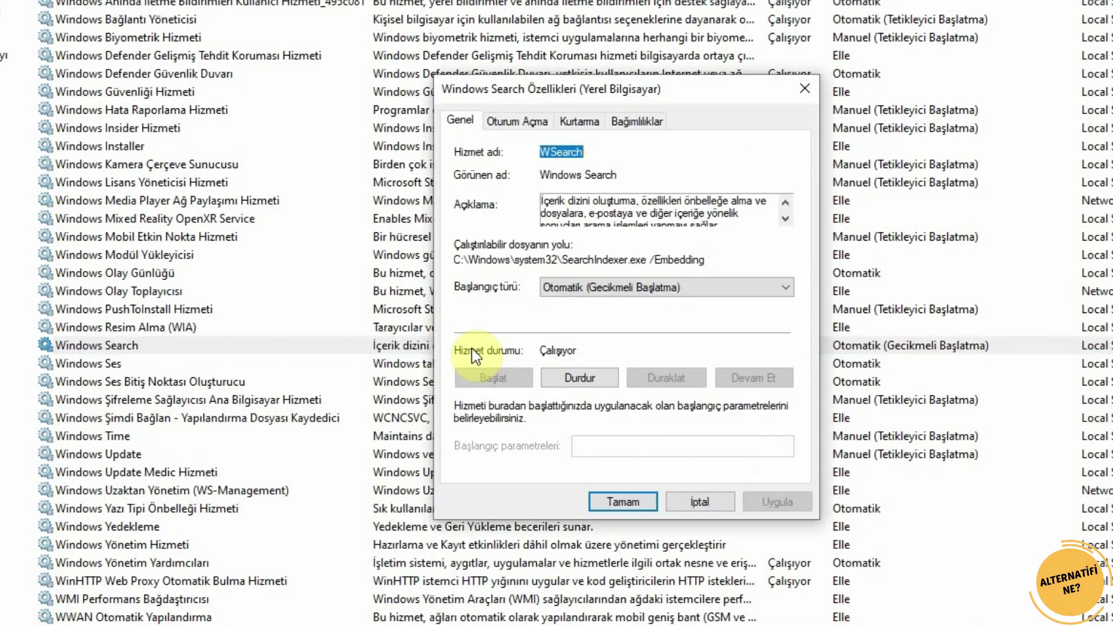
click(786, 219)
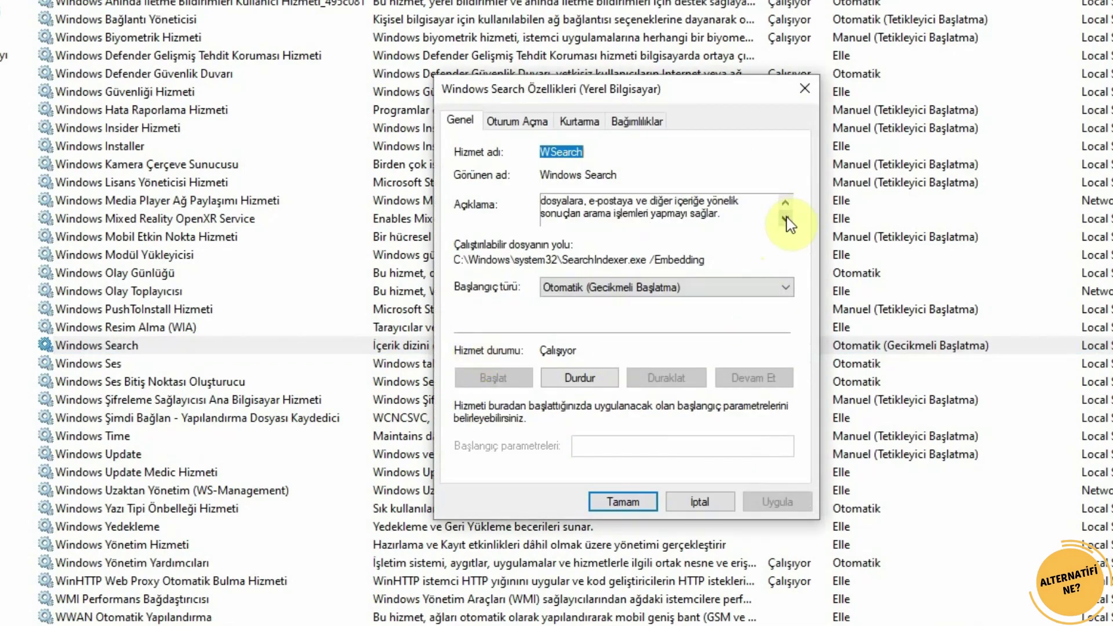
click(786, 203)
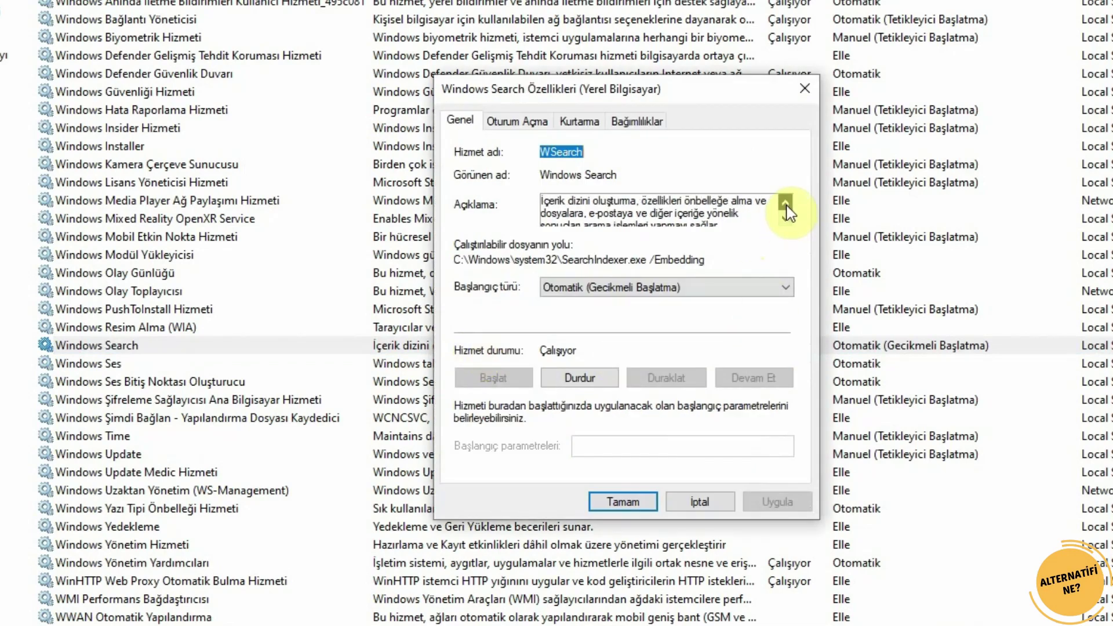
click(786, 219)
Set the Windows Search service's startup type to Devre Dışı, apply the change and close Hizmetler
click(778, 291)
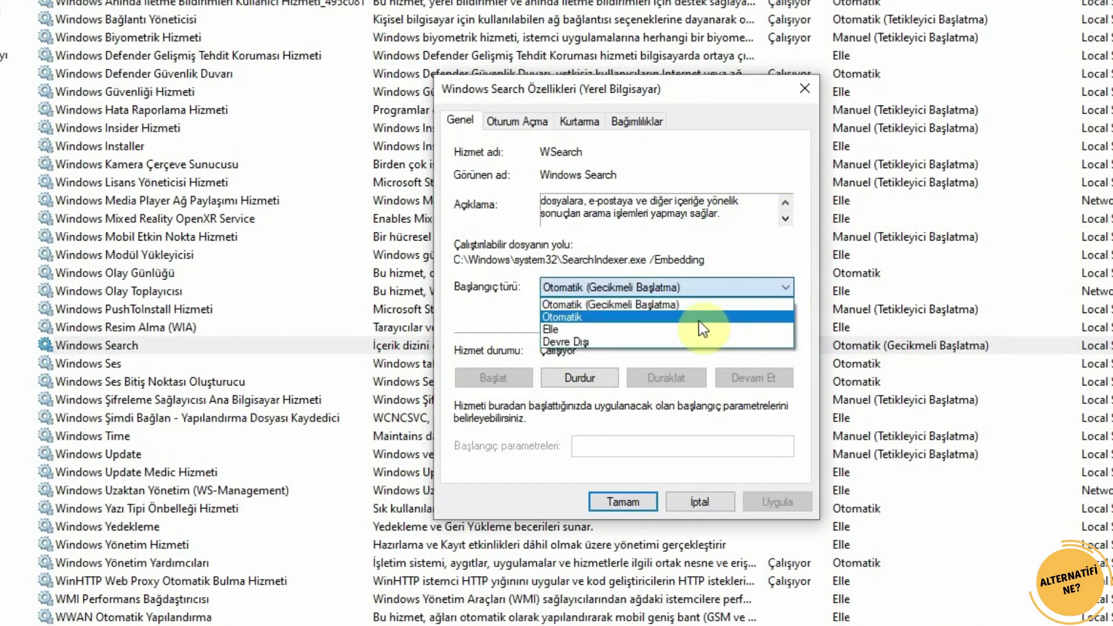
click(668, 342)
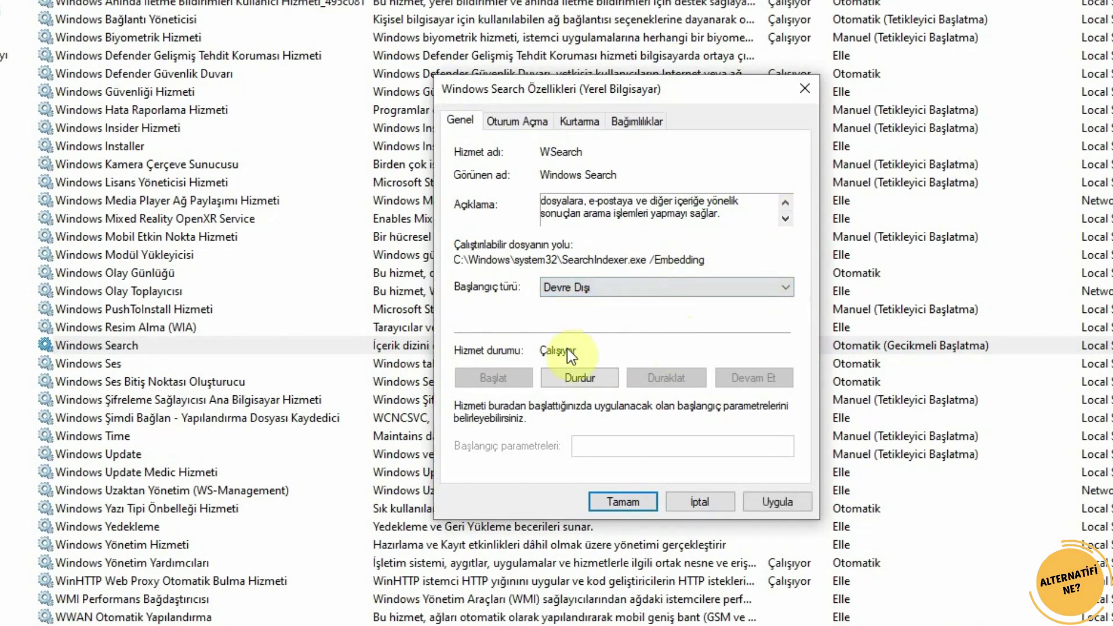
click(777, 497)
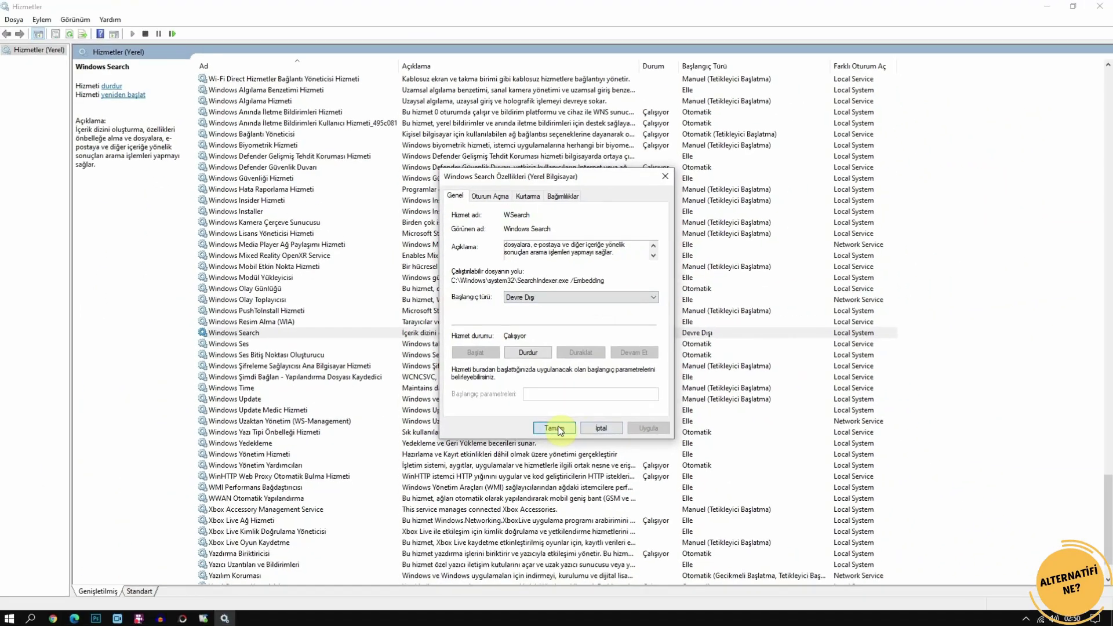
click(623, 501)
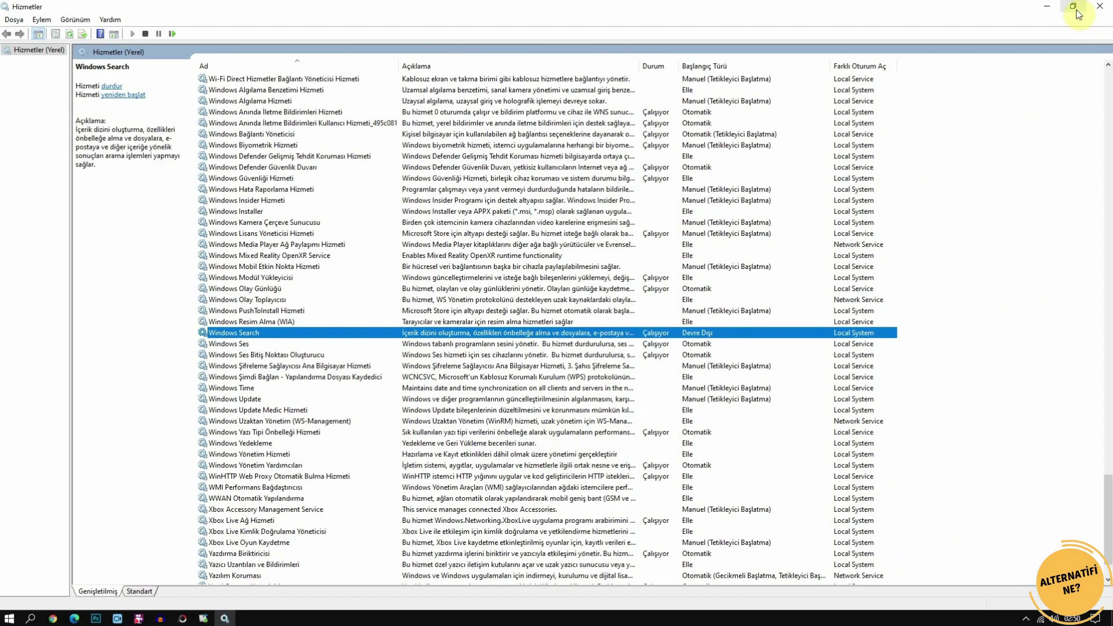
click(1100, 6)
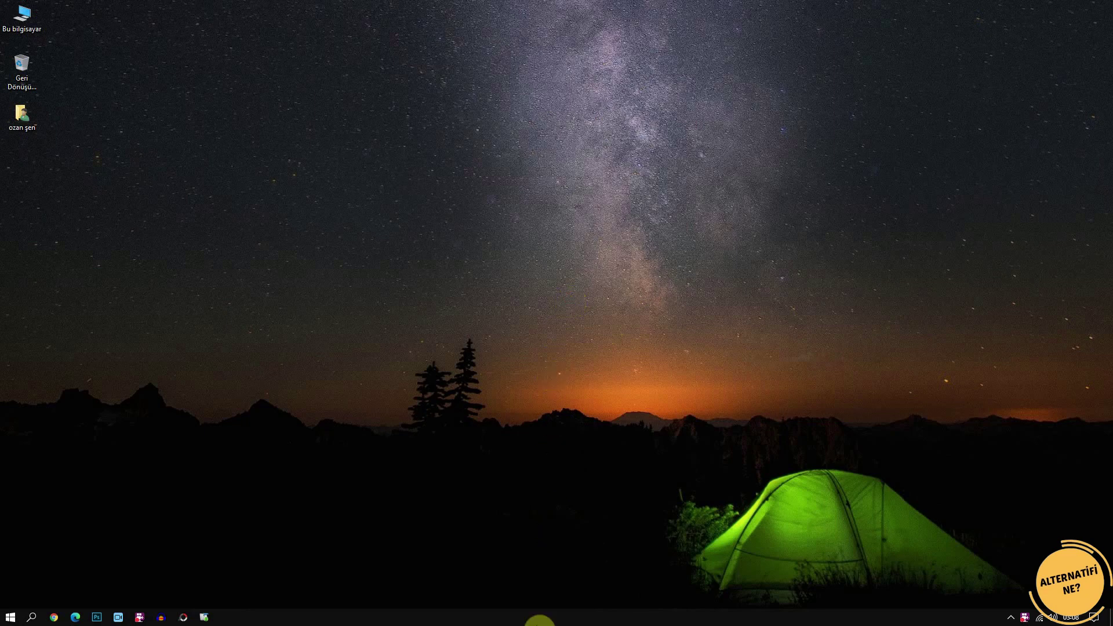
Open Görev Yöneticisi maximized and list its services sorted by Durum with the running ones first
right_click(535, 618)
click(587, 562)
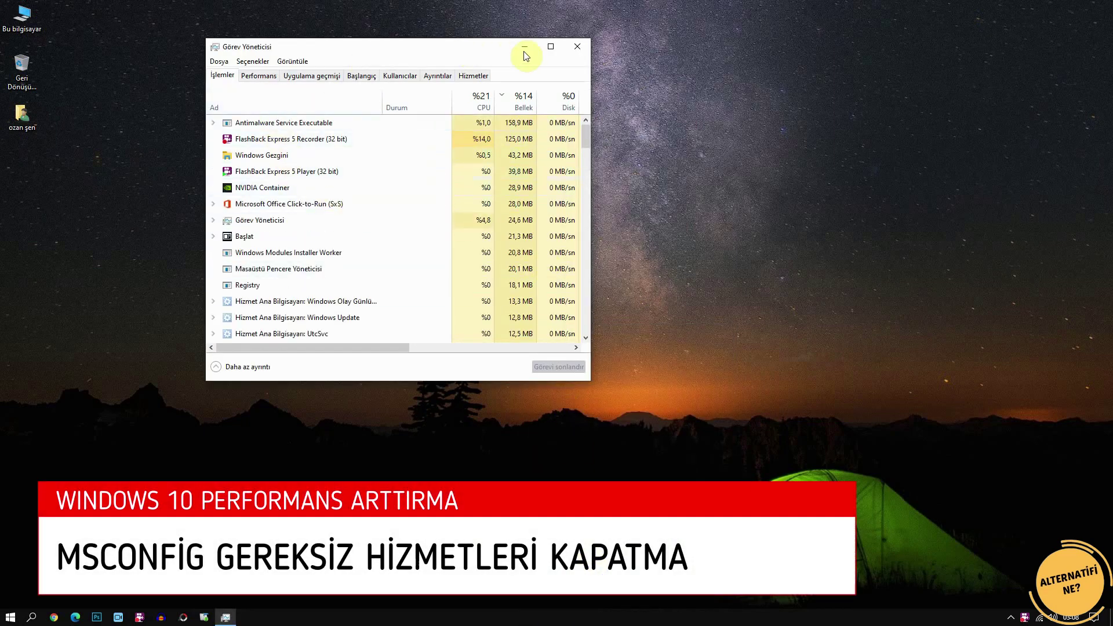
click(549, 47)
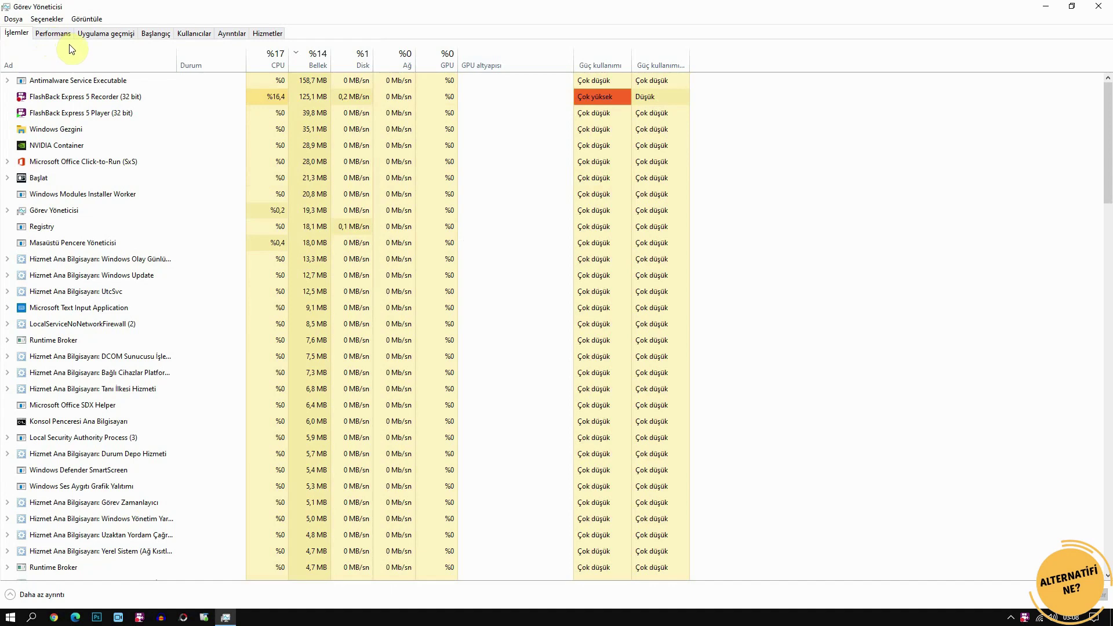
click(269, 33)
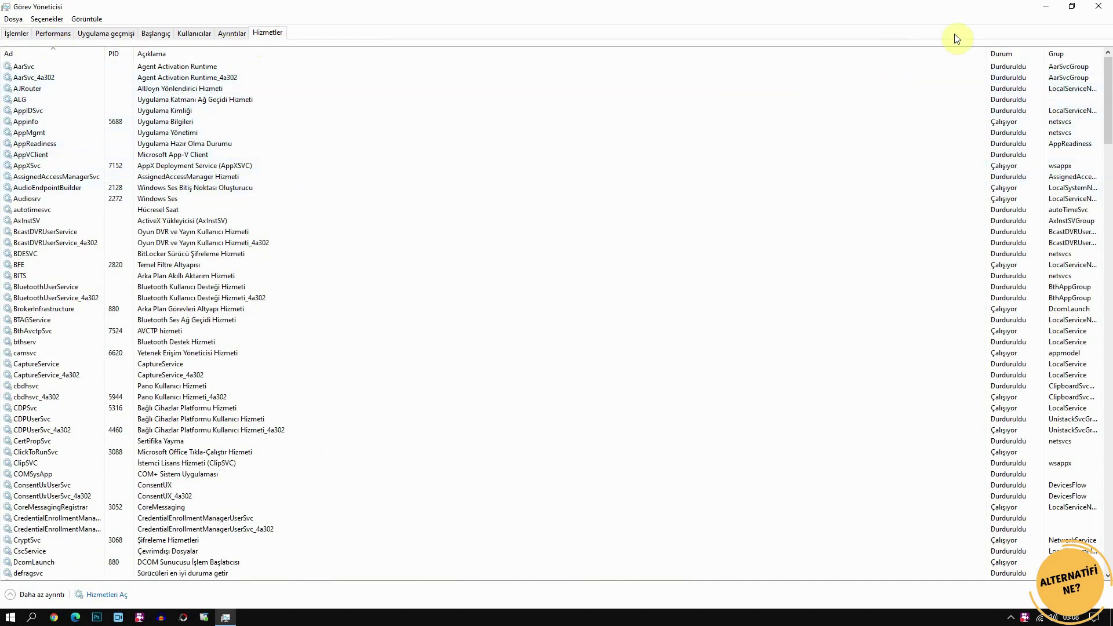
click(1023, 54)
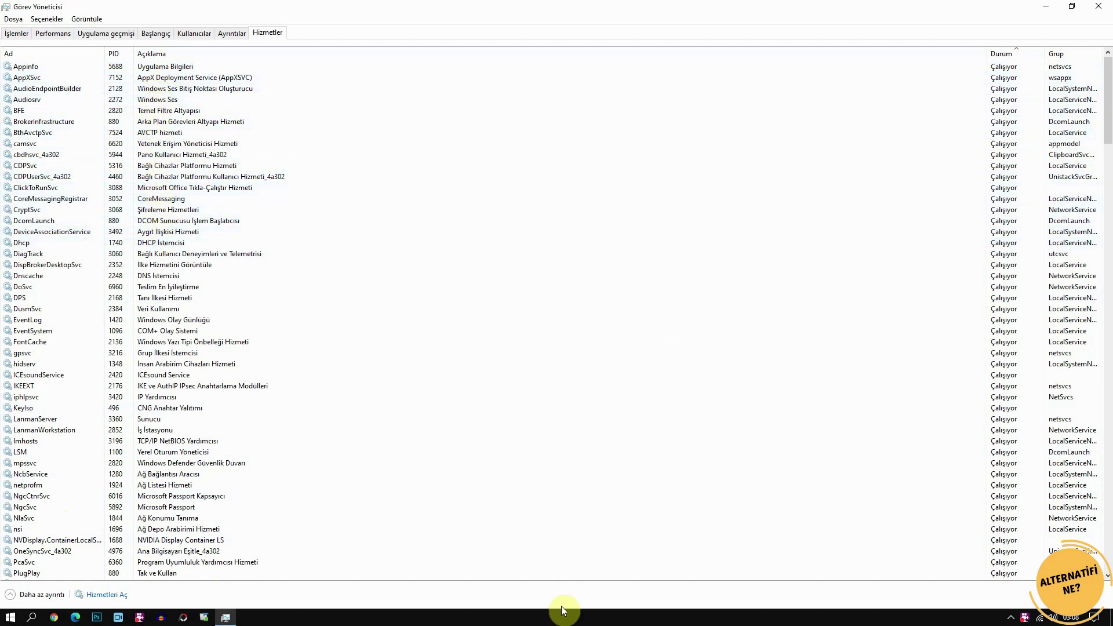
Sort the services by Grup and by Durum, examine the running and stopped services, and close Görev Yöneticisi
click(1073, 56)
click(1073, 56)
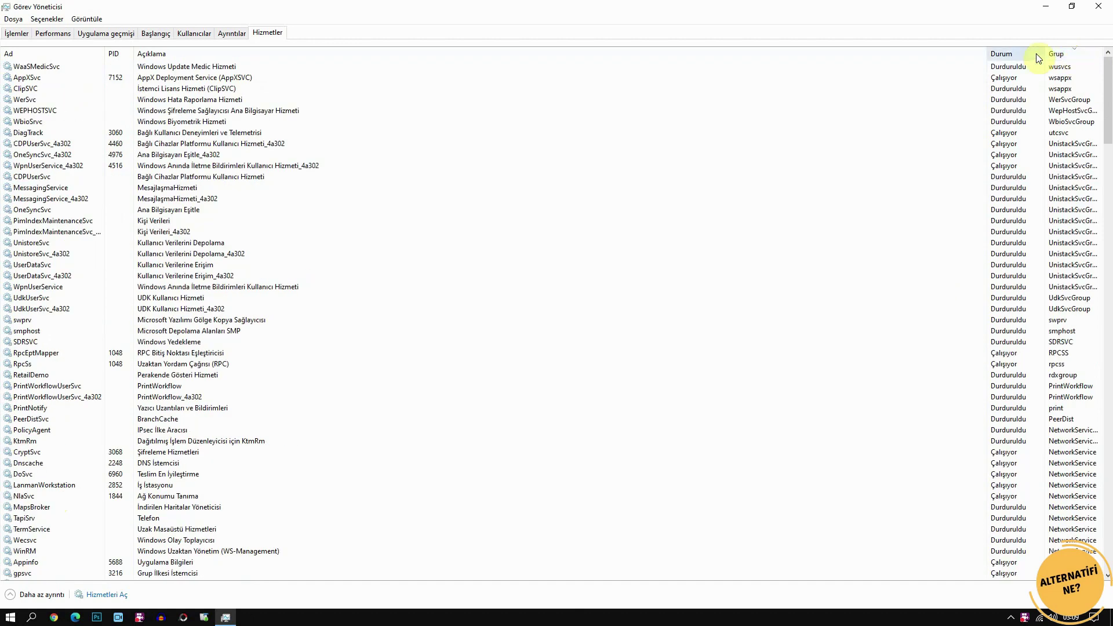
click(1014, 51)
scroll(1044, 79, down, 17)
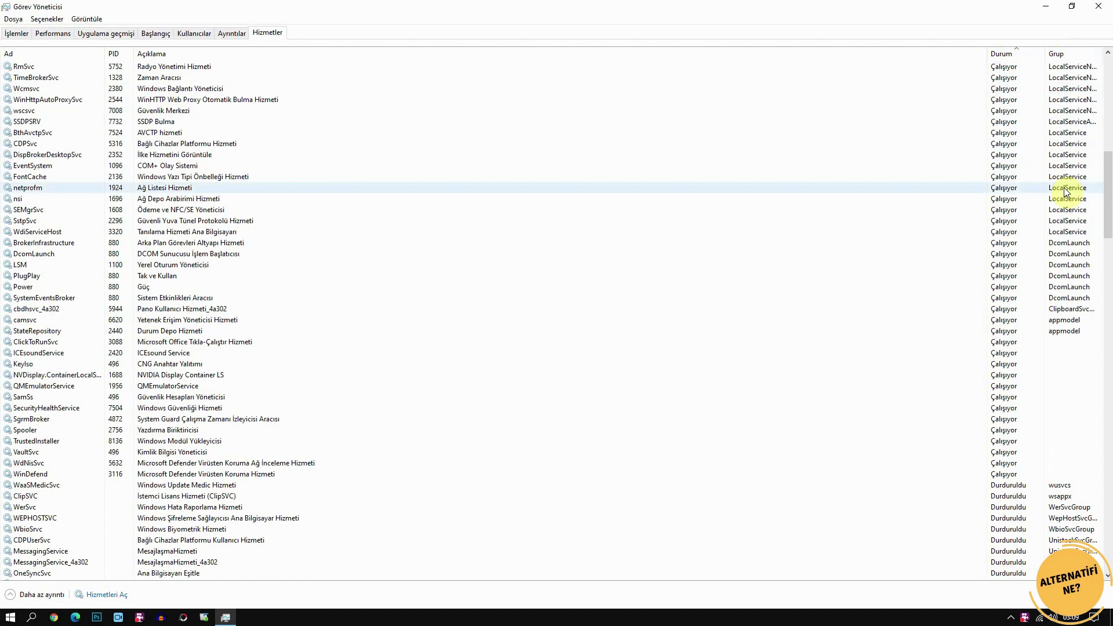
scroll(1067, 193, down, 7)
scroll(1066, 193, down, 15)
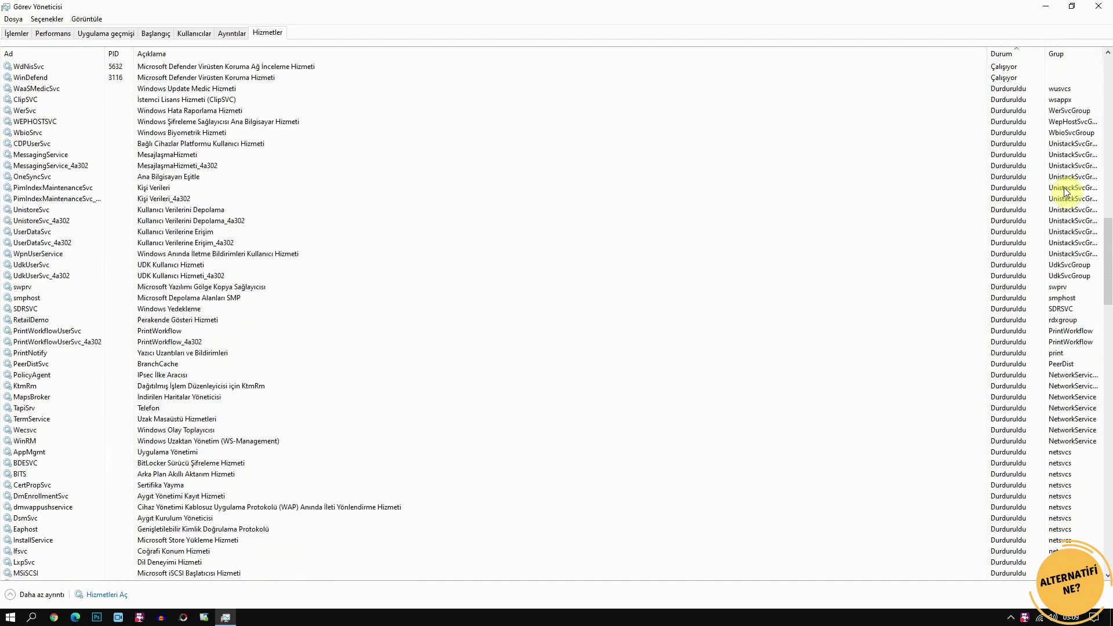
scroll(1054, 295, down, 20)
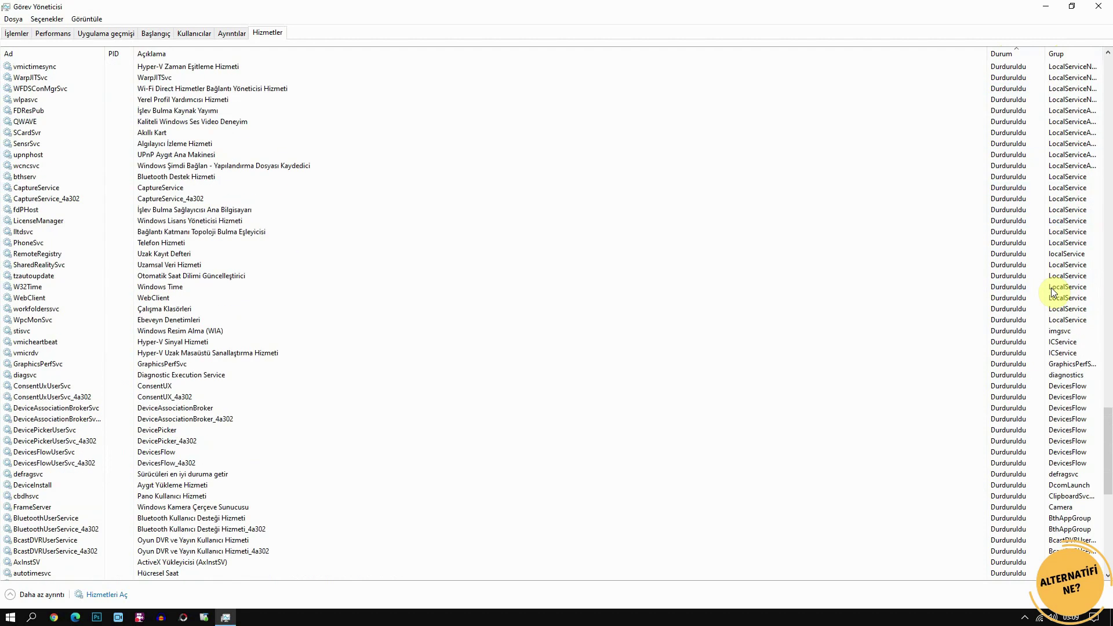
scroll(1053, 293, down, 2)
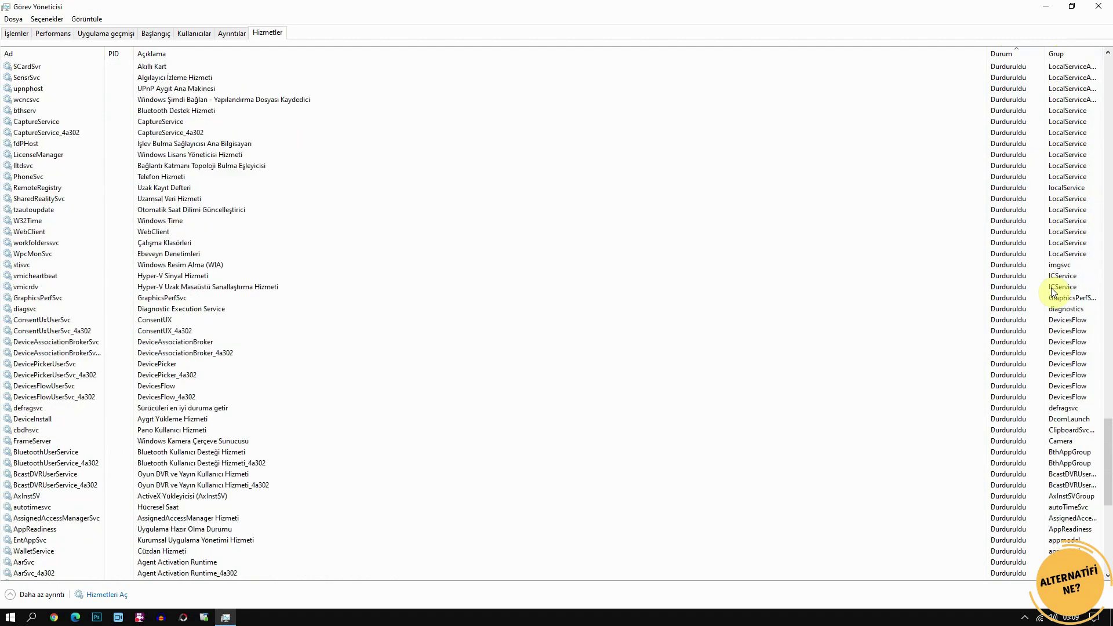
click(1066, 442)
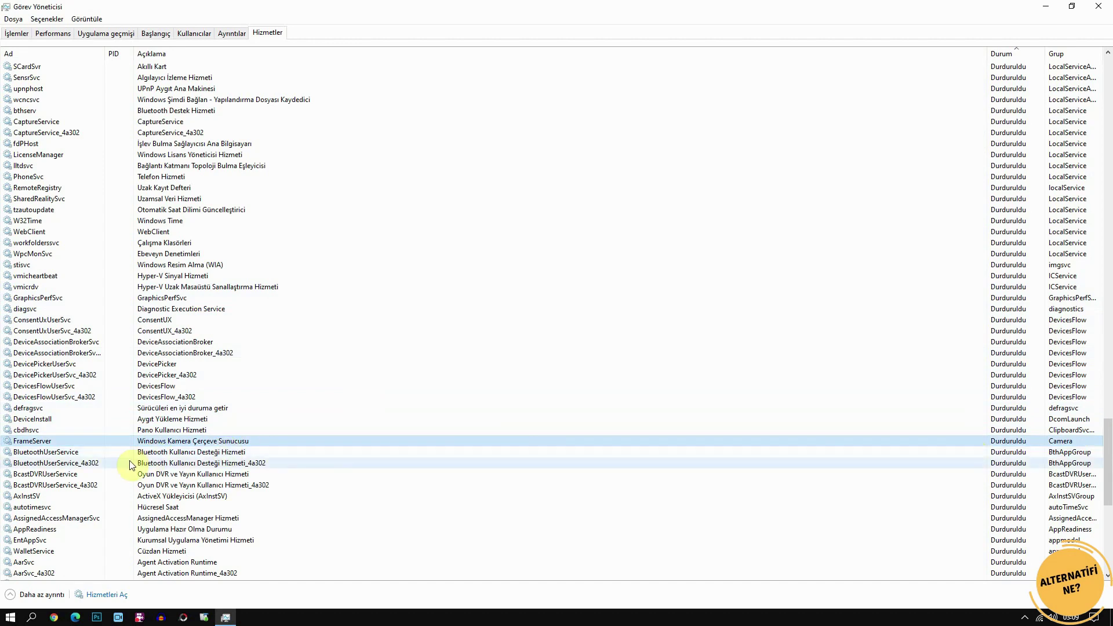
scroll(1075, 499, down, 2)
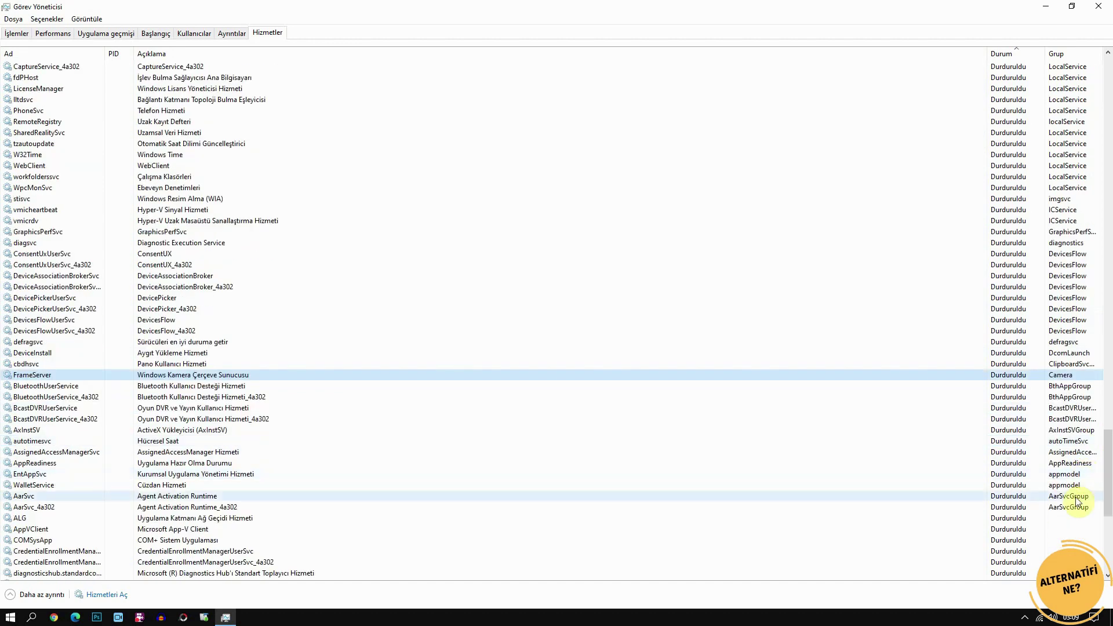
click(1073, 6)
click(580, 42)
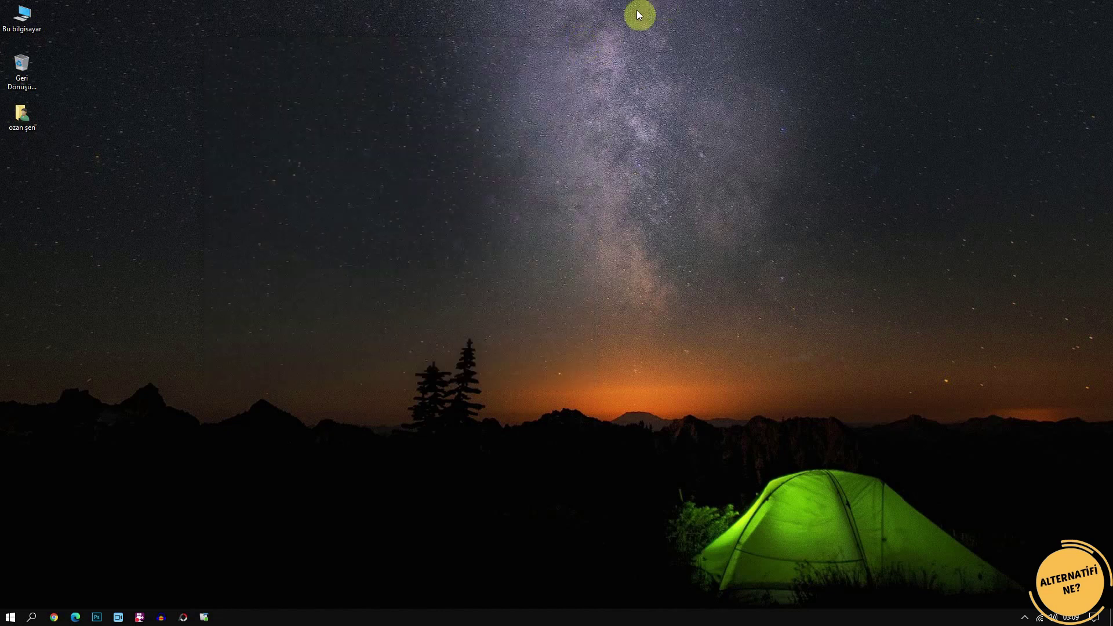
Open Sistem Yapılandırması by searching for msconfig and show its list of services
click(31, 616)
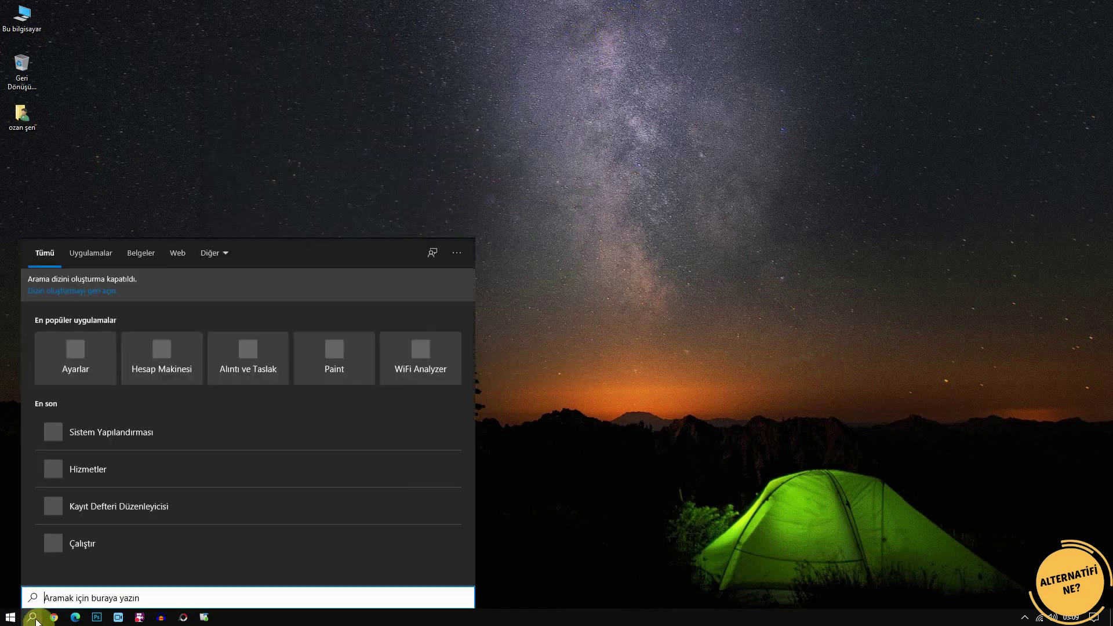
text(msc)
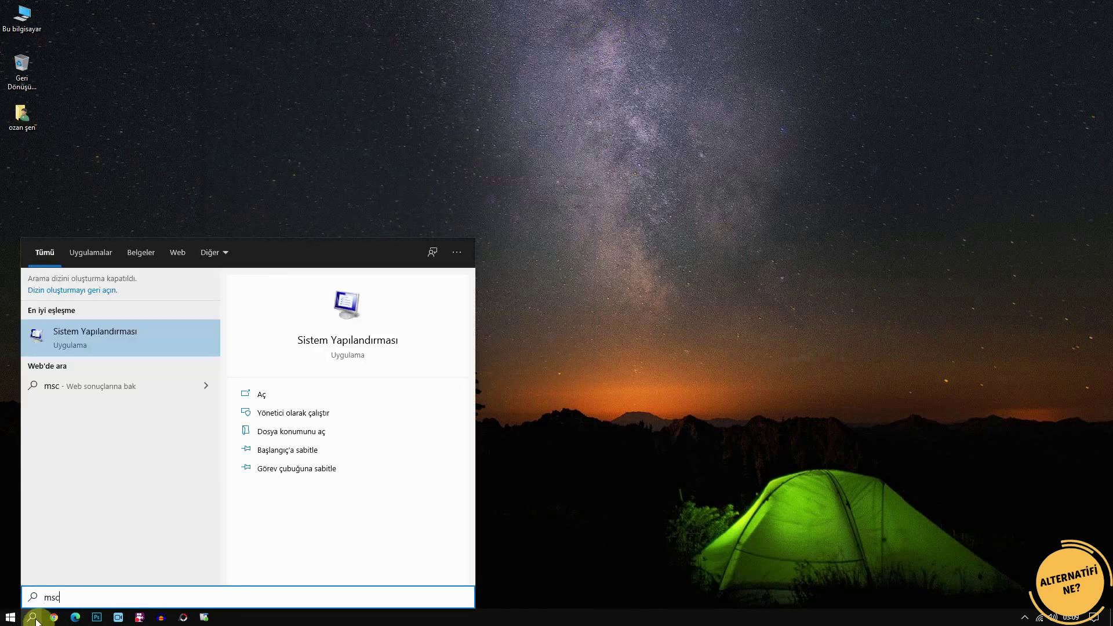
text(onfig)
key(Return)
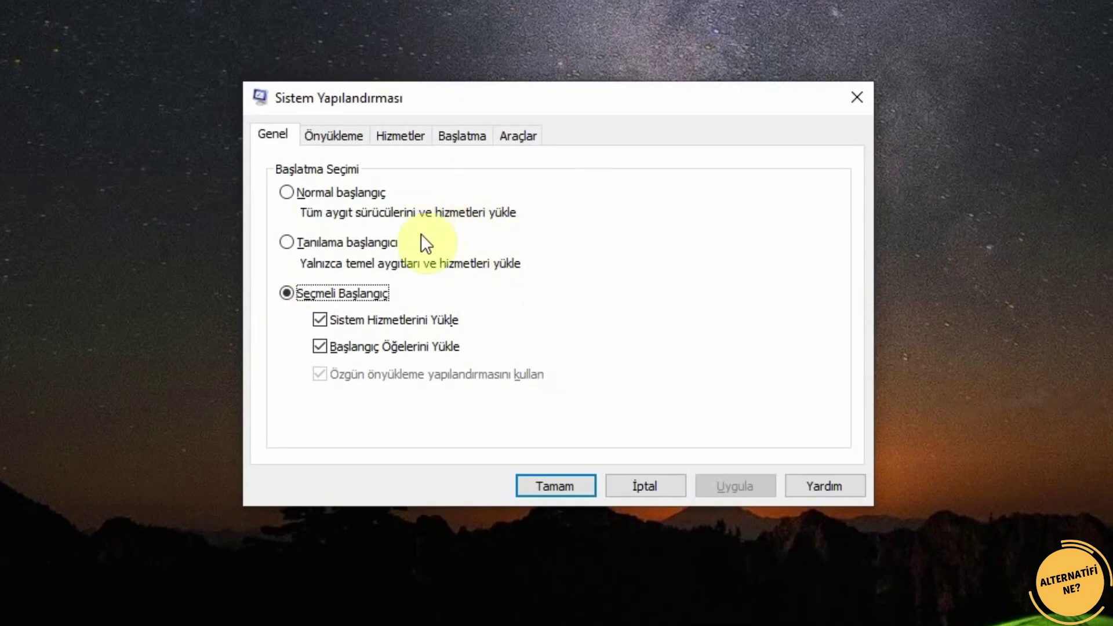
click(401, 137)
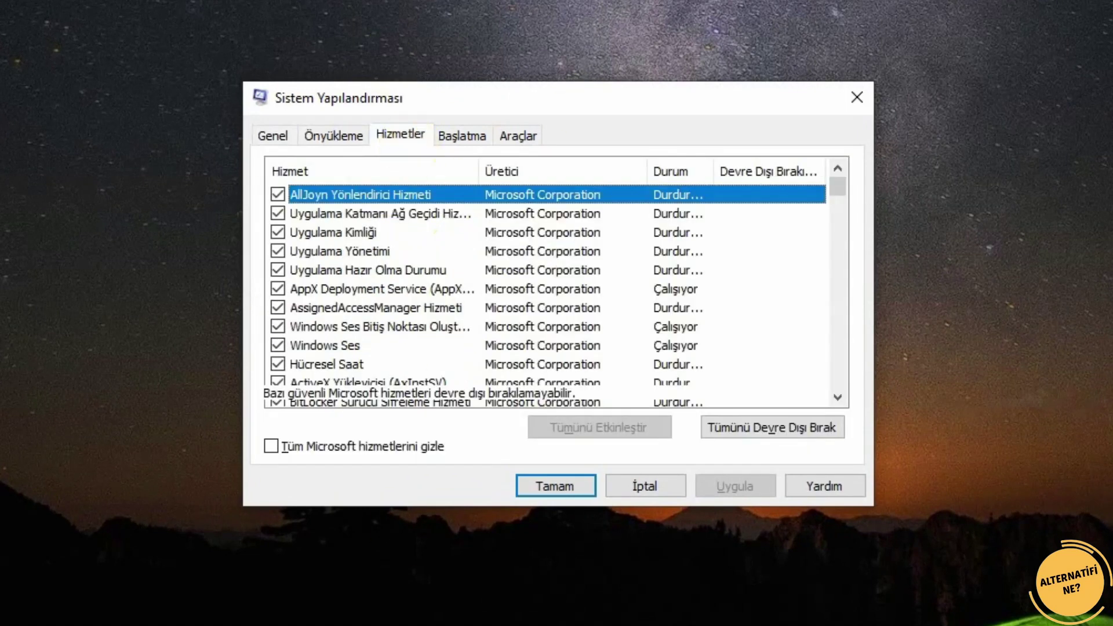
drag(840, 190, 811, 153)
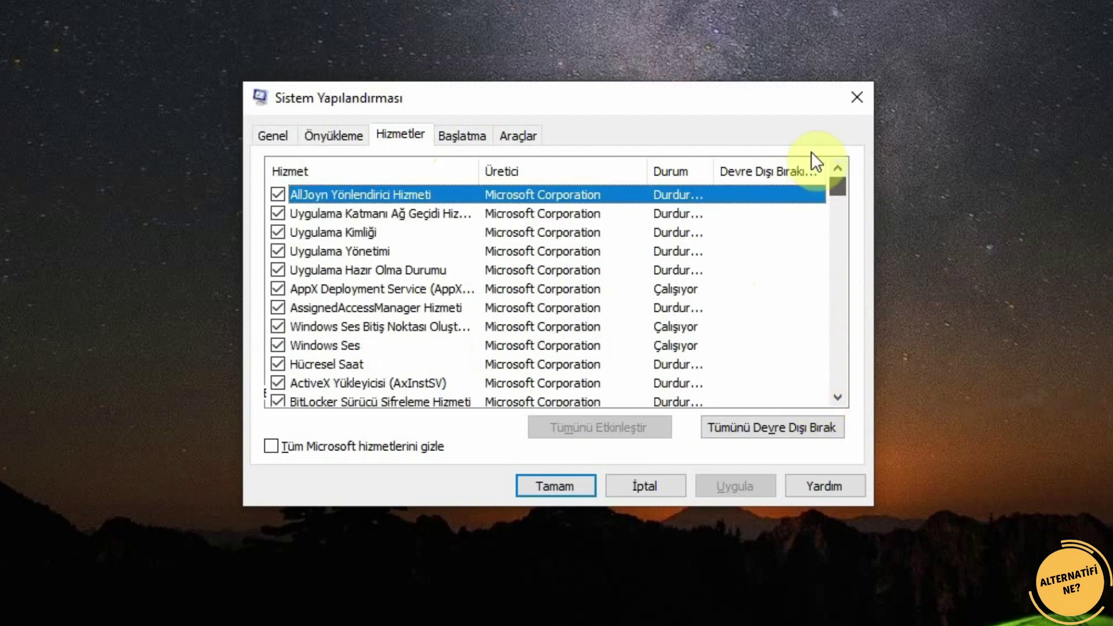
Hide all Microsoft services and disable NVIDIA Display Container LS and QMEmulatorService, keeping ICEsound Service enabled
click(332, 446)
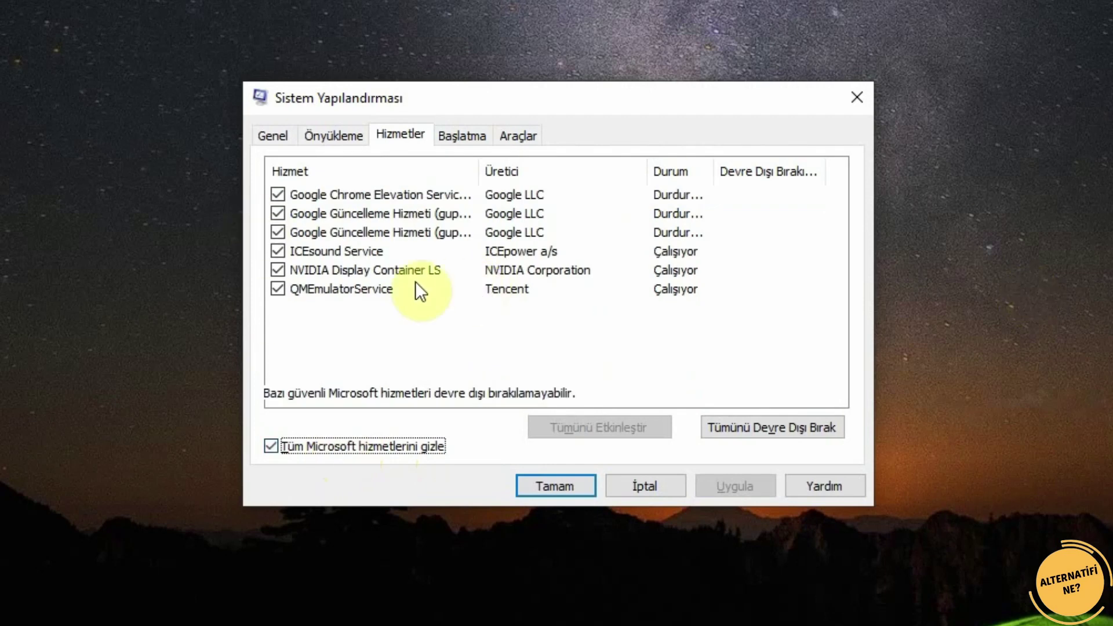
click(374, 250)
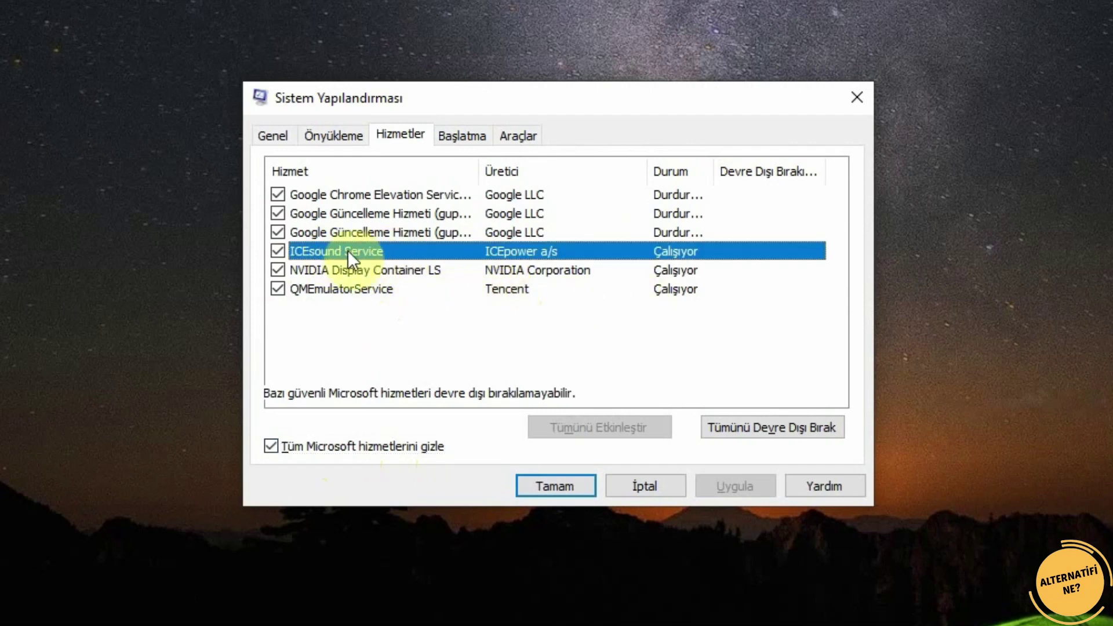
click(277, 290)
click(277, 271)
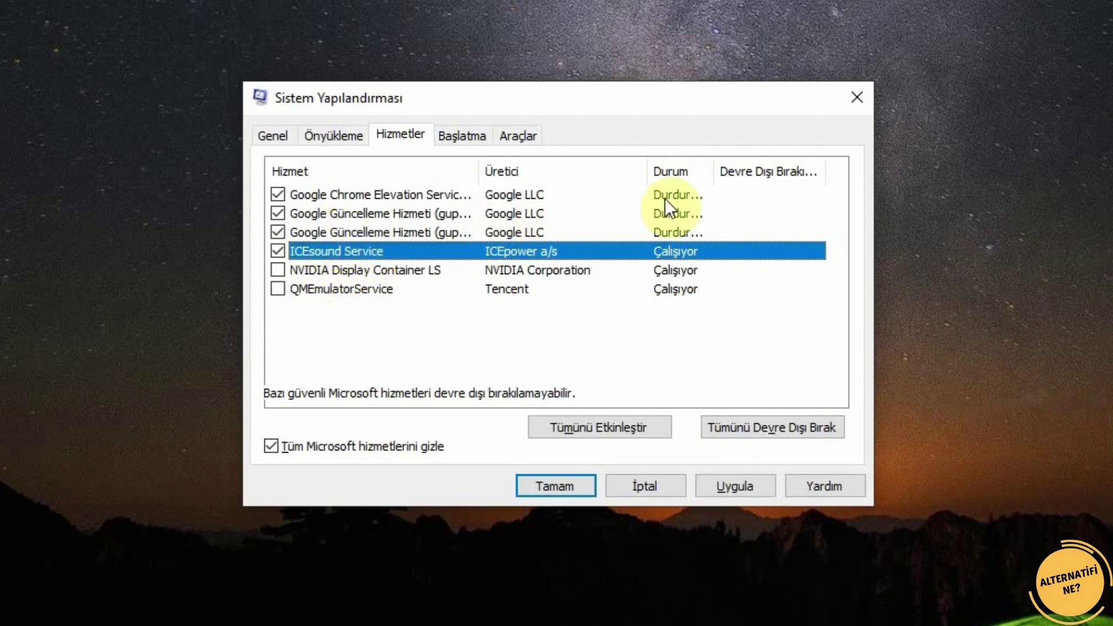
drag(712, 166, 760, 165)
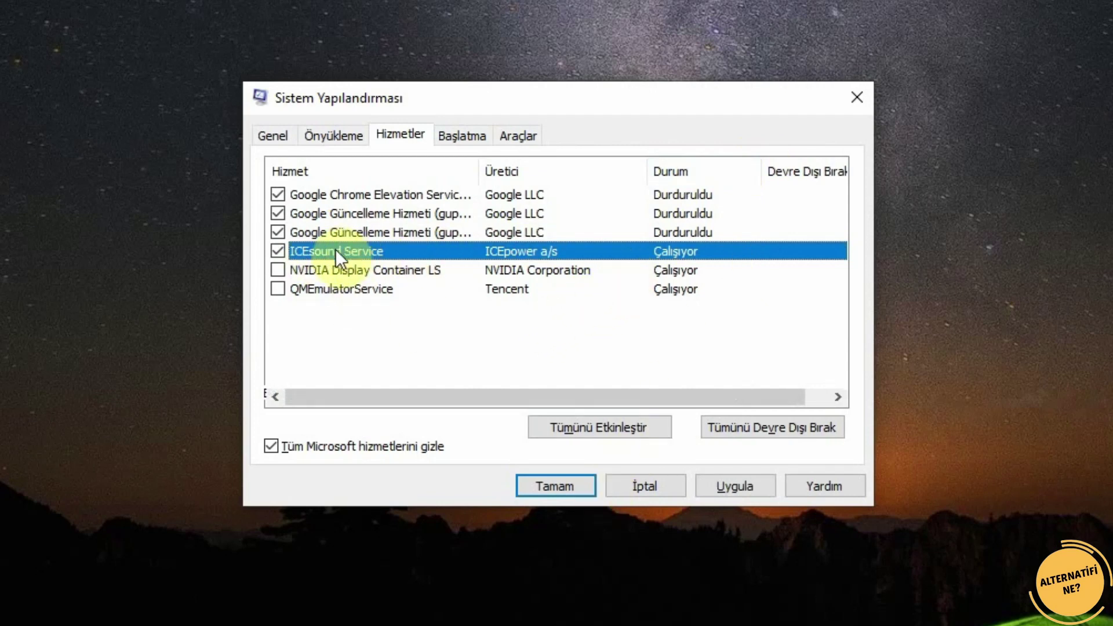
click(278, 252)
click(276, 251)
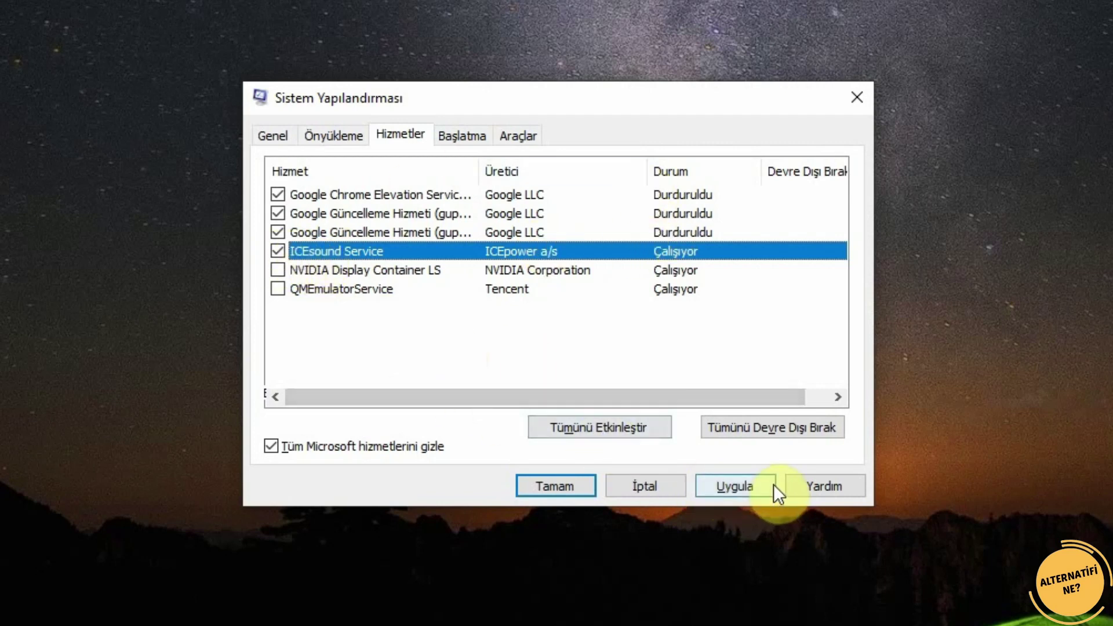
Apply the service changes, close Sistem Yapılandırması and restart the computer
click(736, 485)
click(555, 486)
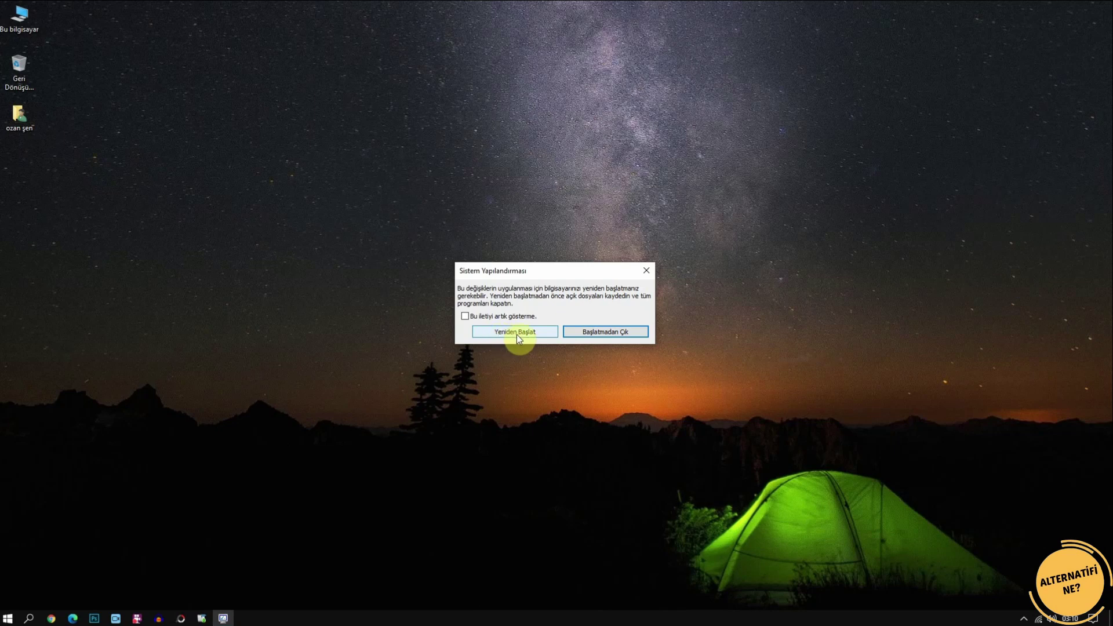
click(515, 332)
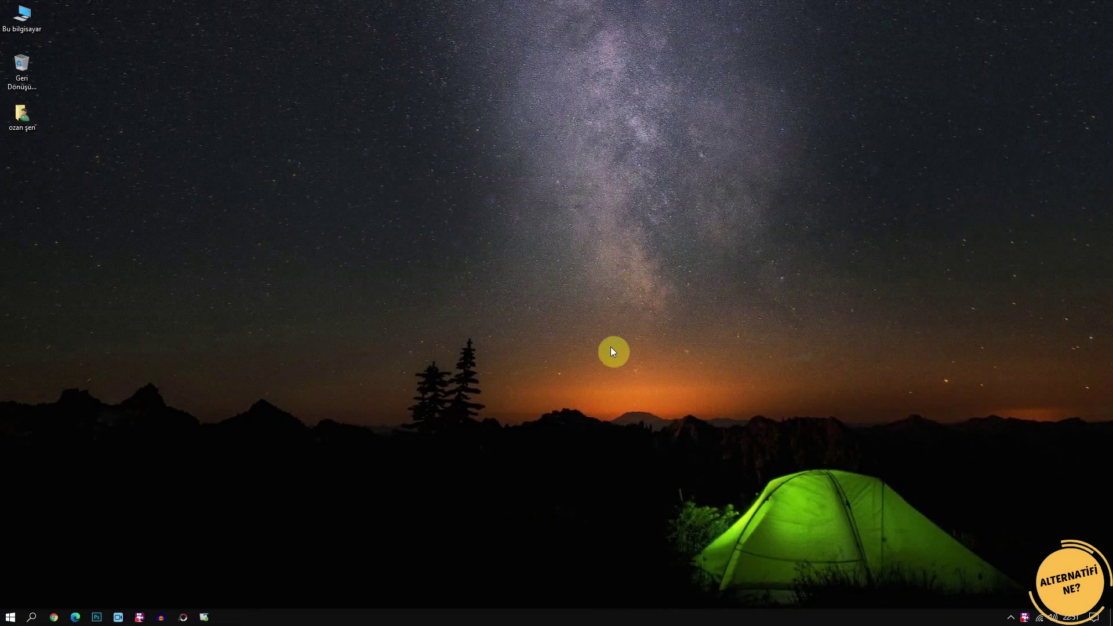
Open the properties of Yerel Disk (C:) and turn off content indexing for files on this drive
double_click(22, 17)
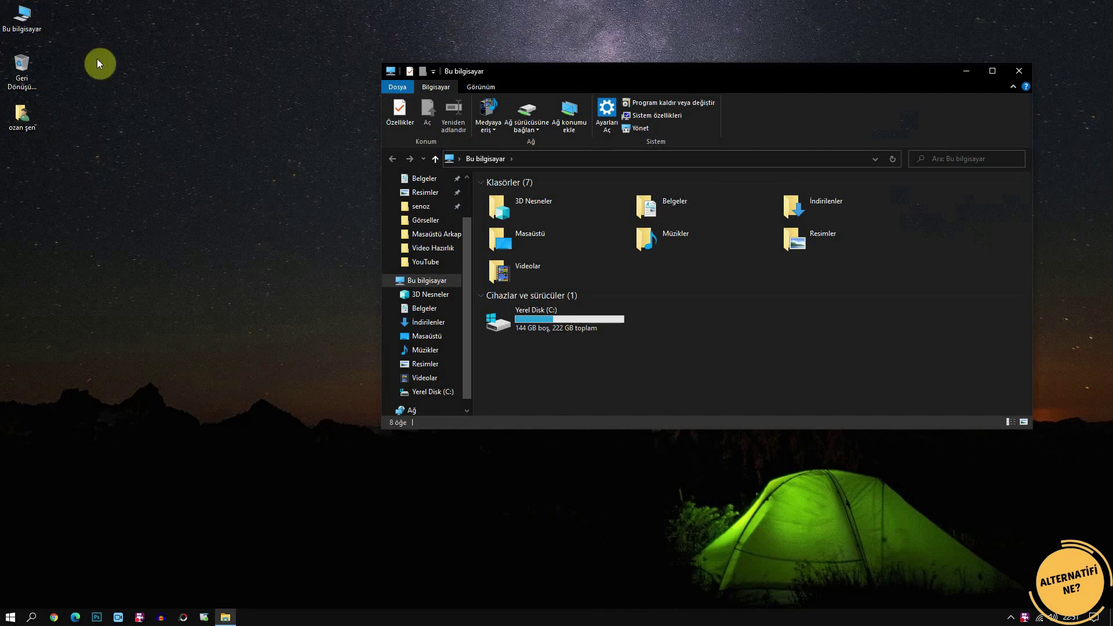
right_click(567, 327)
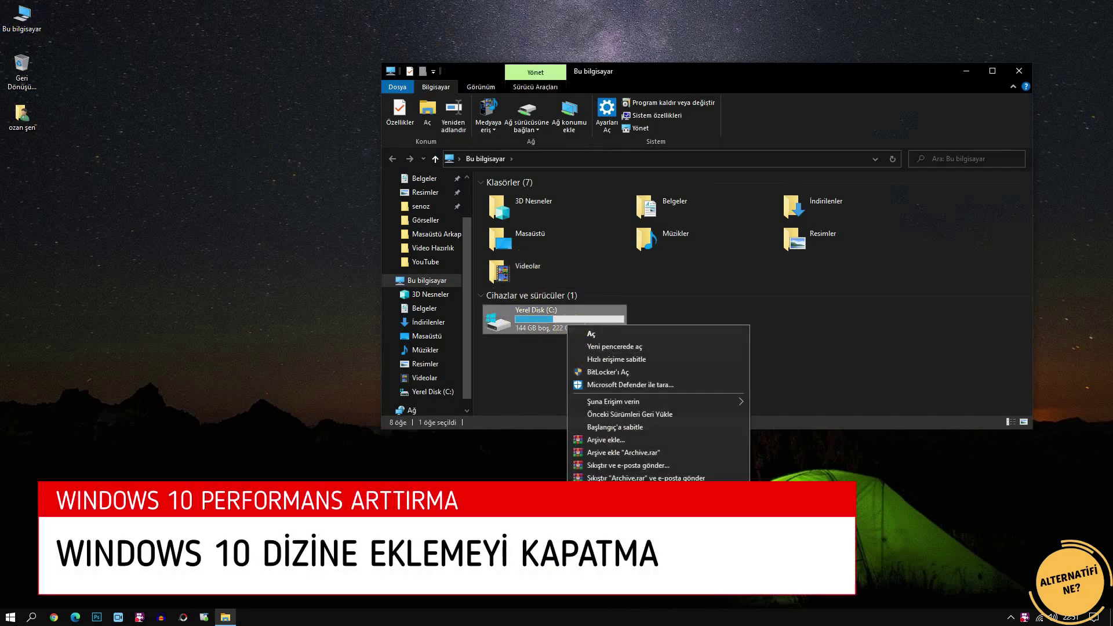
click(606, 559)
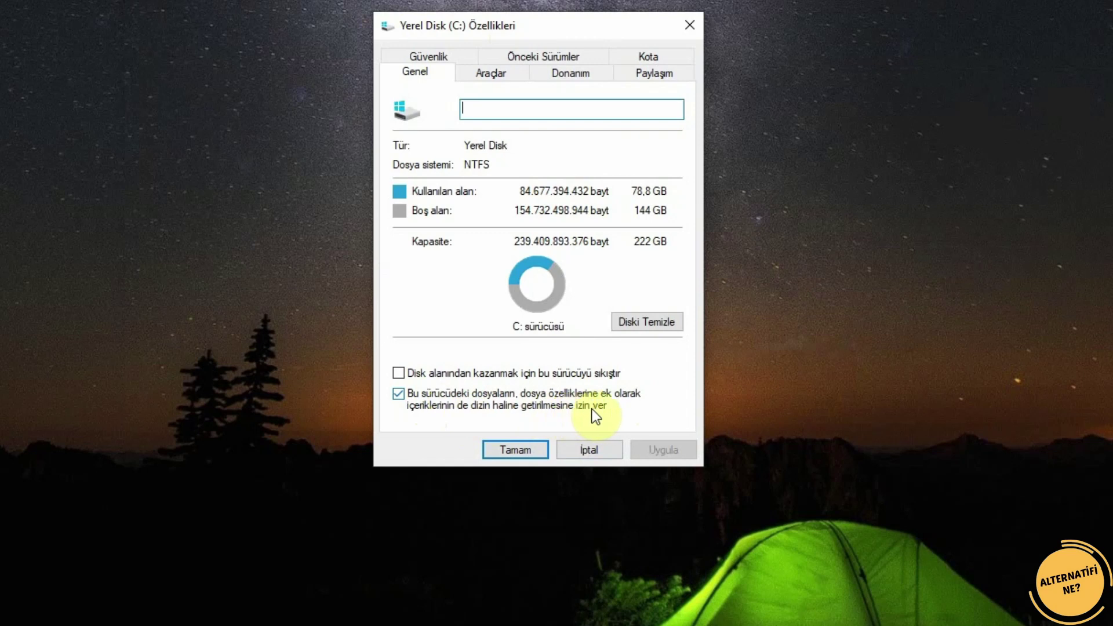
click(399, 394)
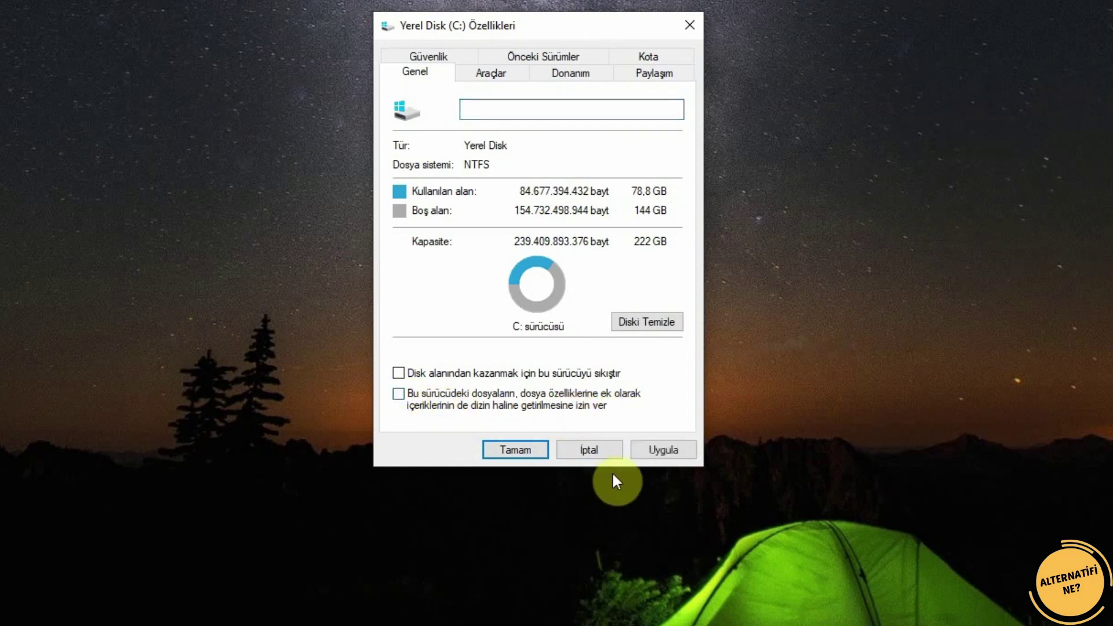
Apply the changed attributes to drive C: with administrator permission, ignoring all errors for files in use
click(661, 450)
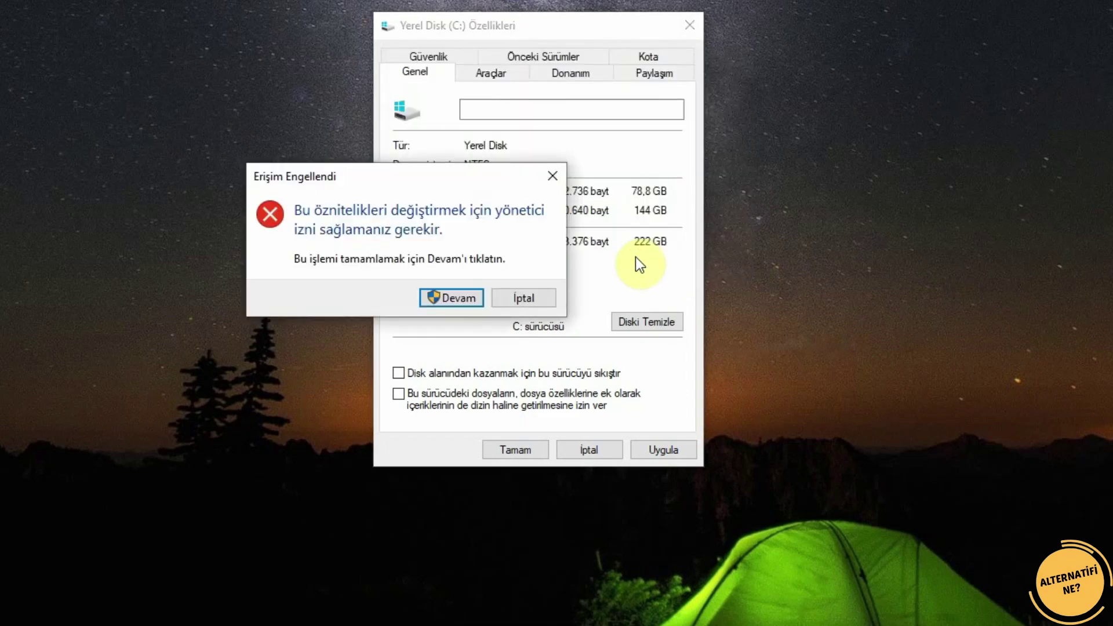
click(449, 298)
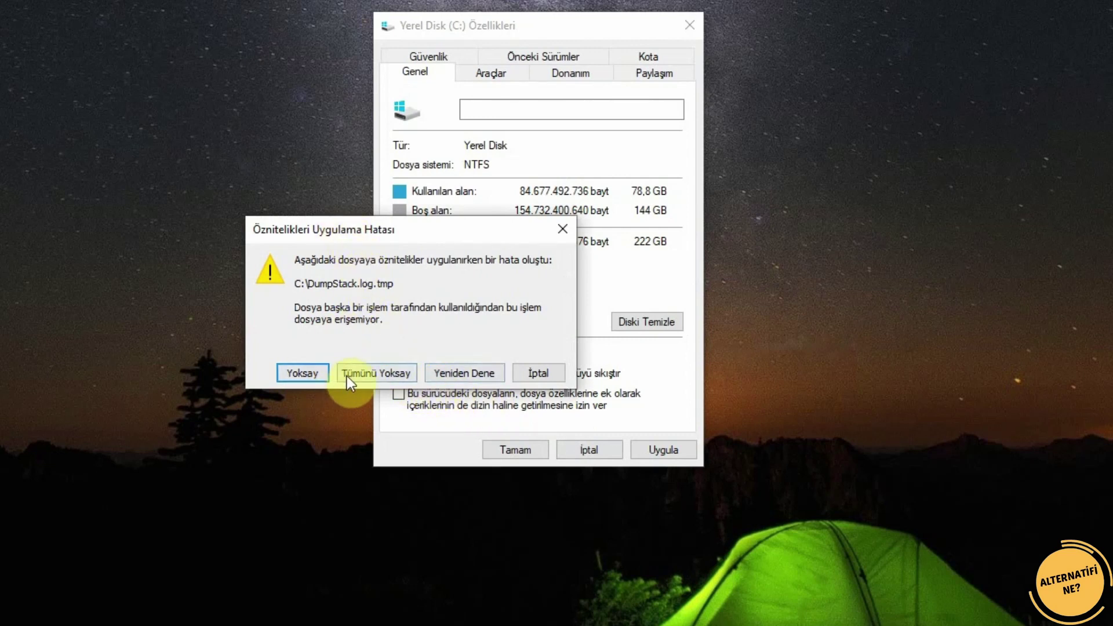
click(376, 373)
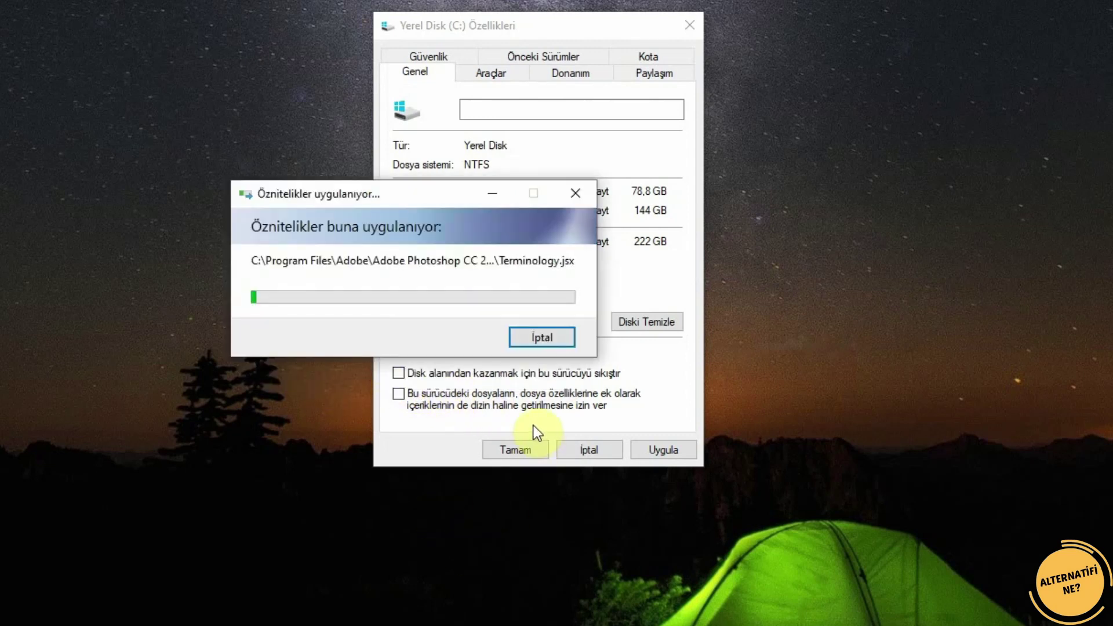